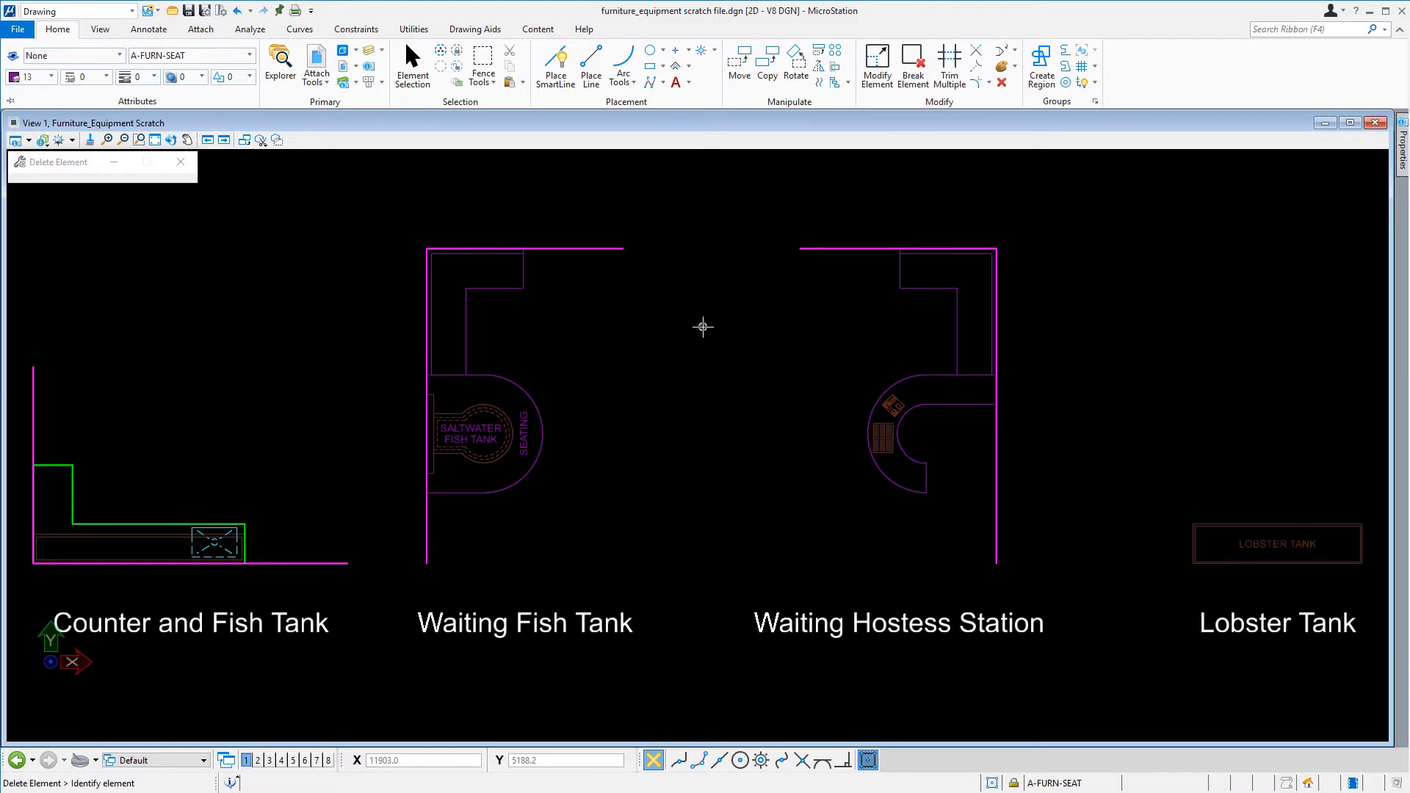
Step: Draw an orthogonal block 914 wide by 914 high in the empty area beyond the Lobster Tank
mouse_move(703, 327)
middle_down()
mouse_move(734, 394)
mouse_move(489, 300)
mouse_move(135, 311)
middle_up()
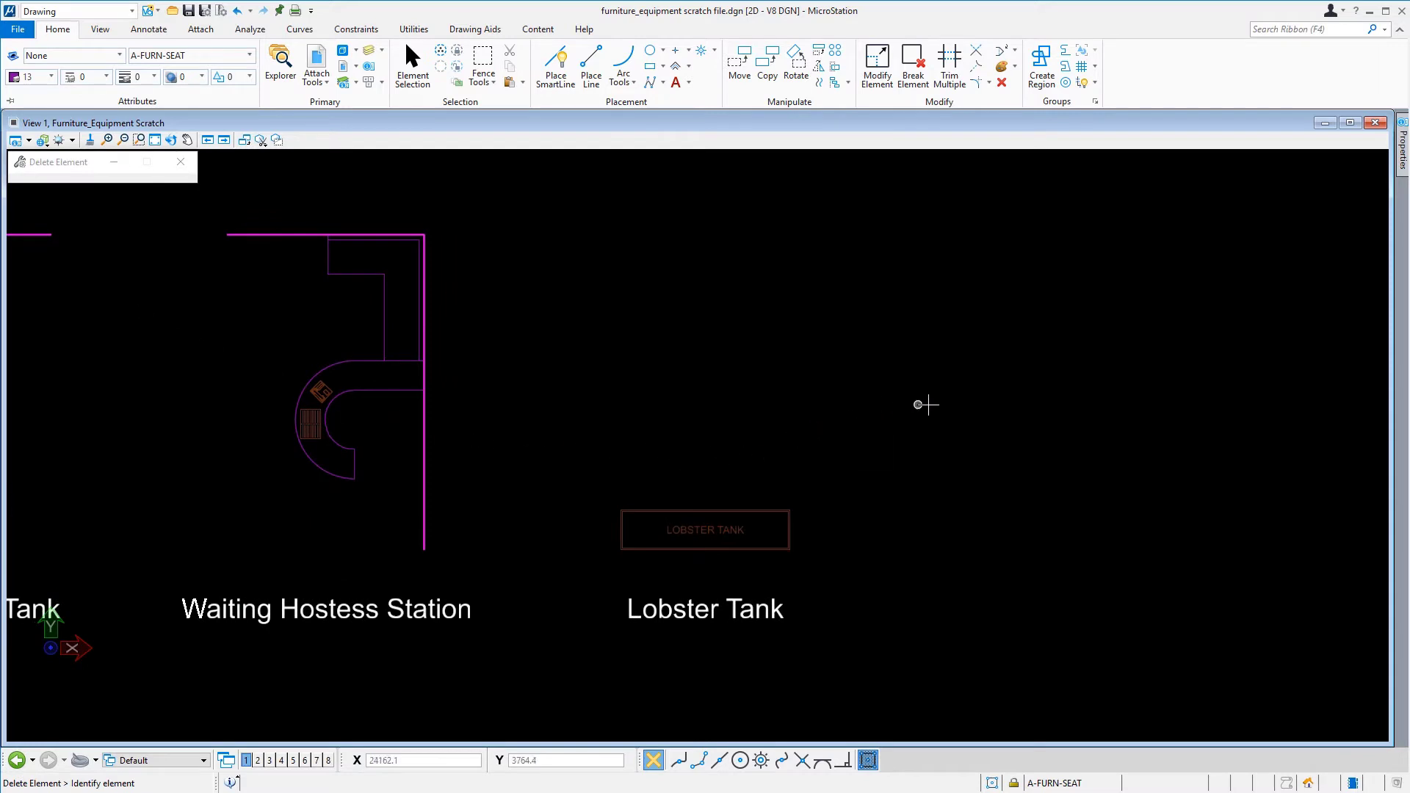
scroll(927, 404, up, 5)
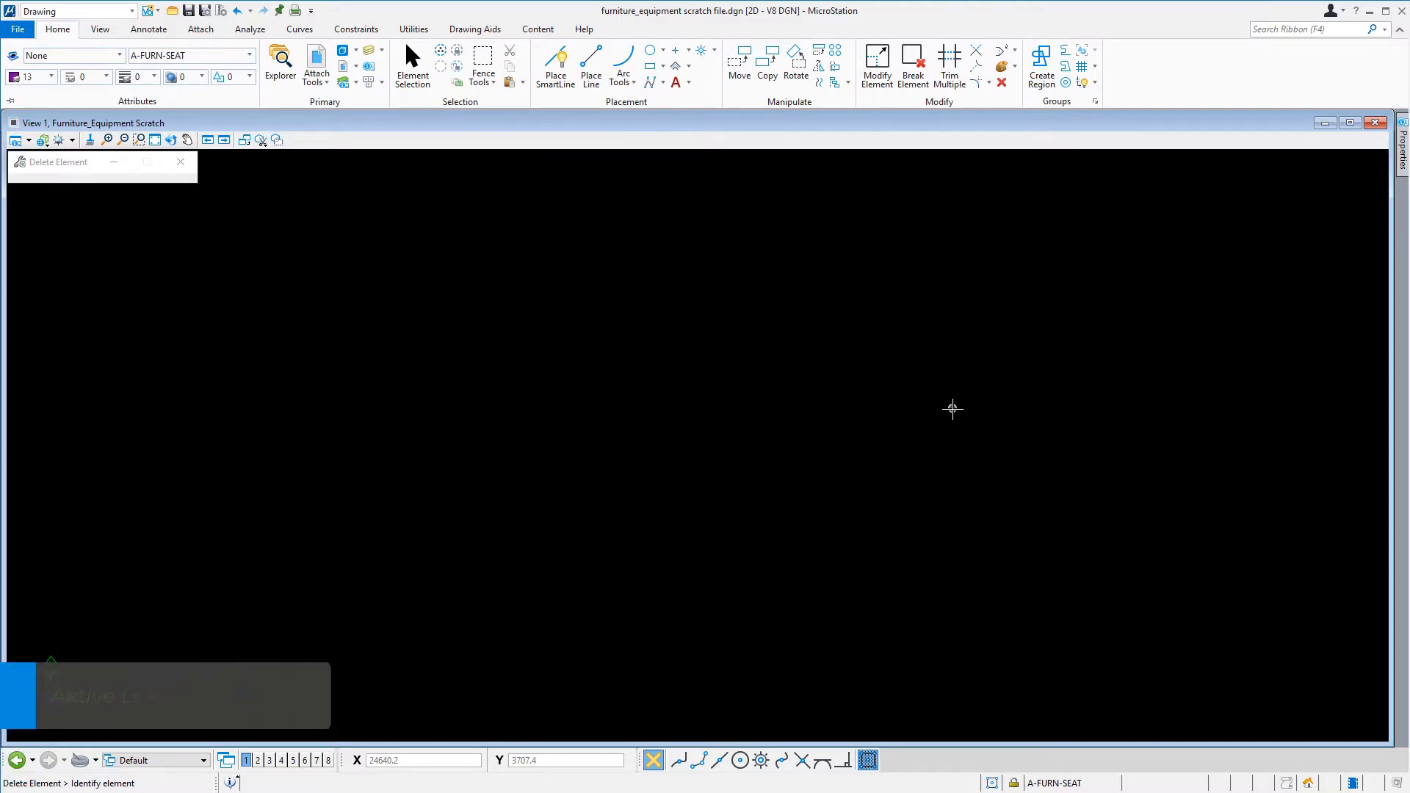
click(651, 67)
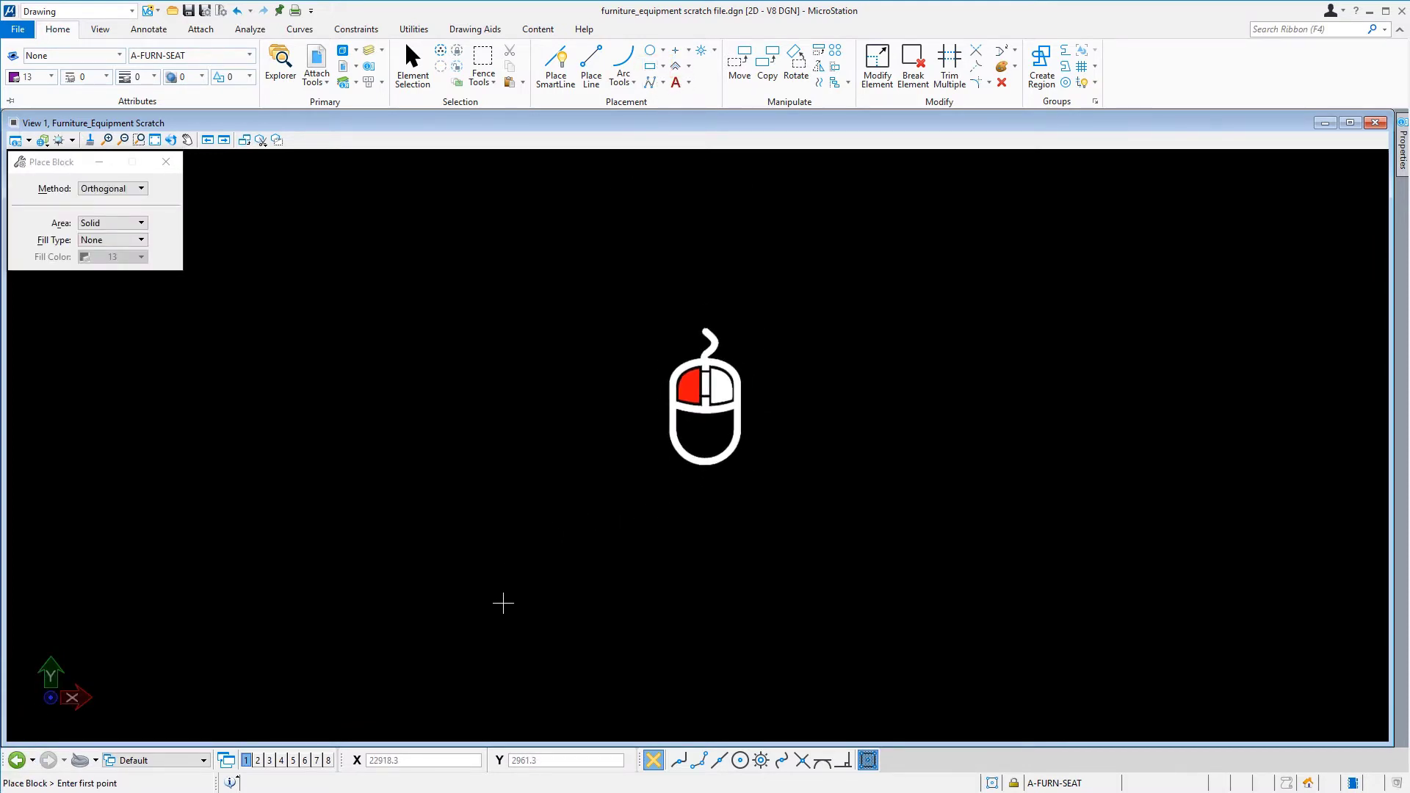
click(502, 603)
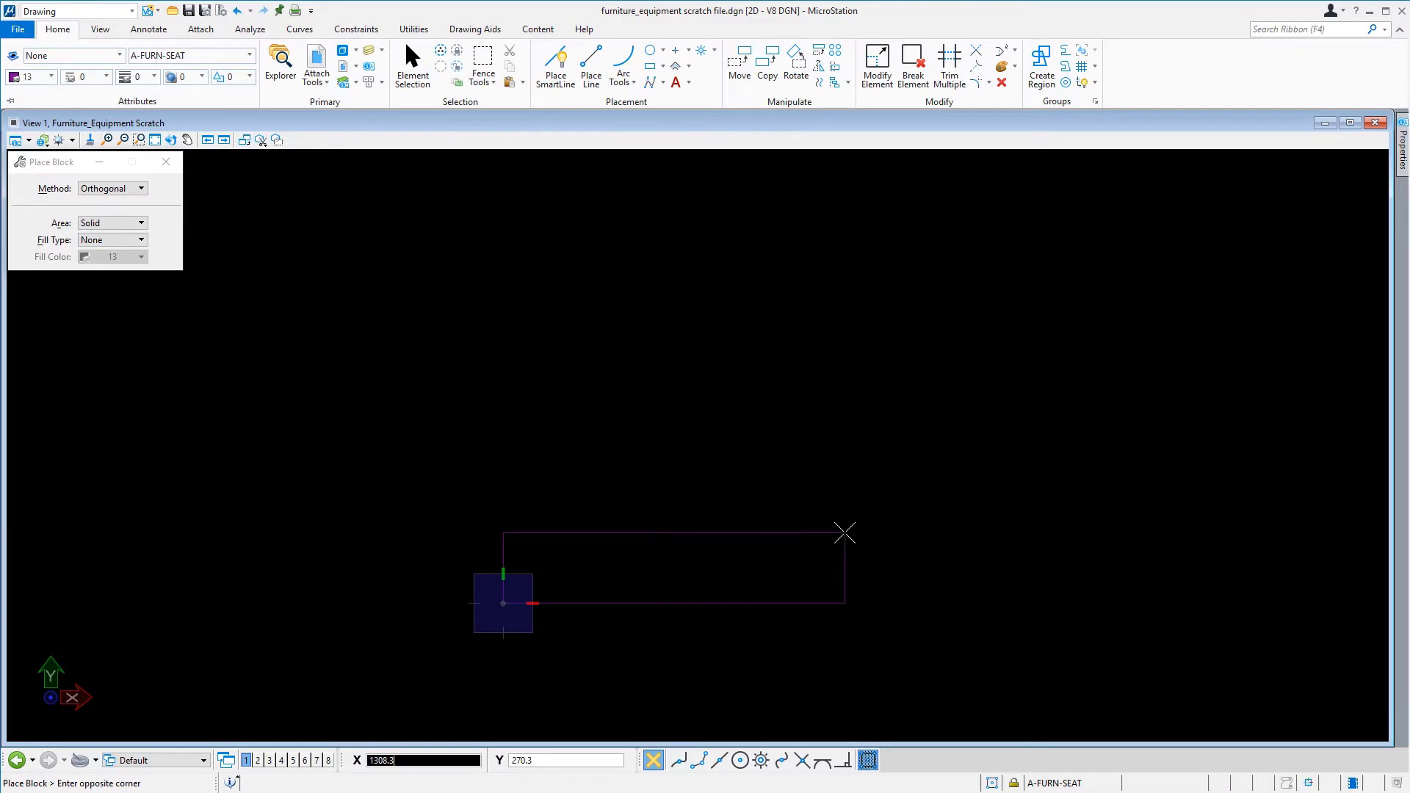
text(914)
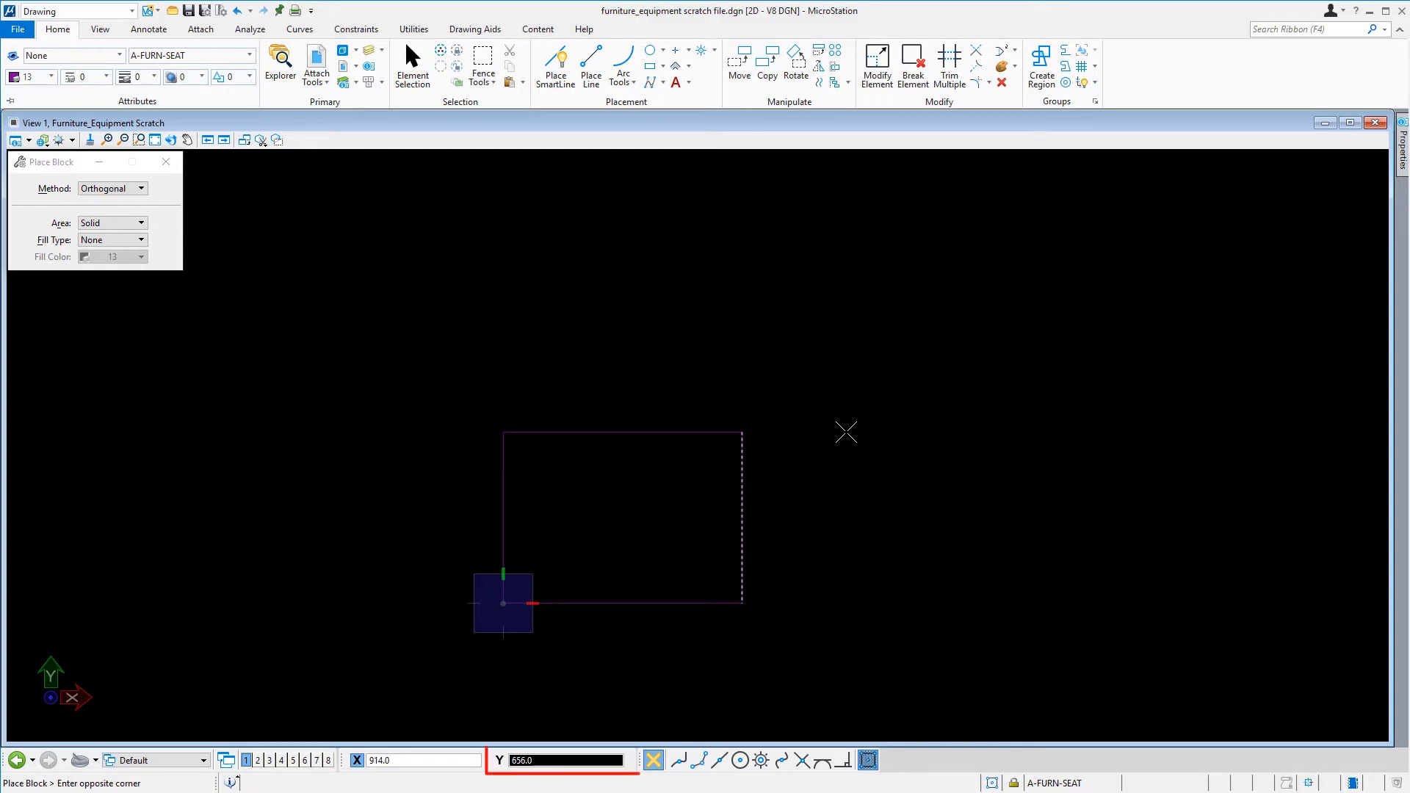
text(914)
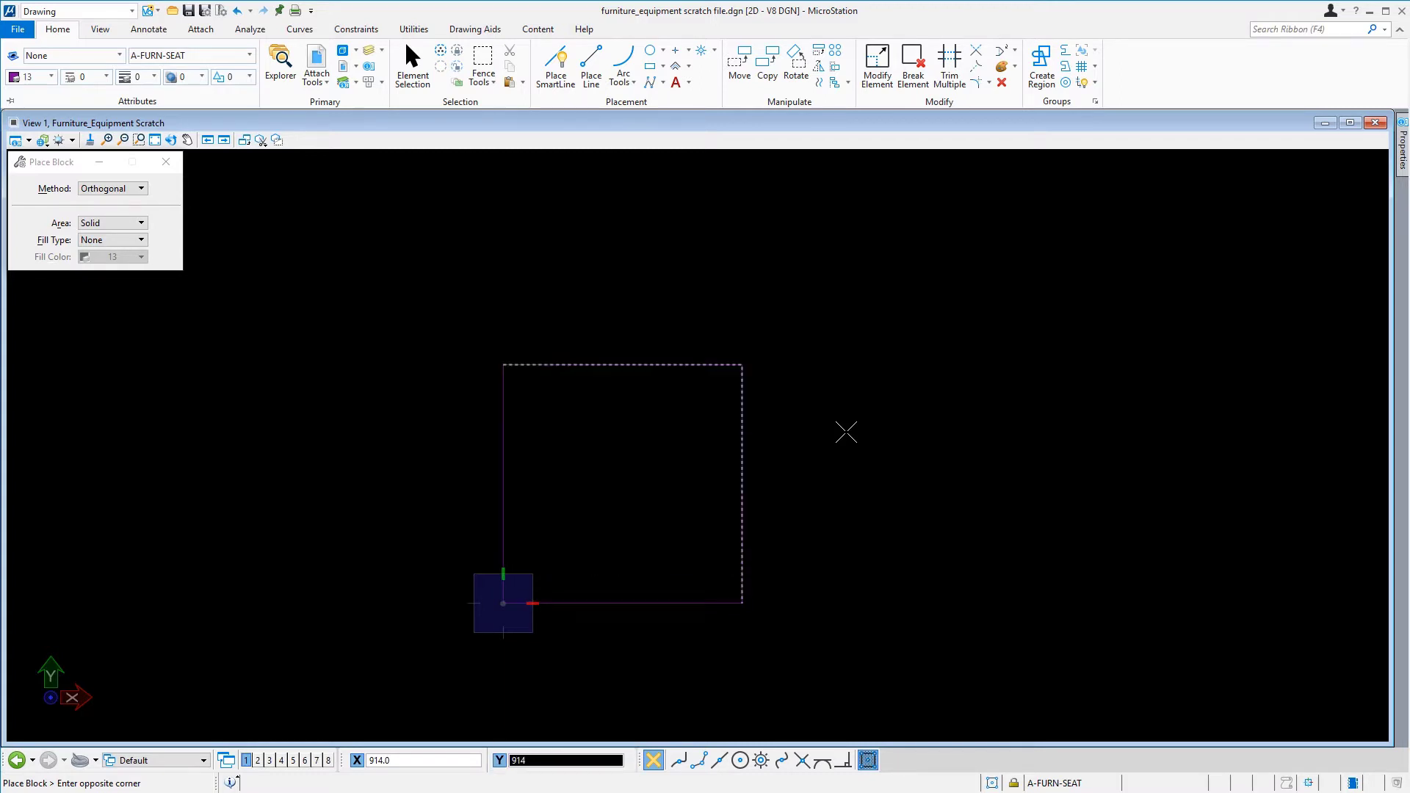
click(845, 432)
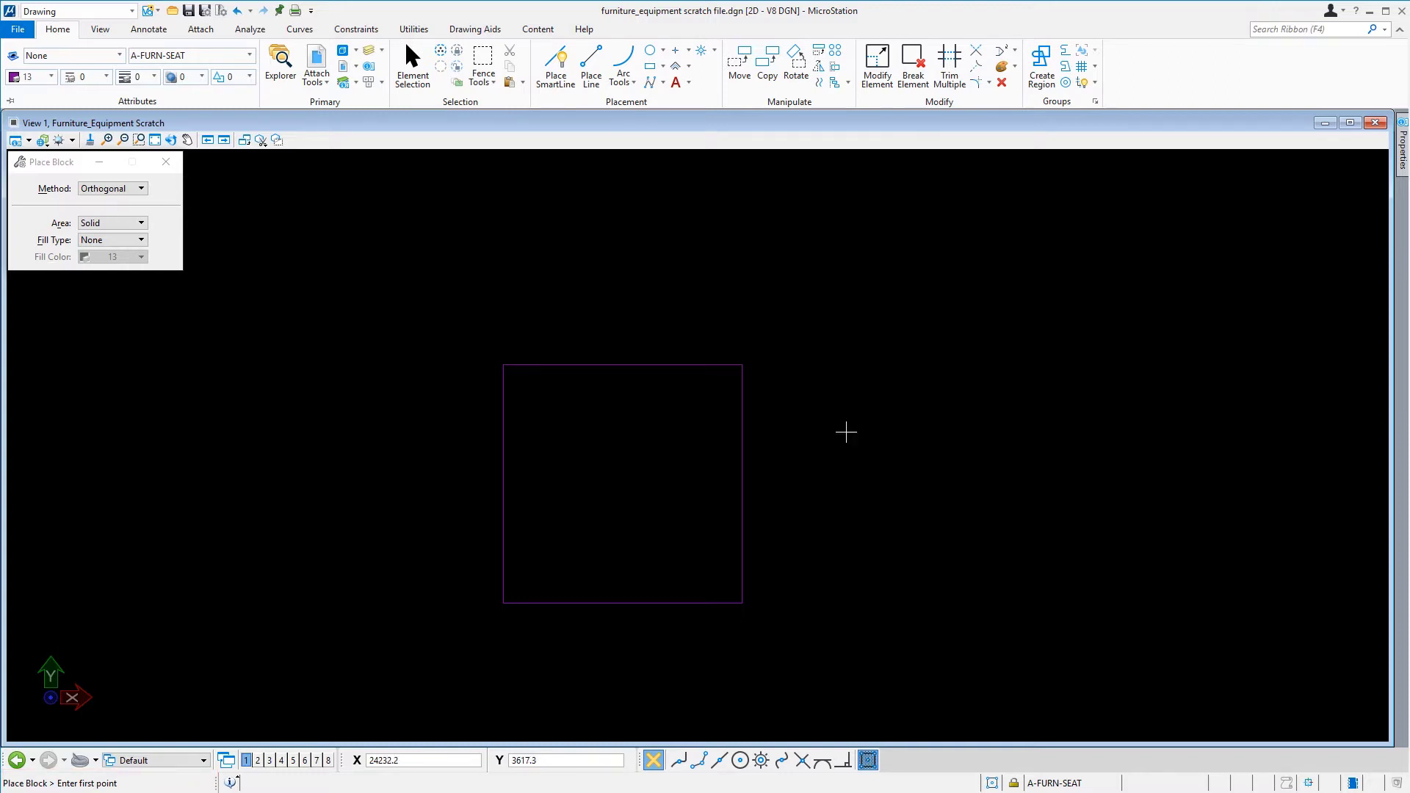
Step: Draw a second block 458 wide by 508 high beside the large square, clear of its right edge
click(846, 432)
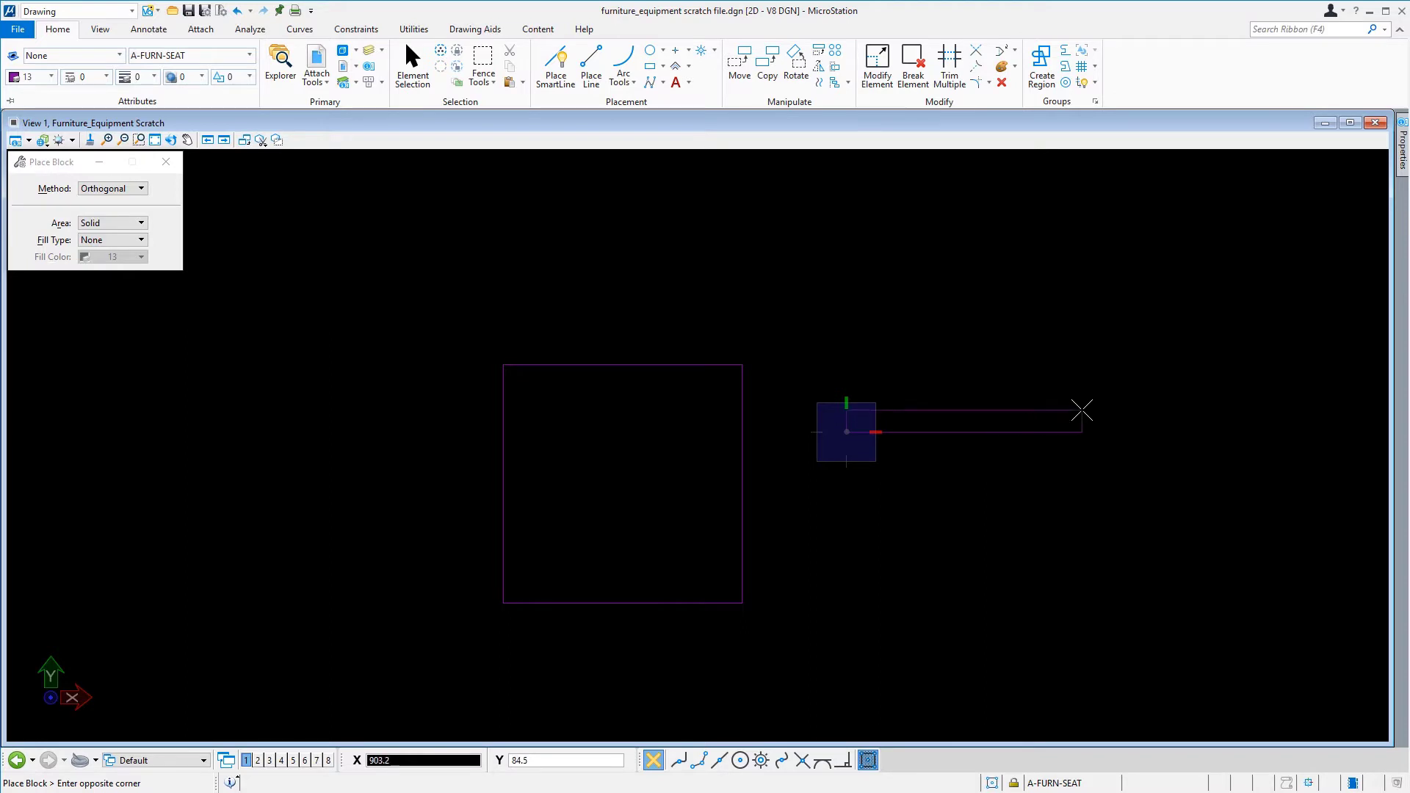
text(458)
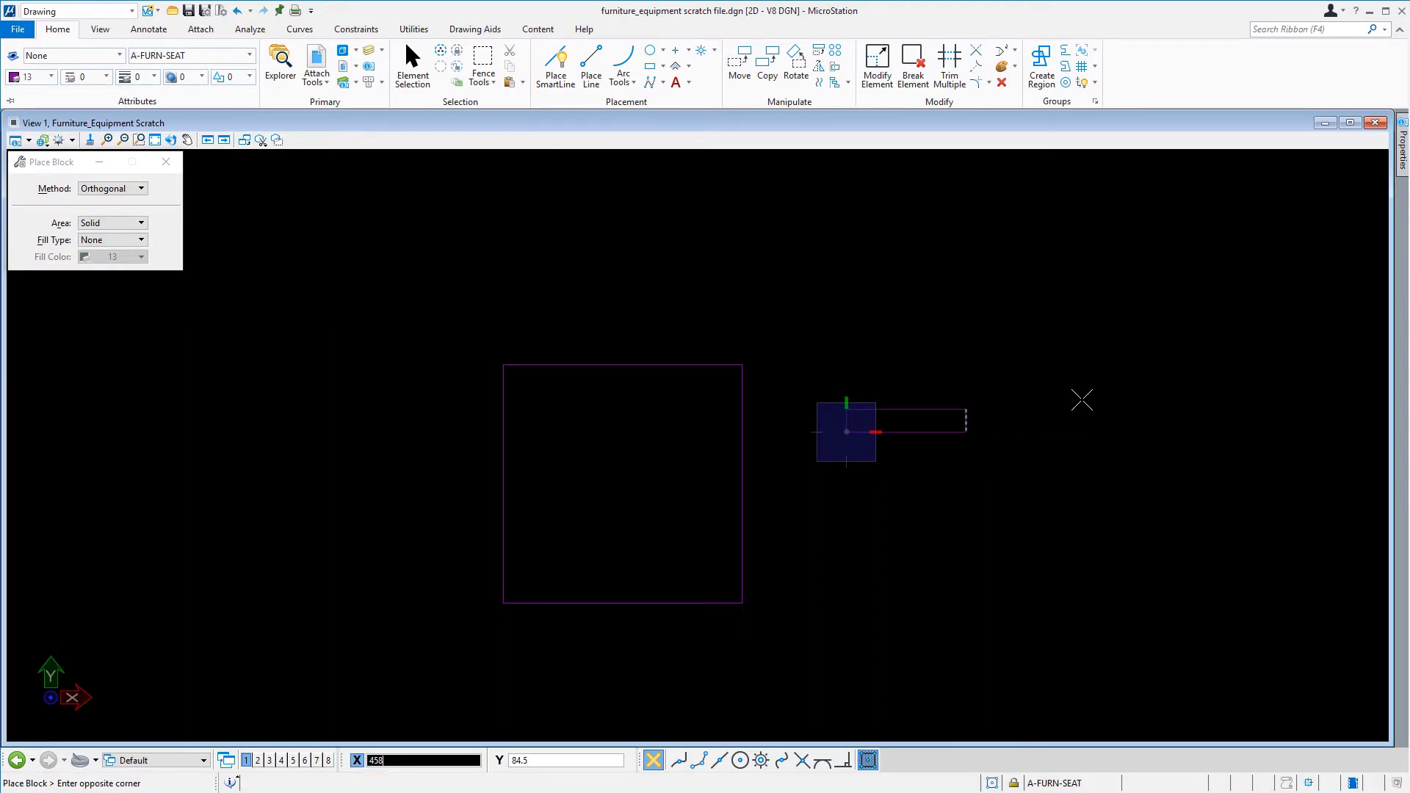
key(Tab)
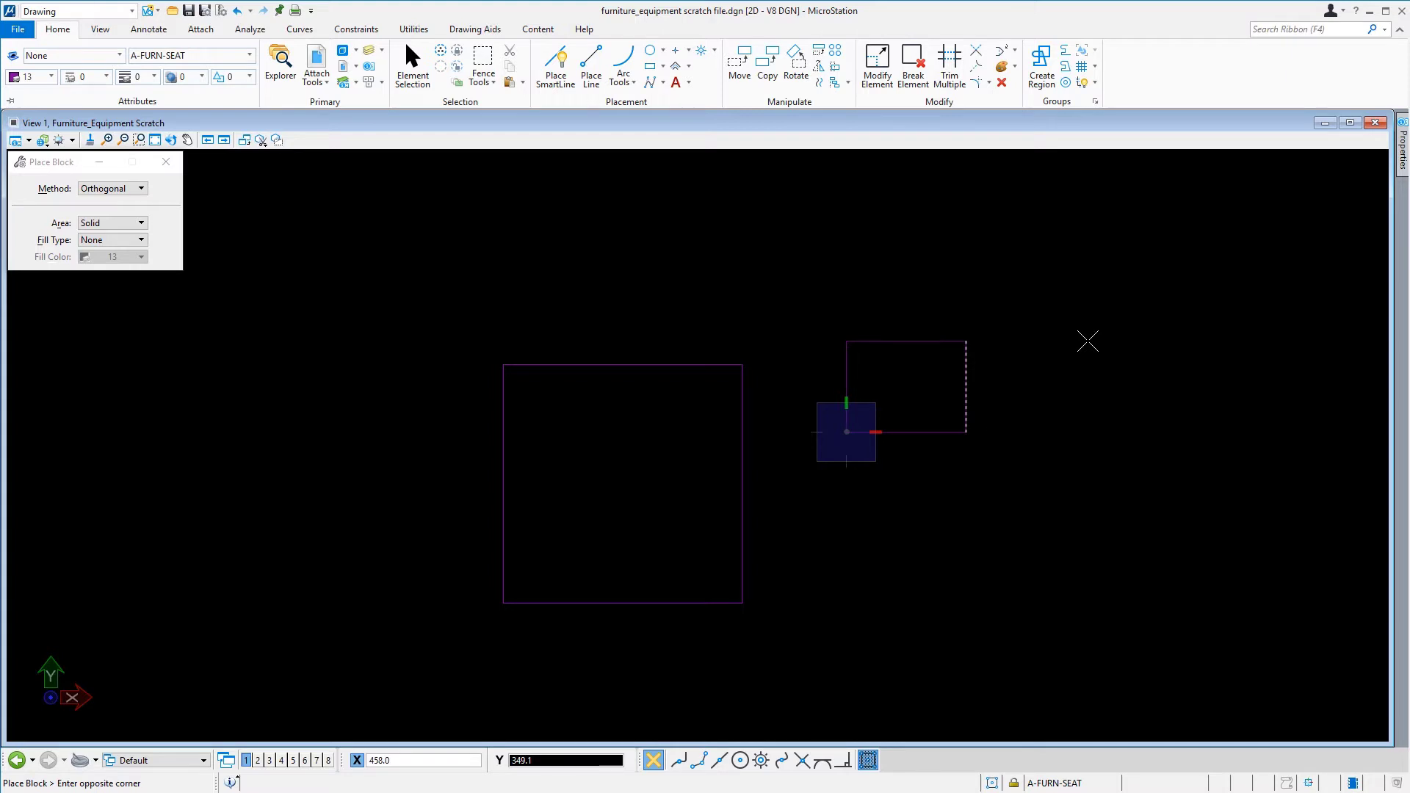
text(508)
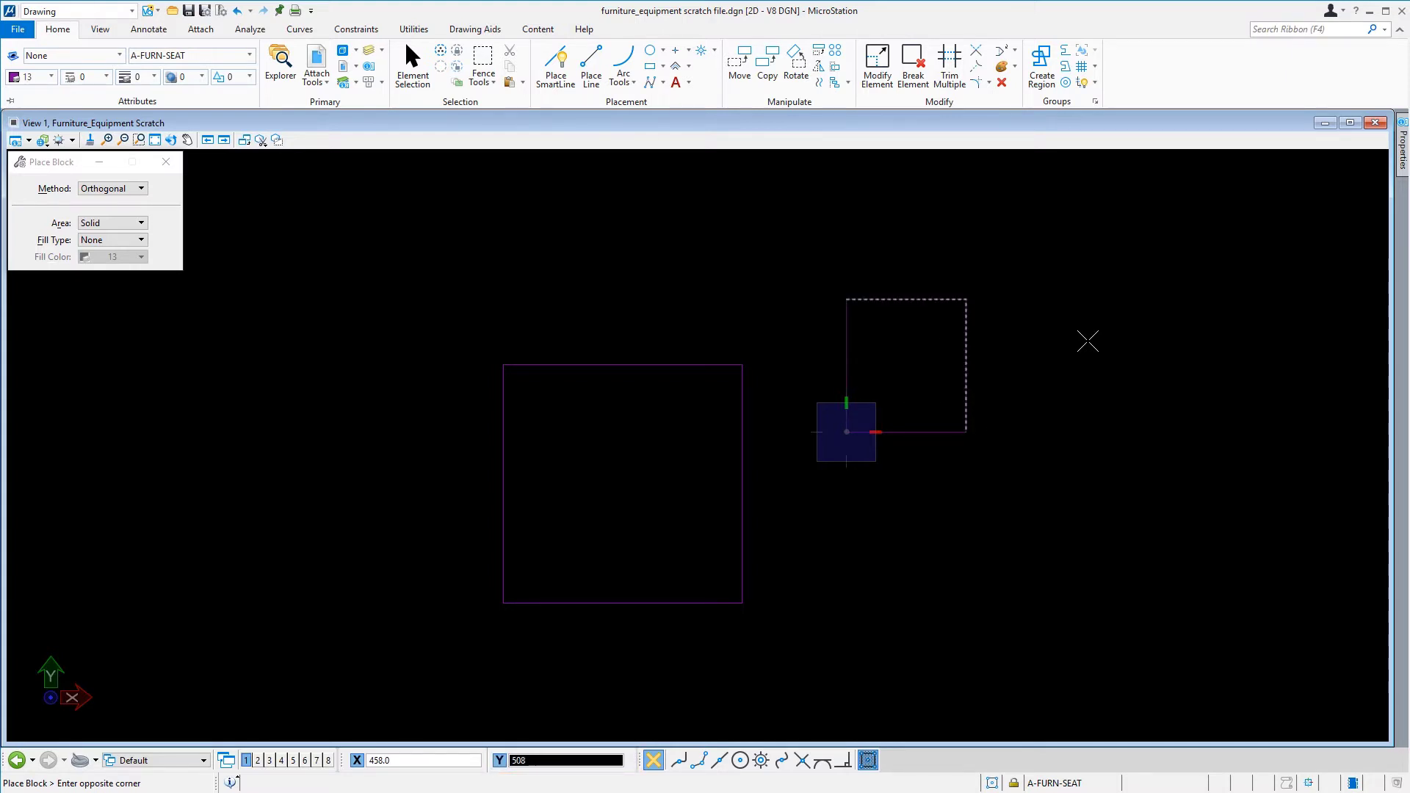
click(1087, 340)
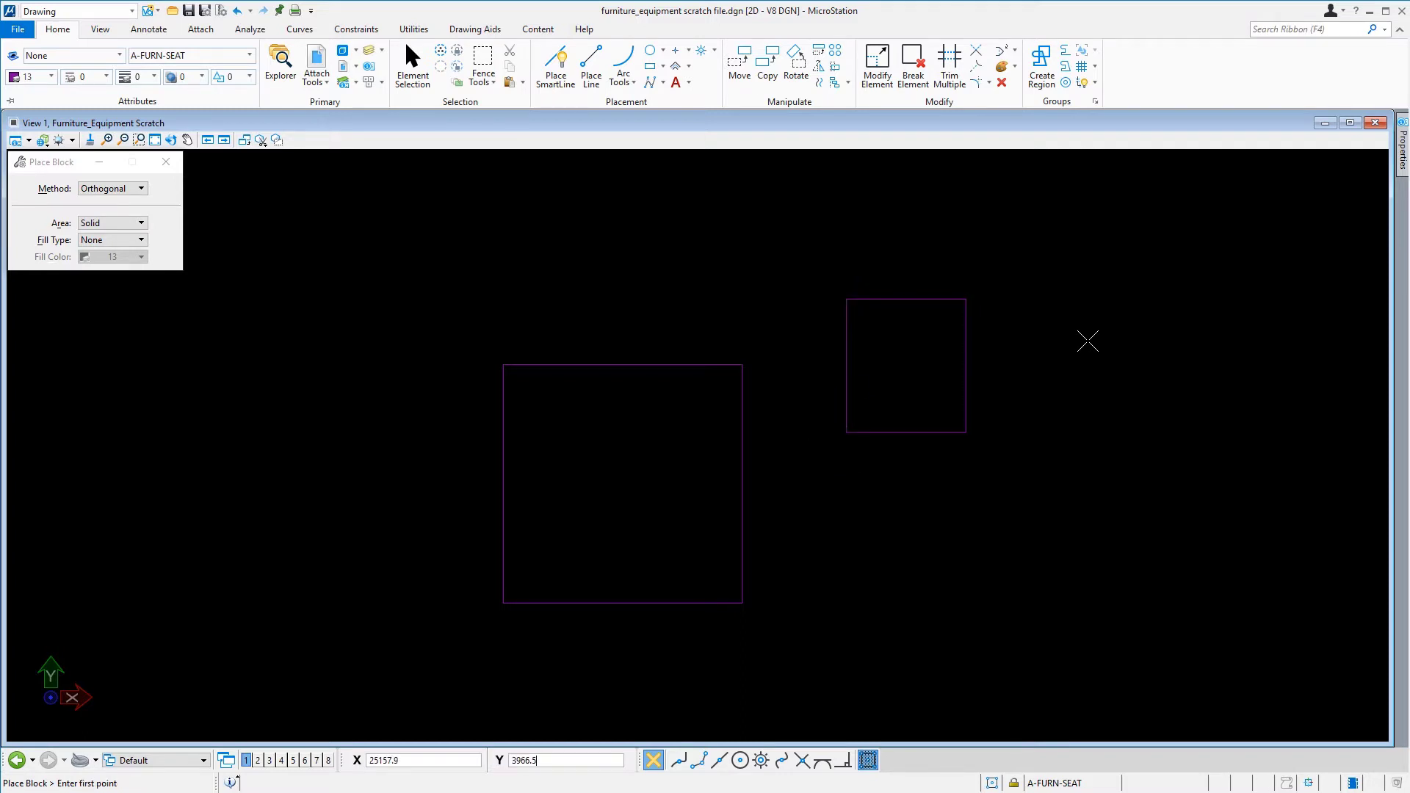
Step: Copy the small block's top edge parallel into the block at a distance of 50, in Miter mode using the active attributes
click(818, 82)
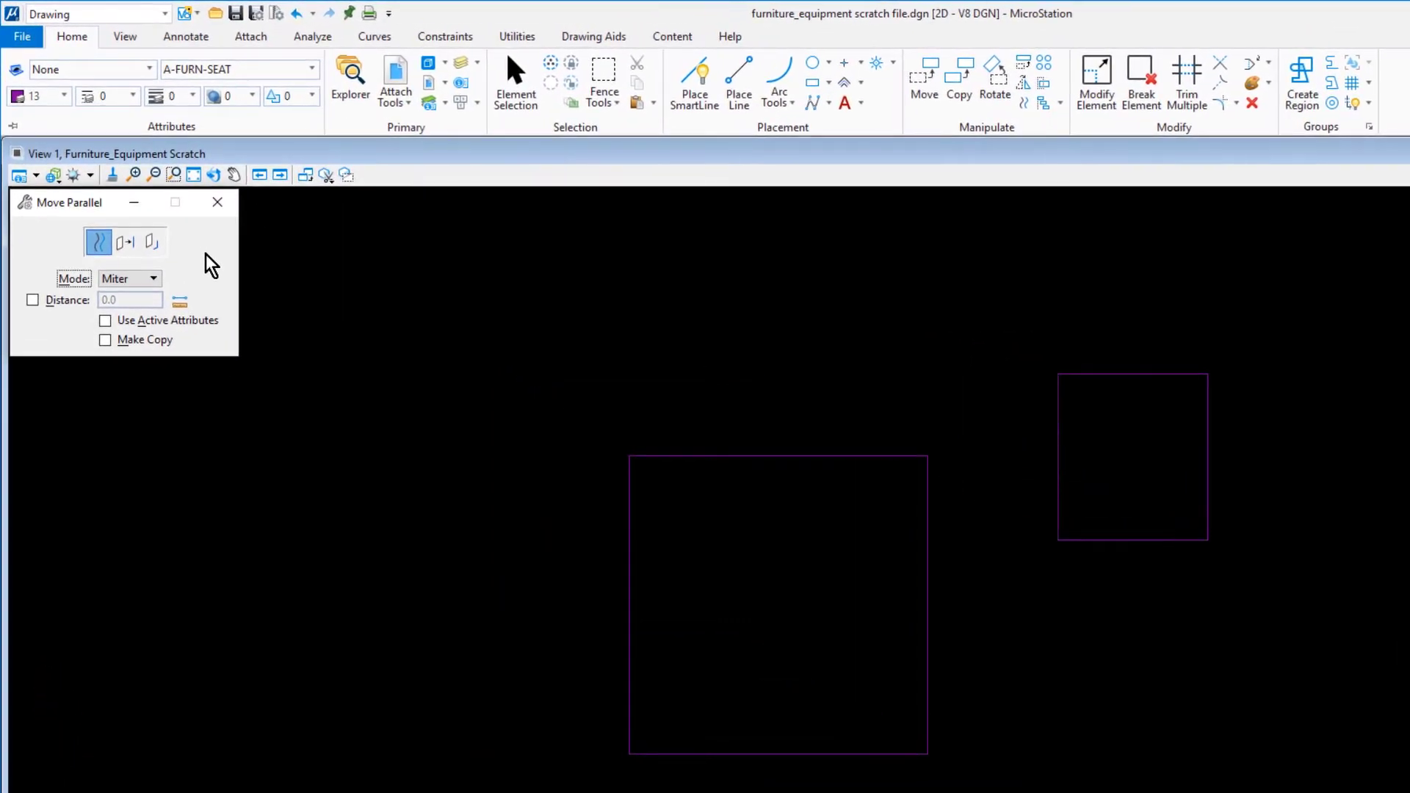
click(125, 244)
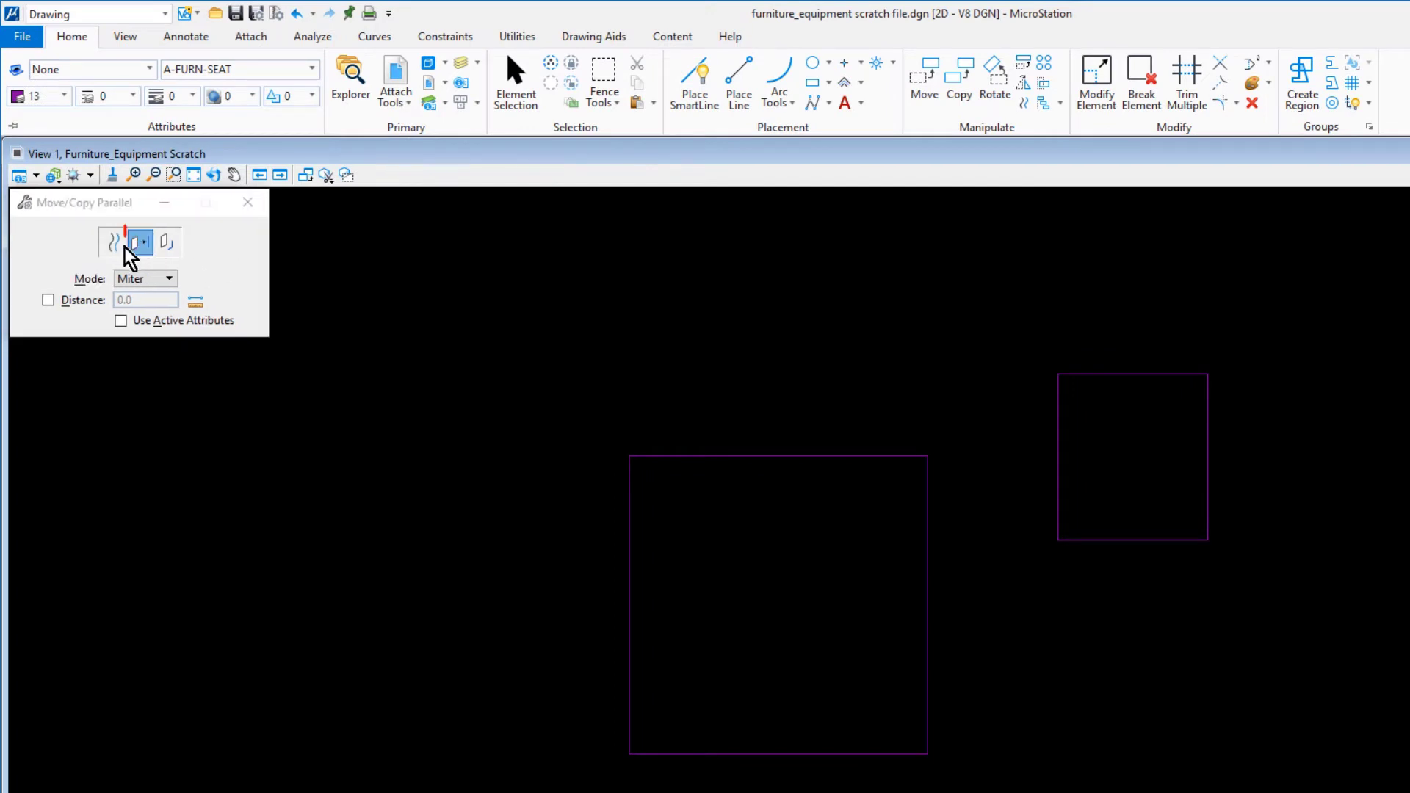
click(48, 300)
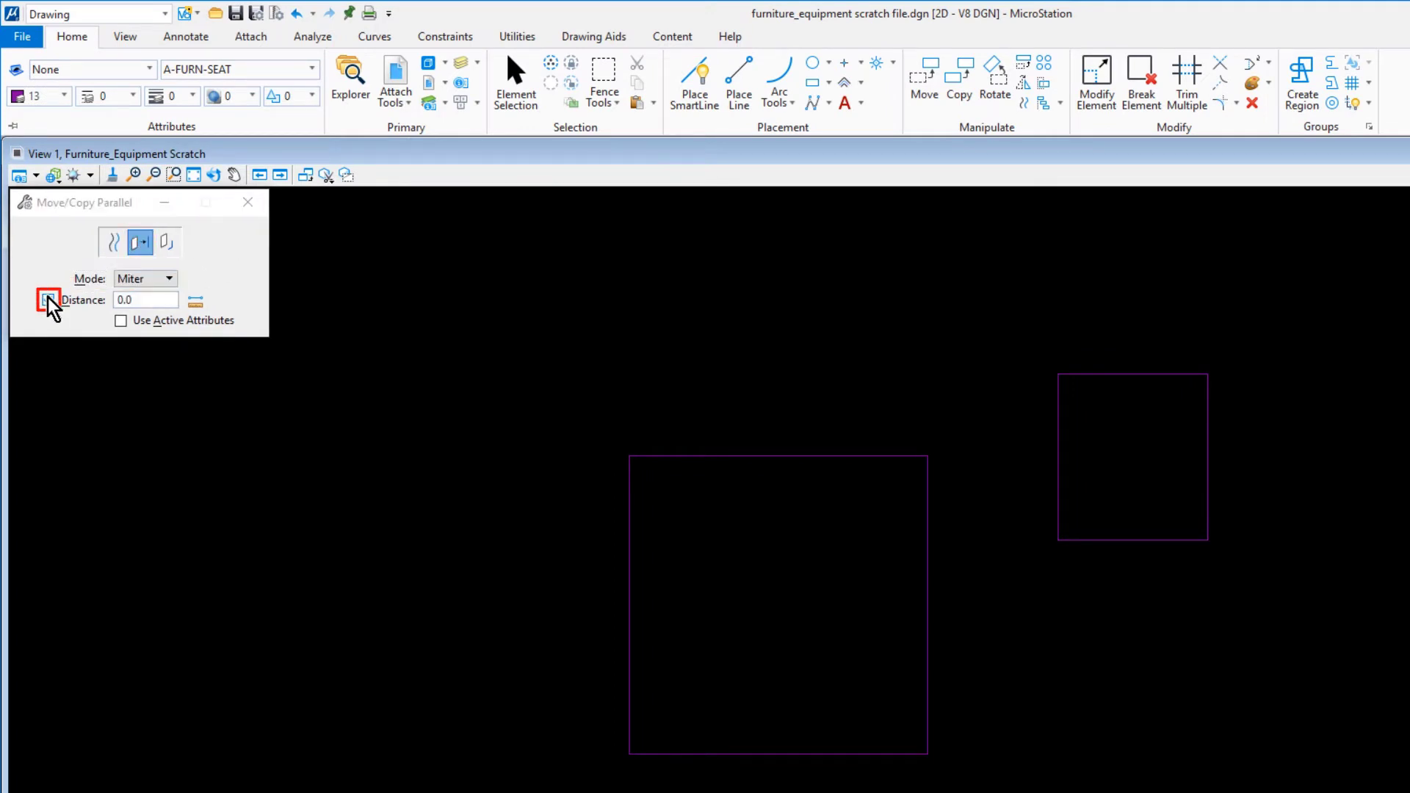
double_click(147, 301)
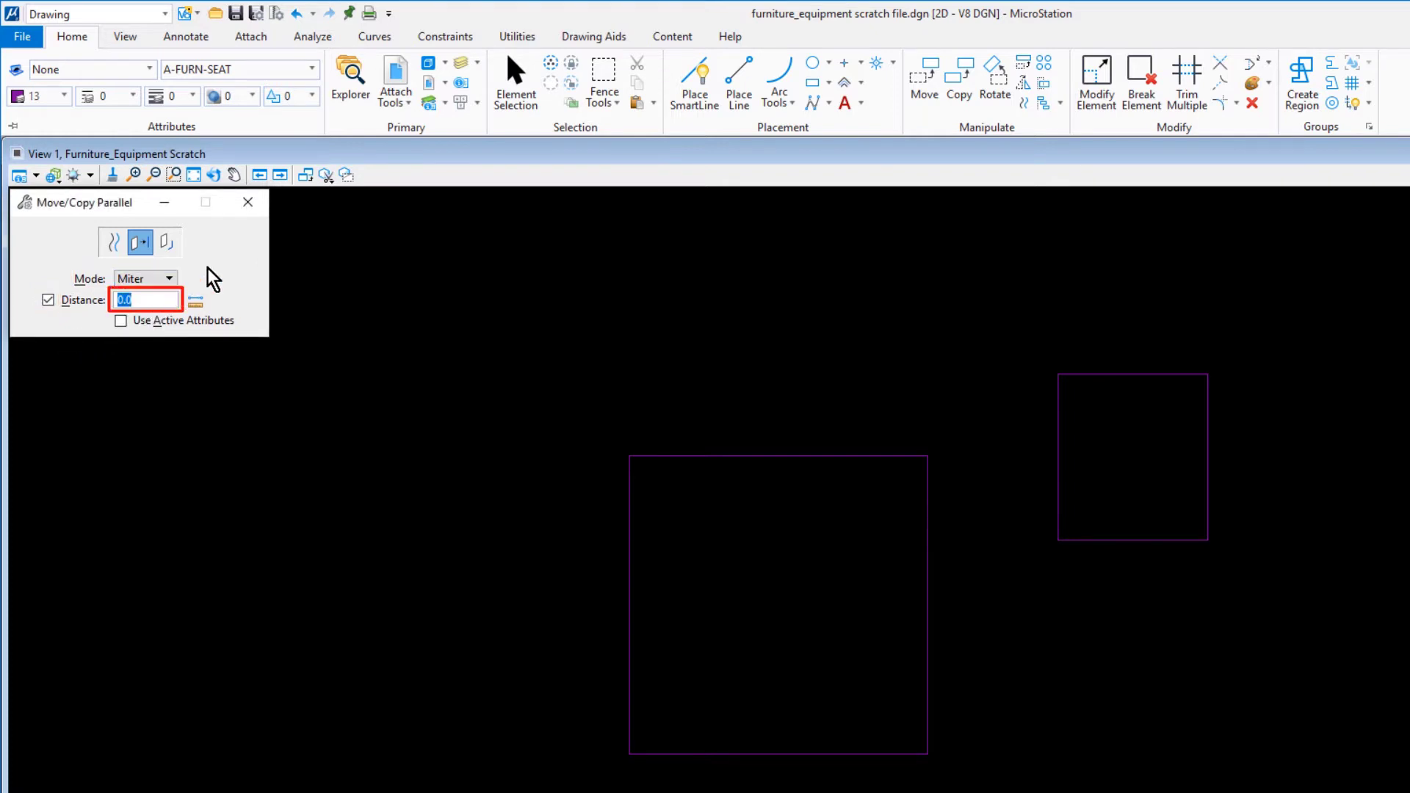
text(50)
key(Tab)
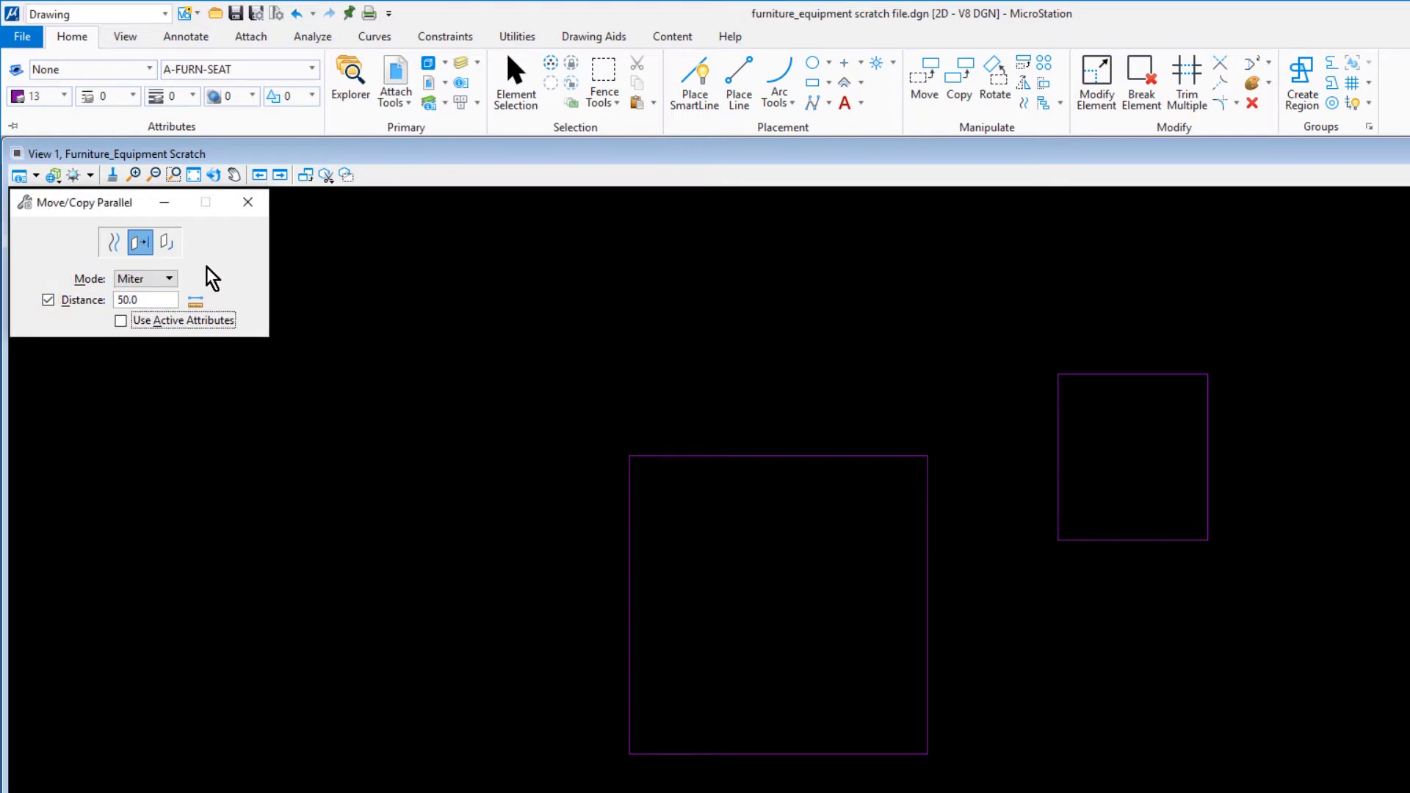
click(121, 321)
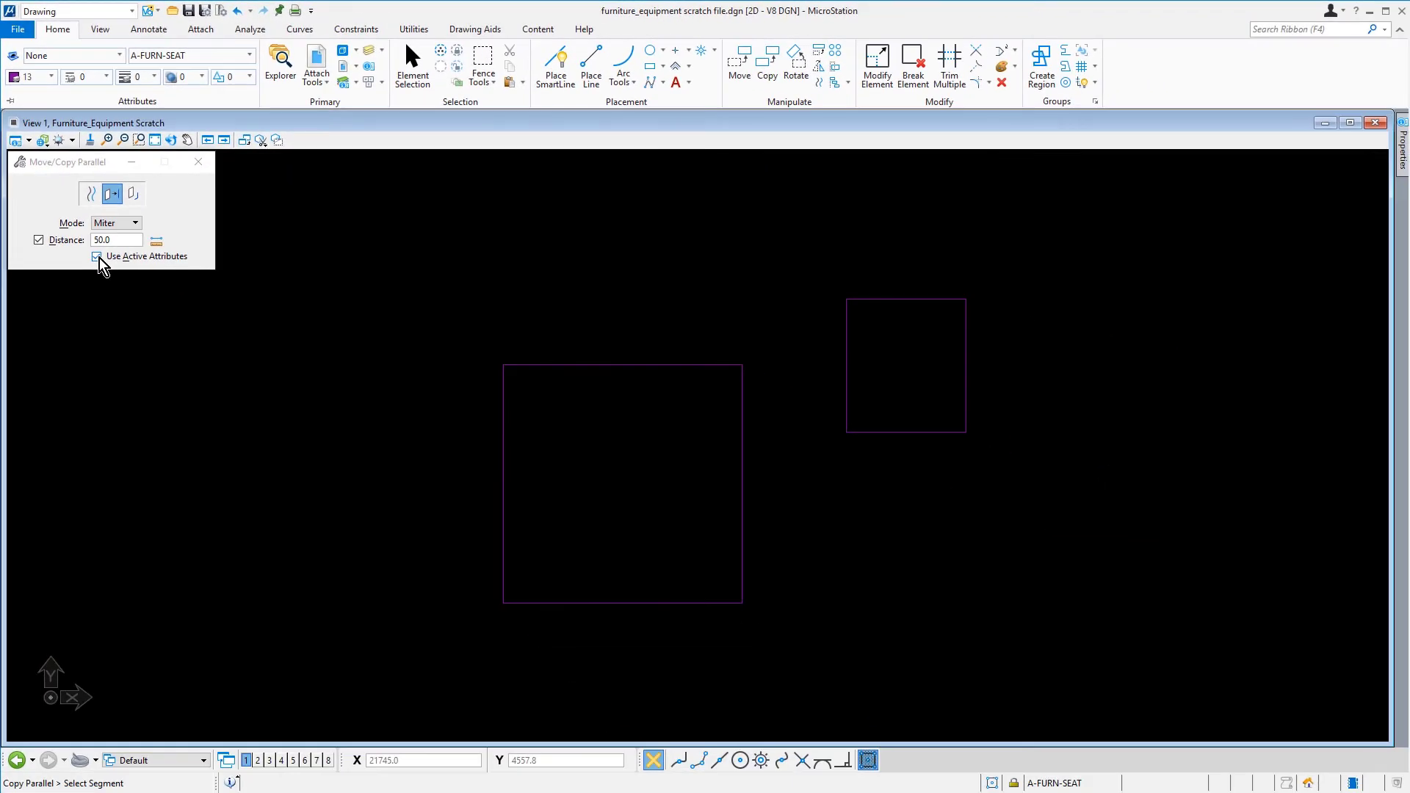
click(896, 297)
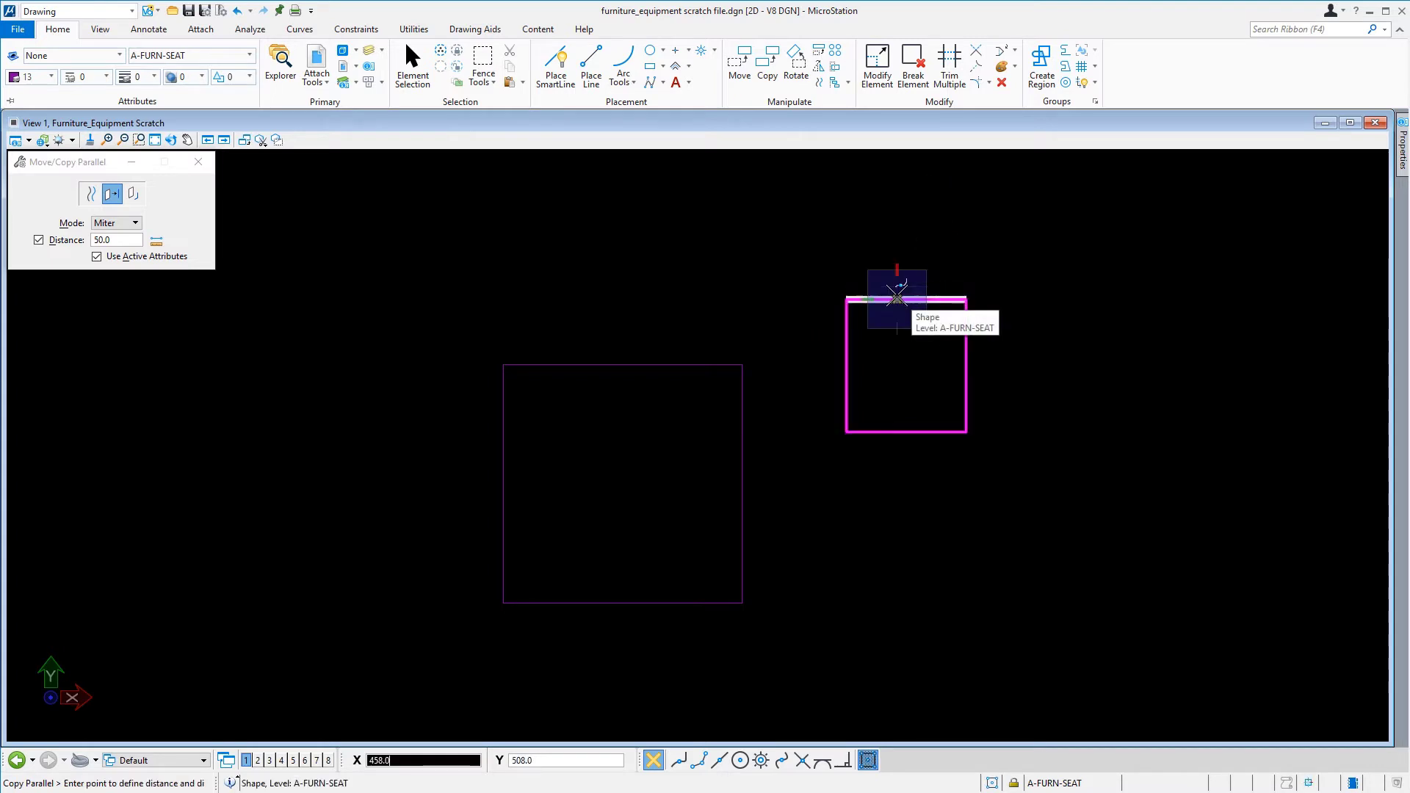
click(887, 397)
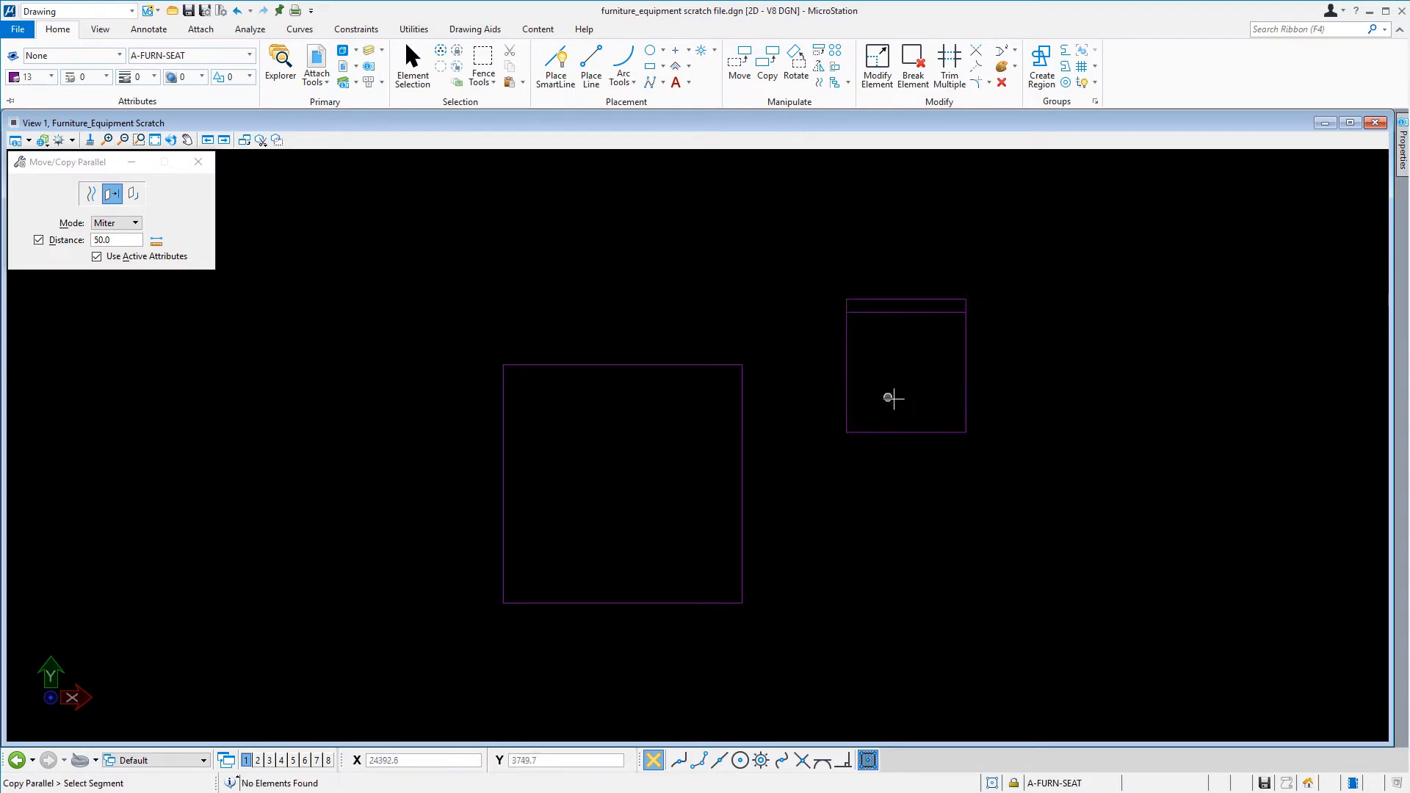
Step: Round all four corners of the small block with circular fillets of radius 50, truncating both segments
click(976, 83)
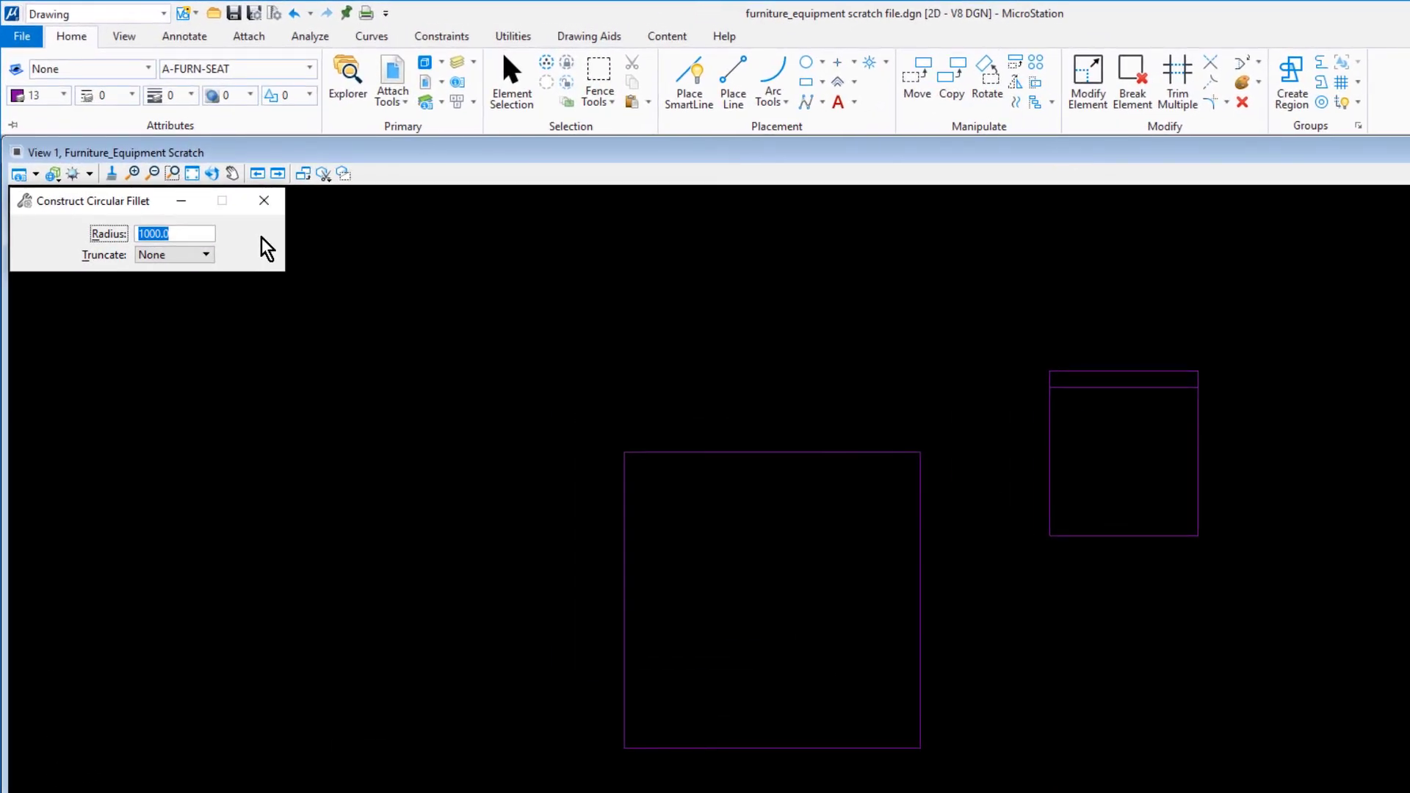
text(50)
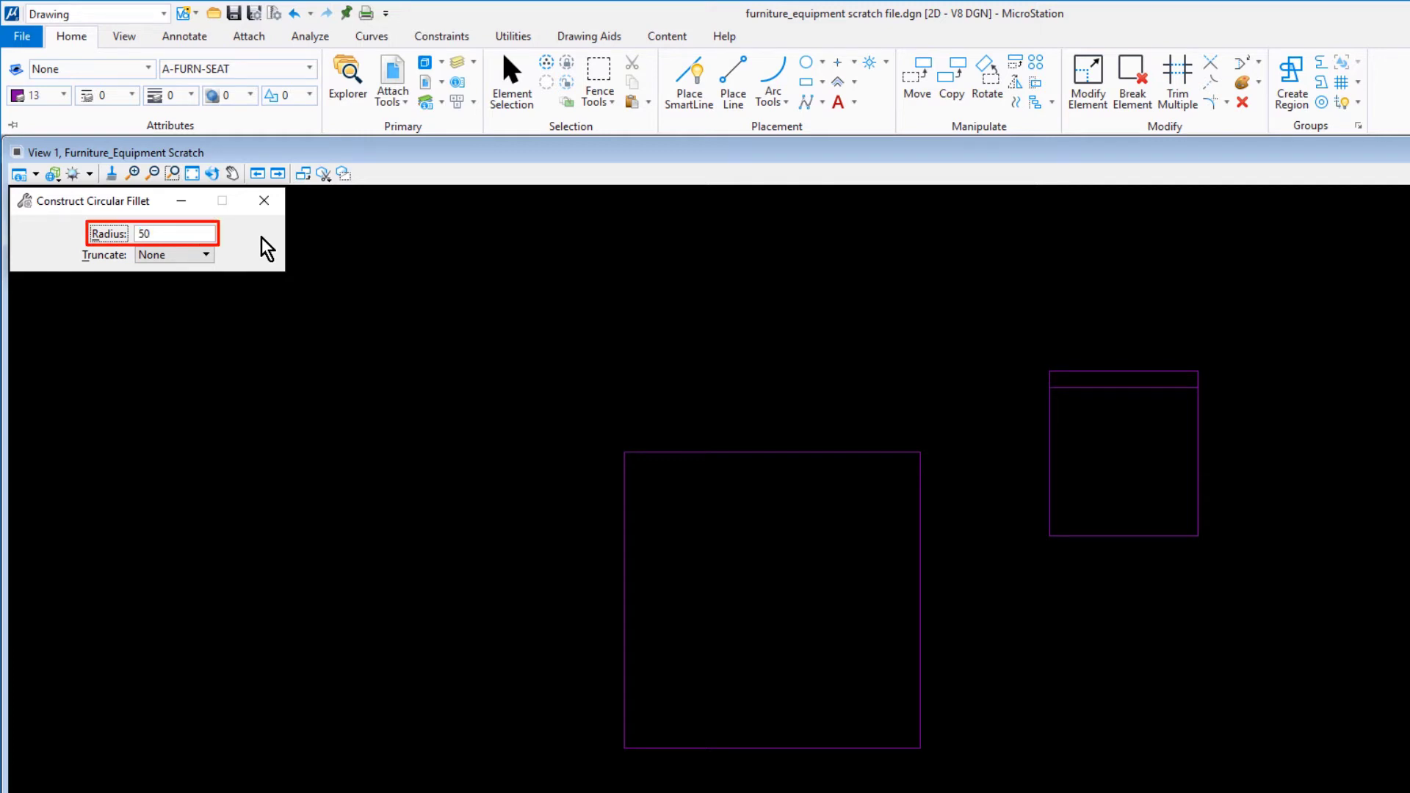
key(Tab)
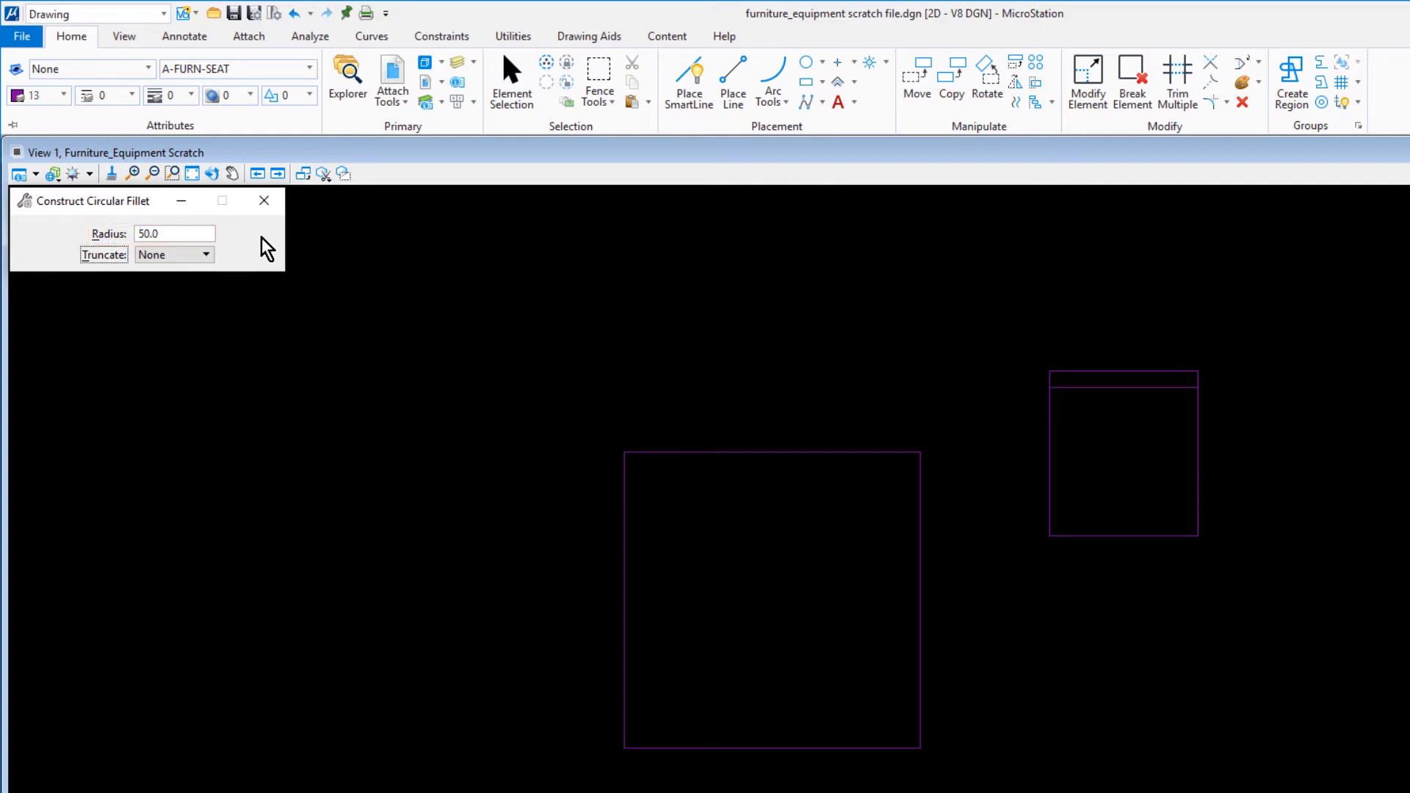
click(202, 254)
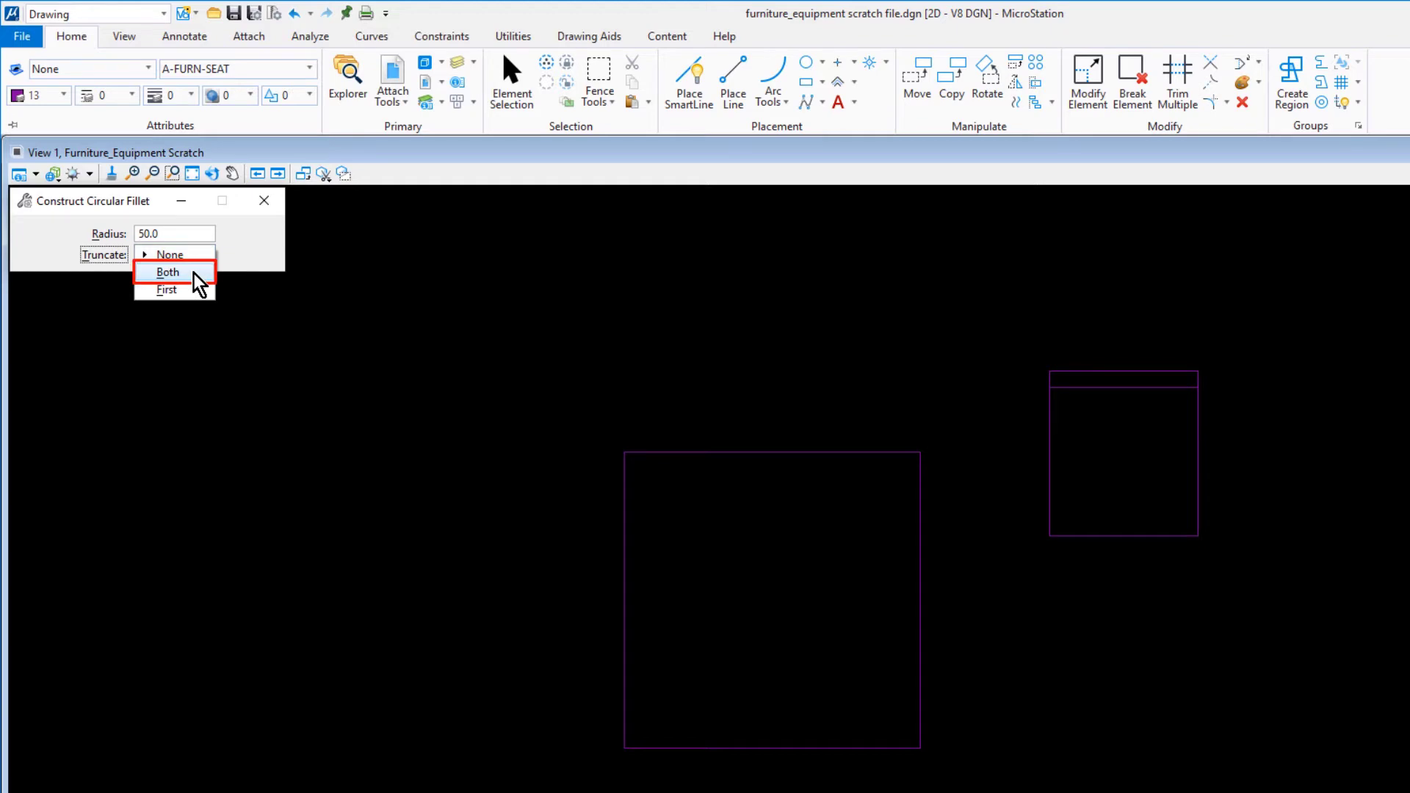
click(192, 272)
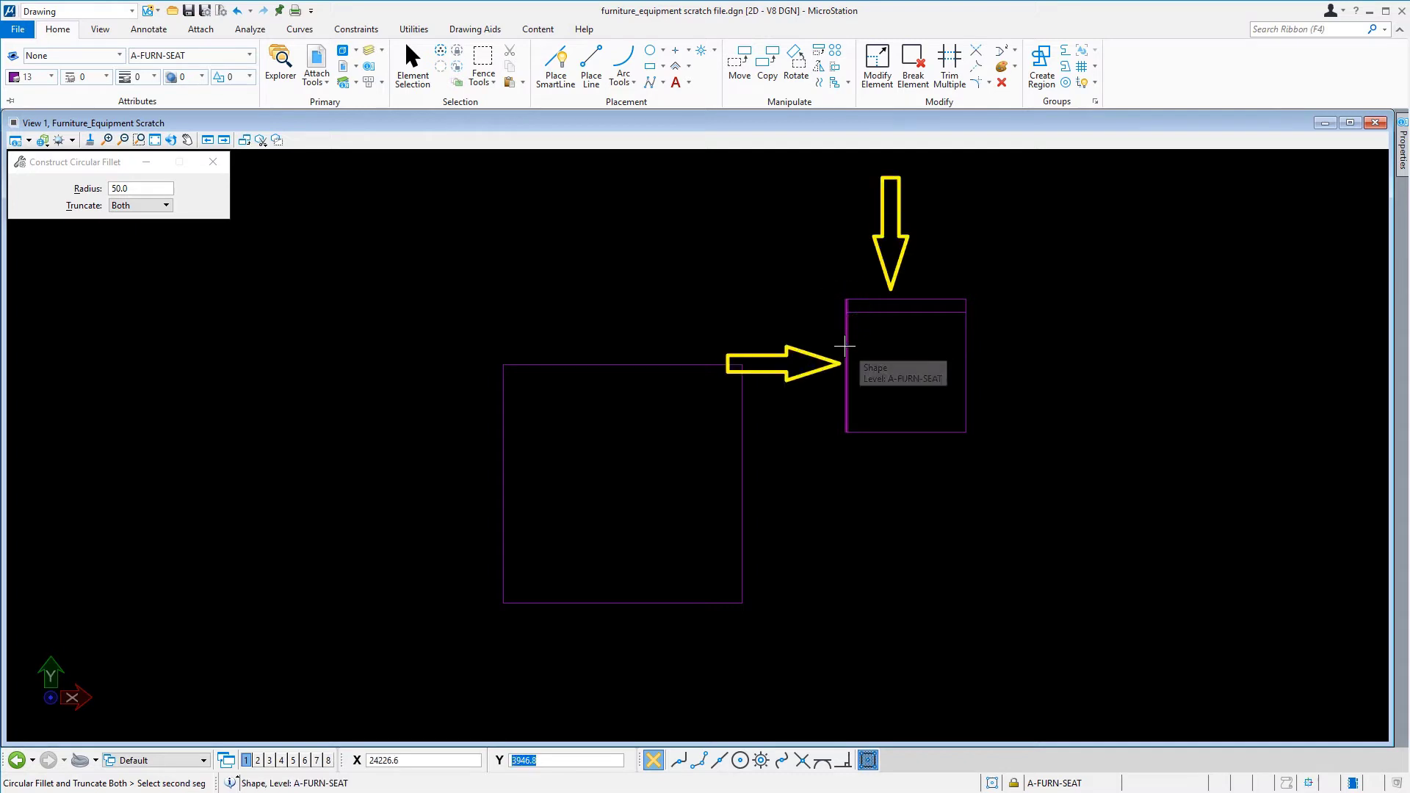
click(845, 339)
click(874, 300)
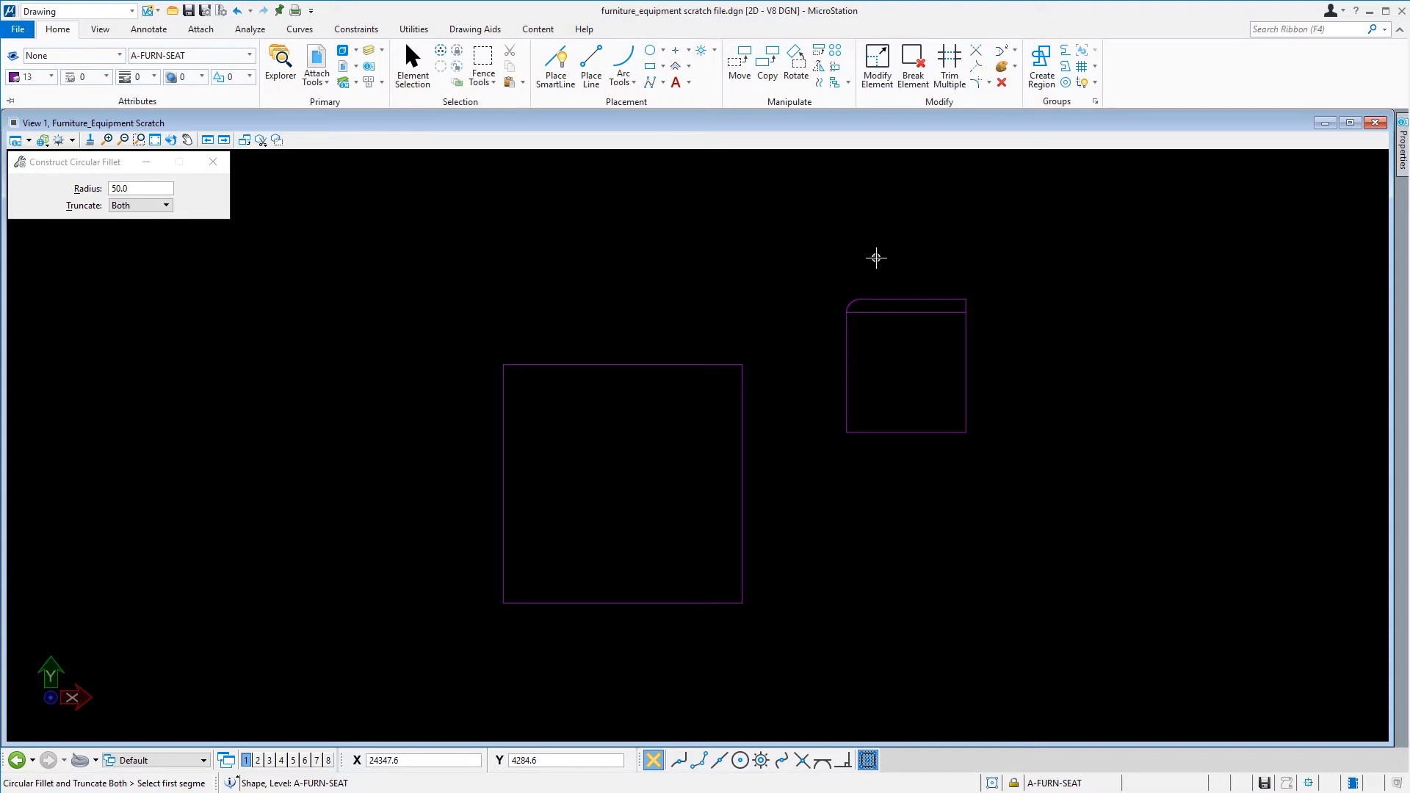
click(908, 295)
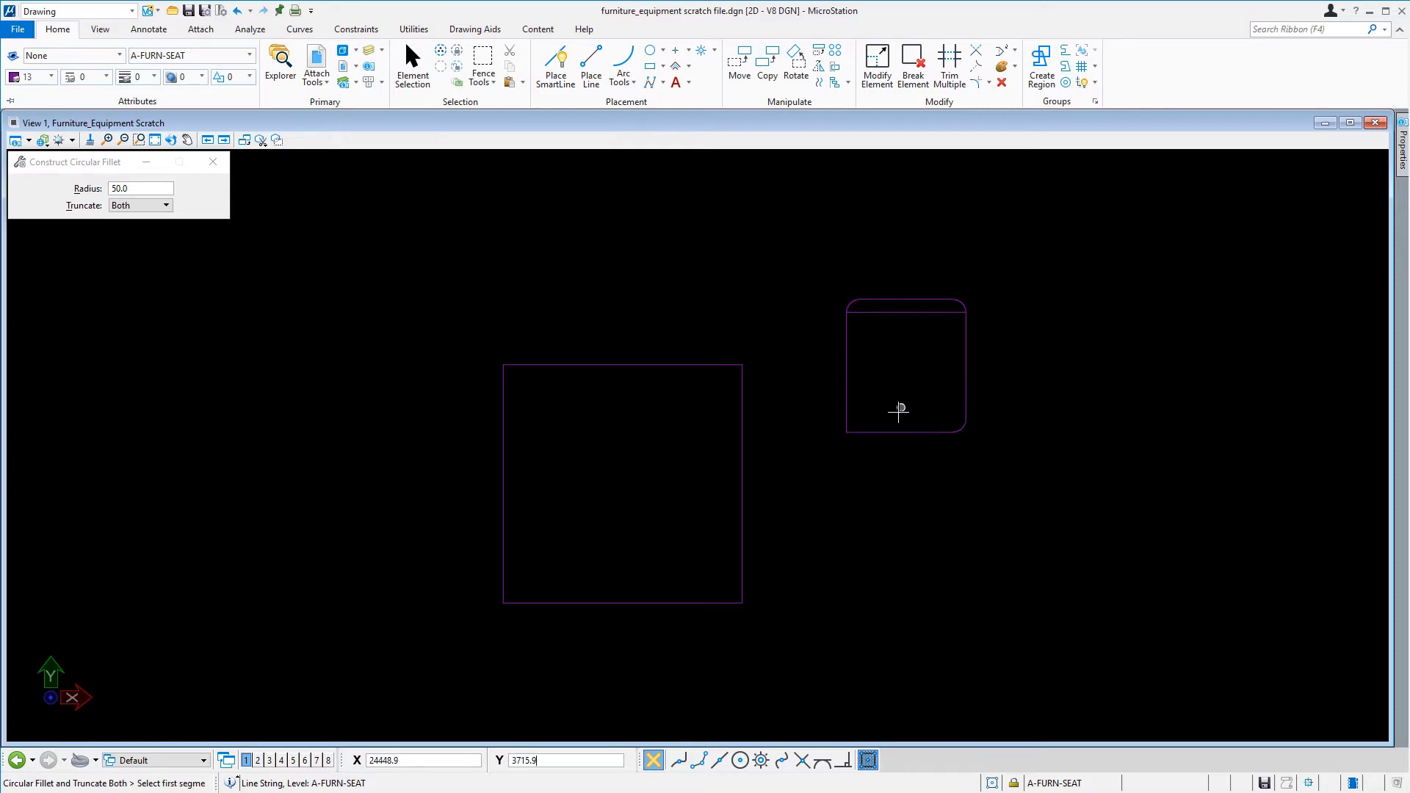
click(806, 342)
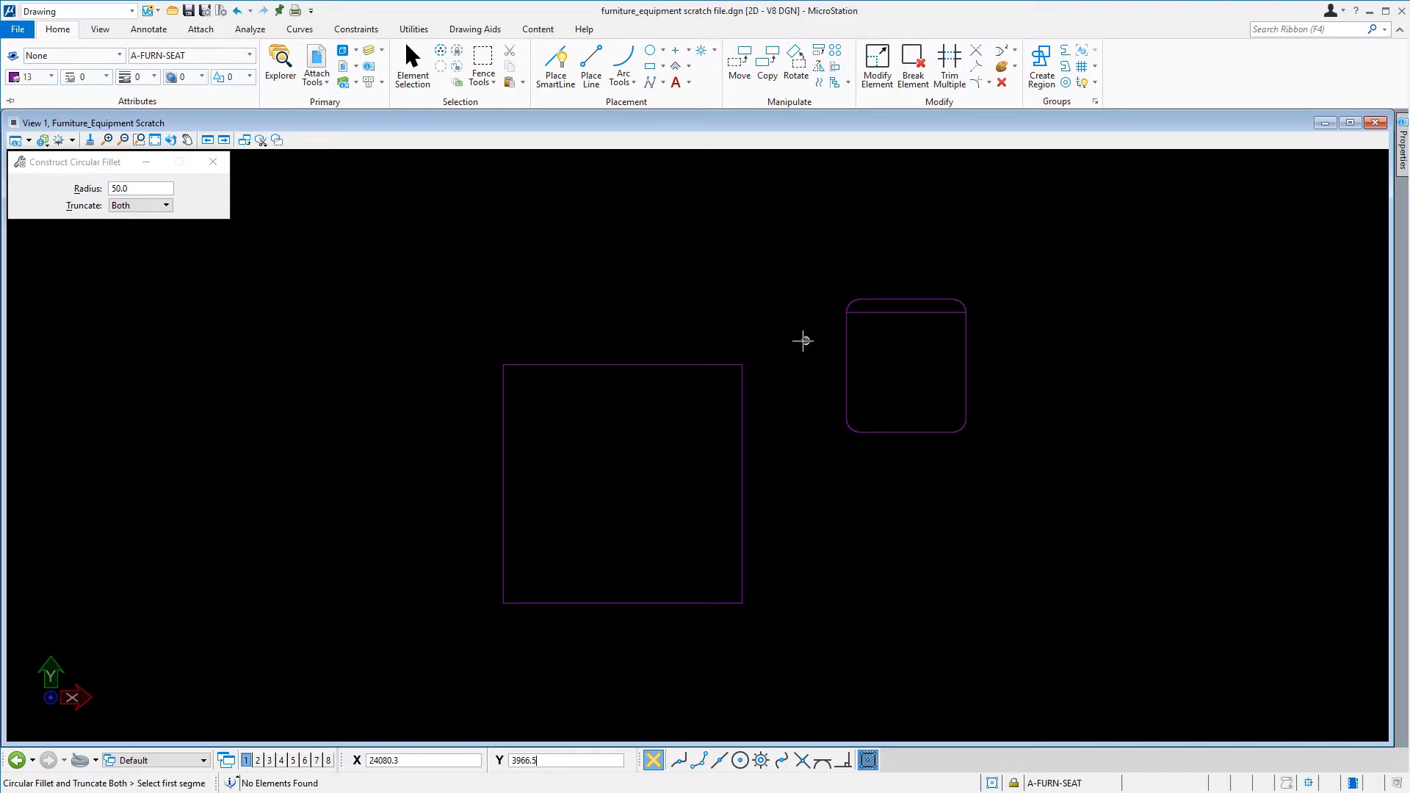
Step: Move the whole rounded block by its bottom-edge midpoint to a point 76 directly above the midpoint of the large square's top edge
click(740, 67)
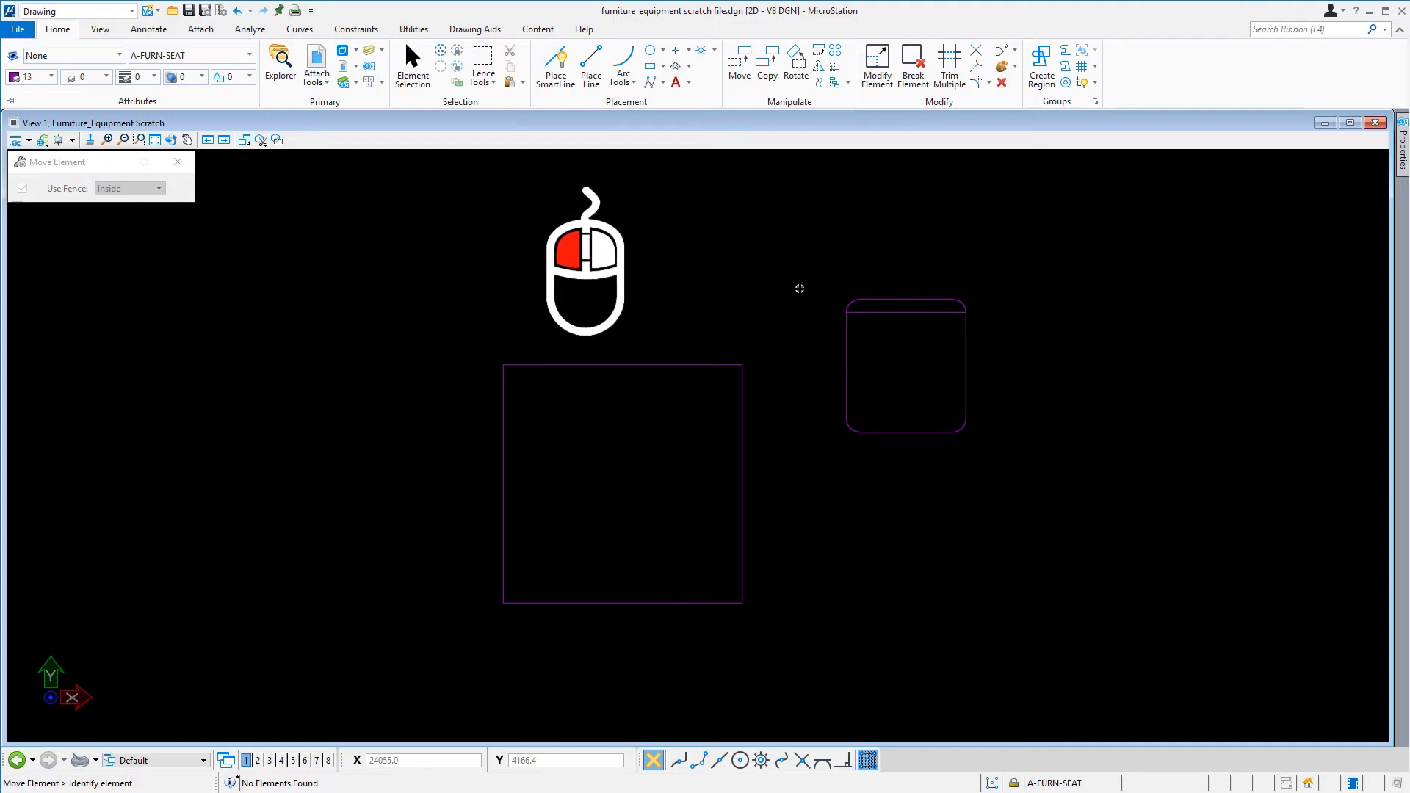
drag(800, 289, 1030, 463)
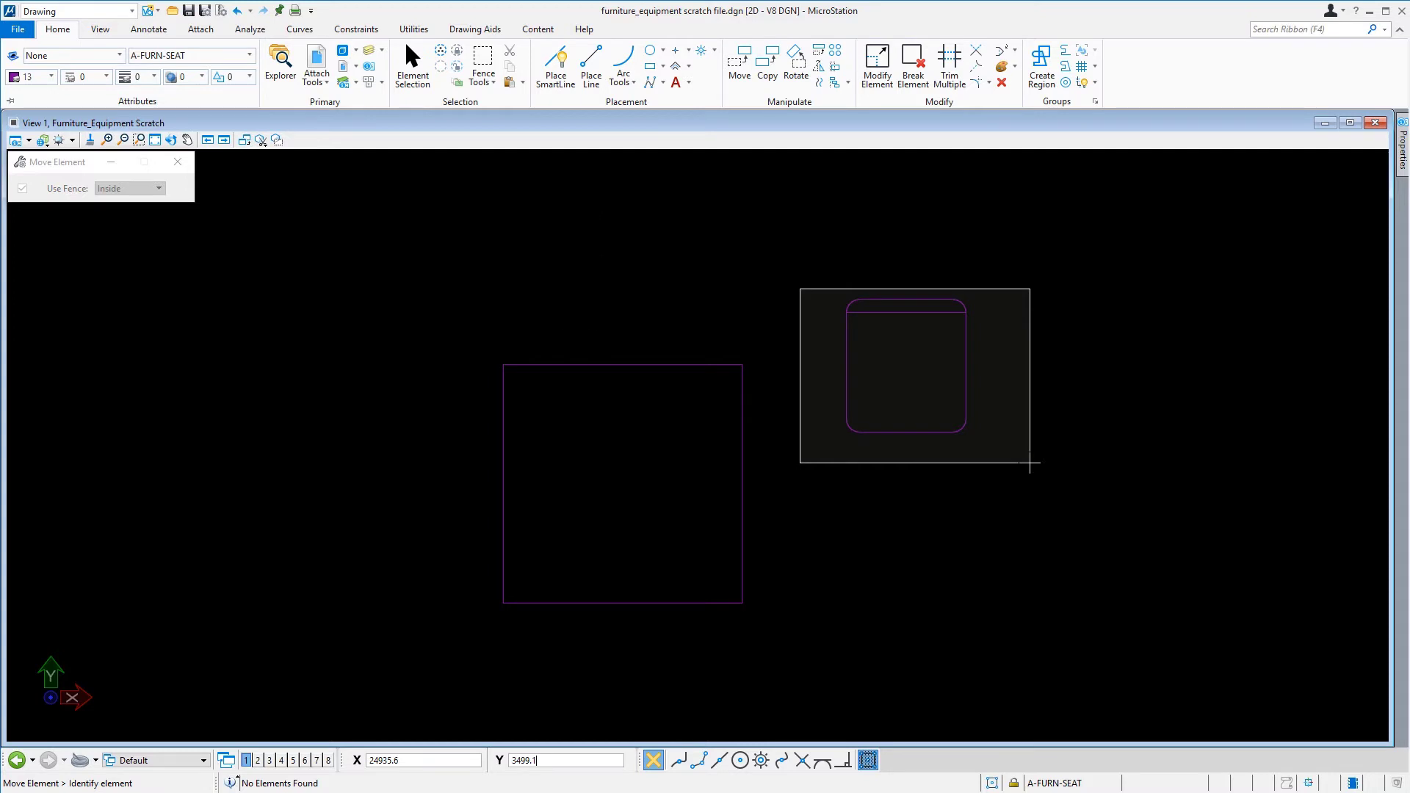
drag(1029, 462, 1029, 463)
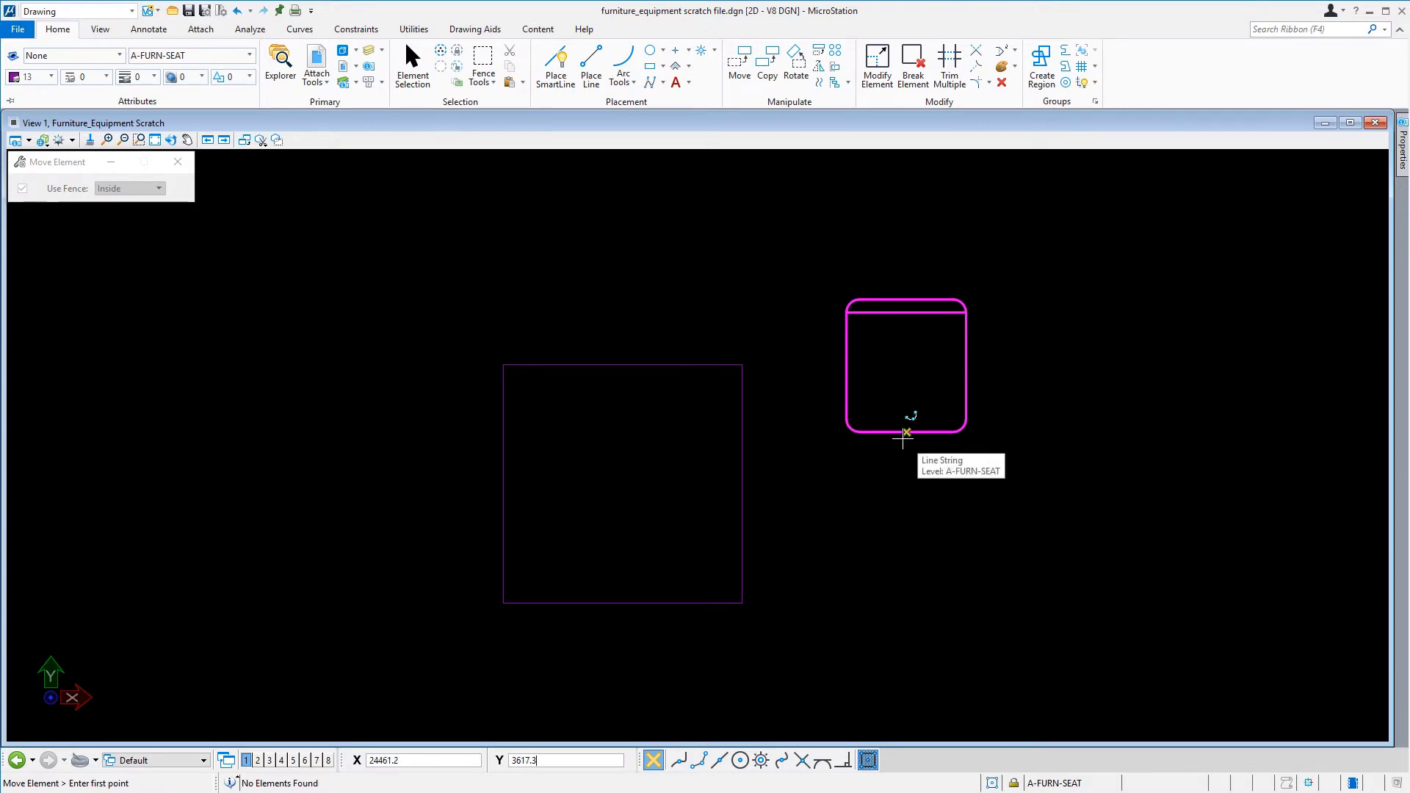
click(905, 433)
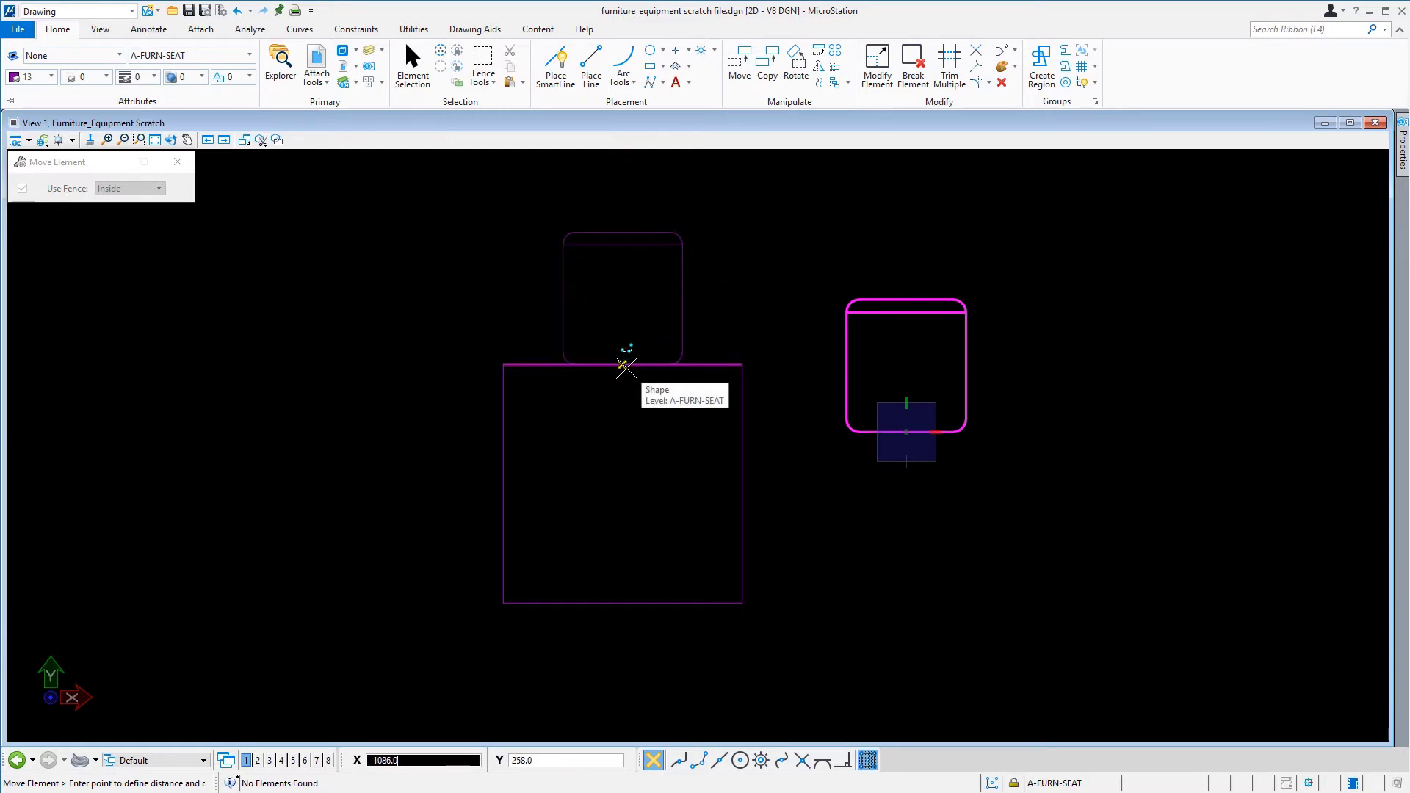
key(o)
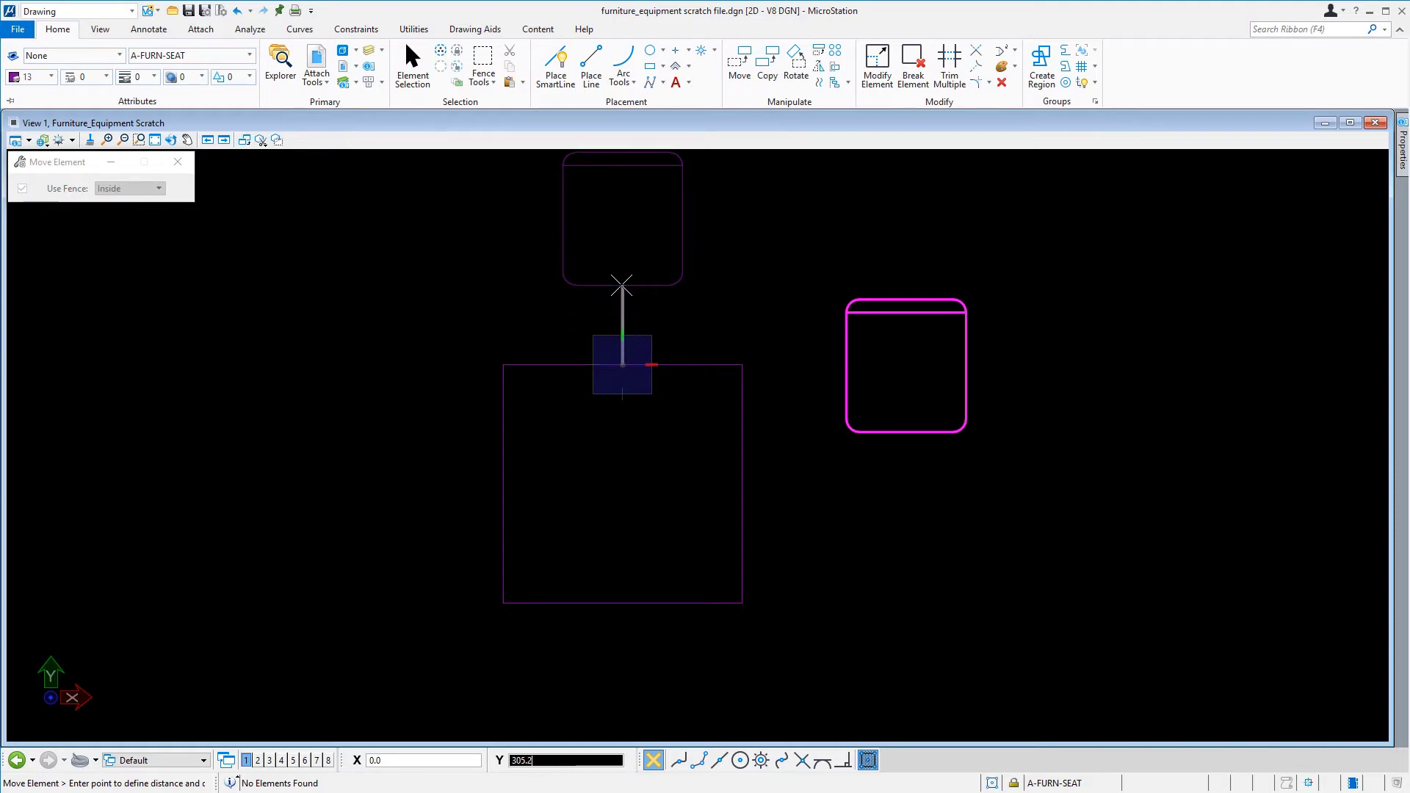
text(76)
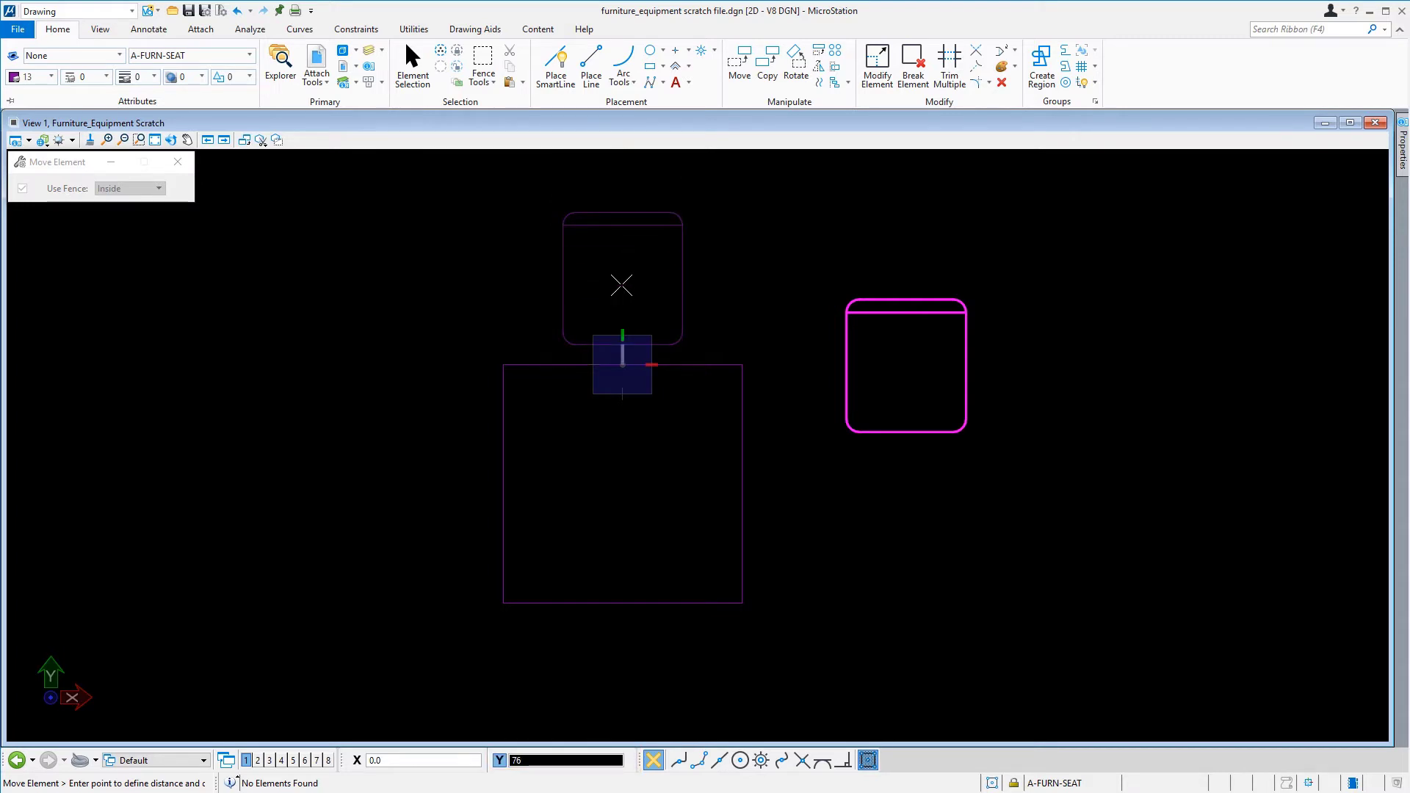
click(621, 285)
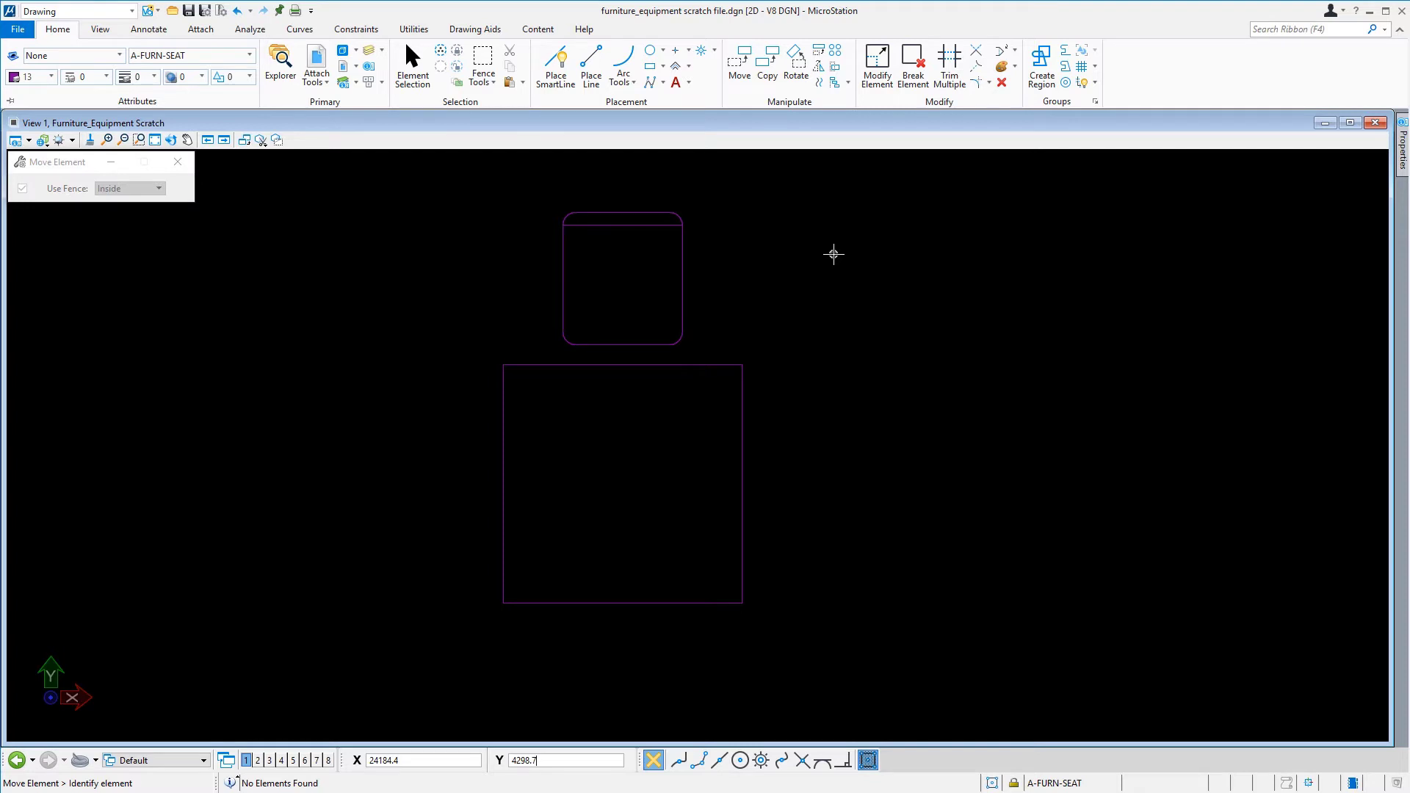
Step: Set up the Rotate tool with the Active Angle method, an angle of 90° and 3 copies
middle_drag(833, 254, 903, 264)
scroll(901, 267, down, 1)
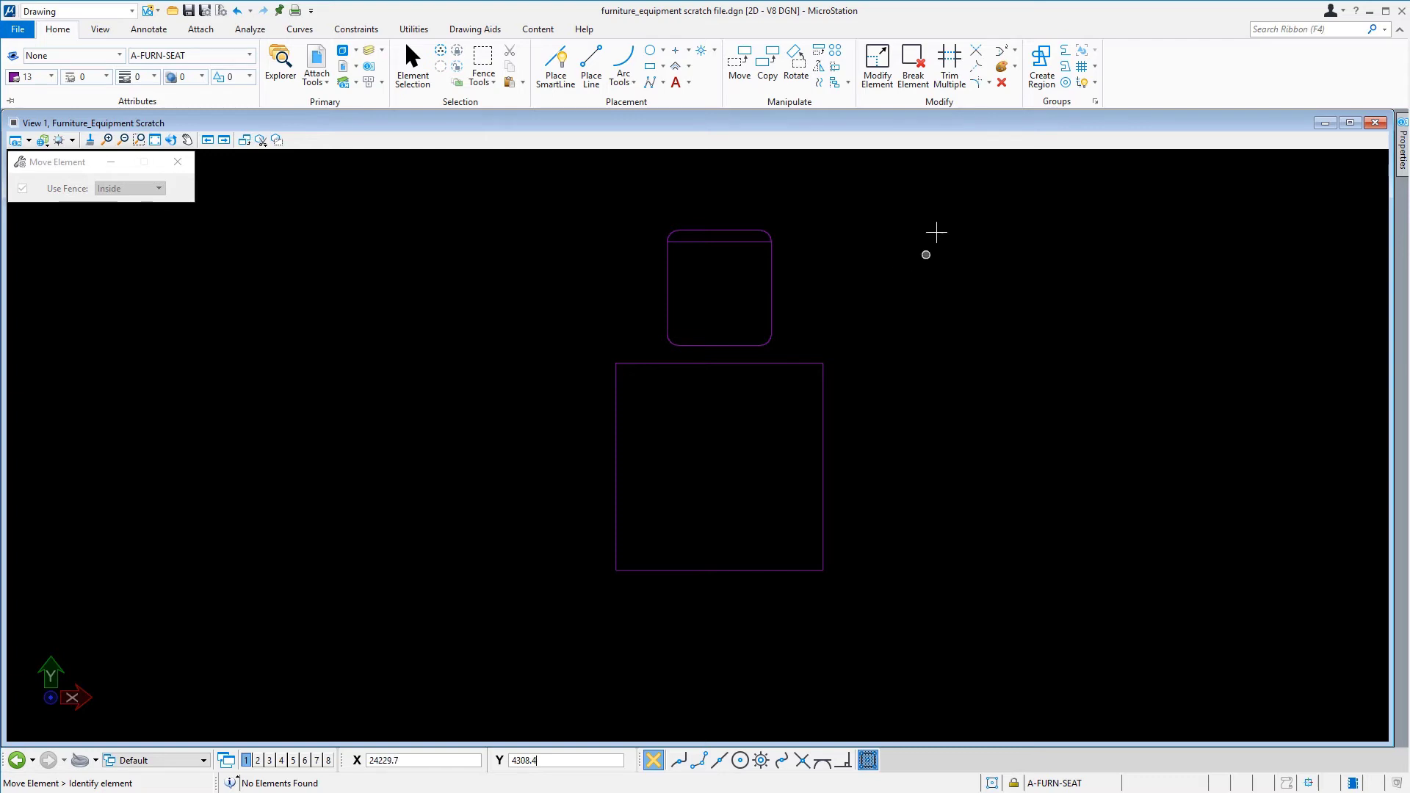
click(801, 70)
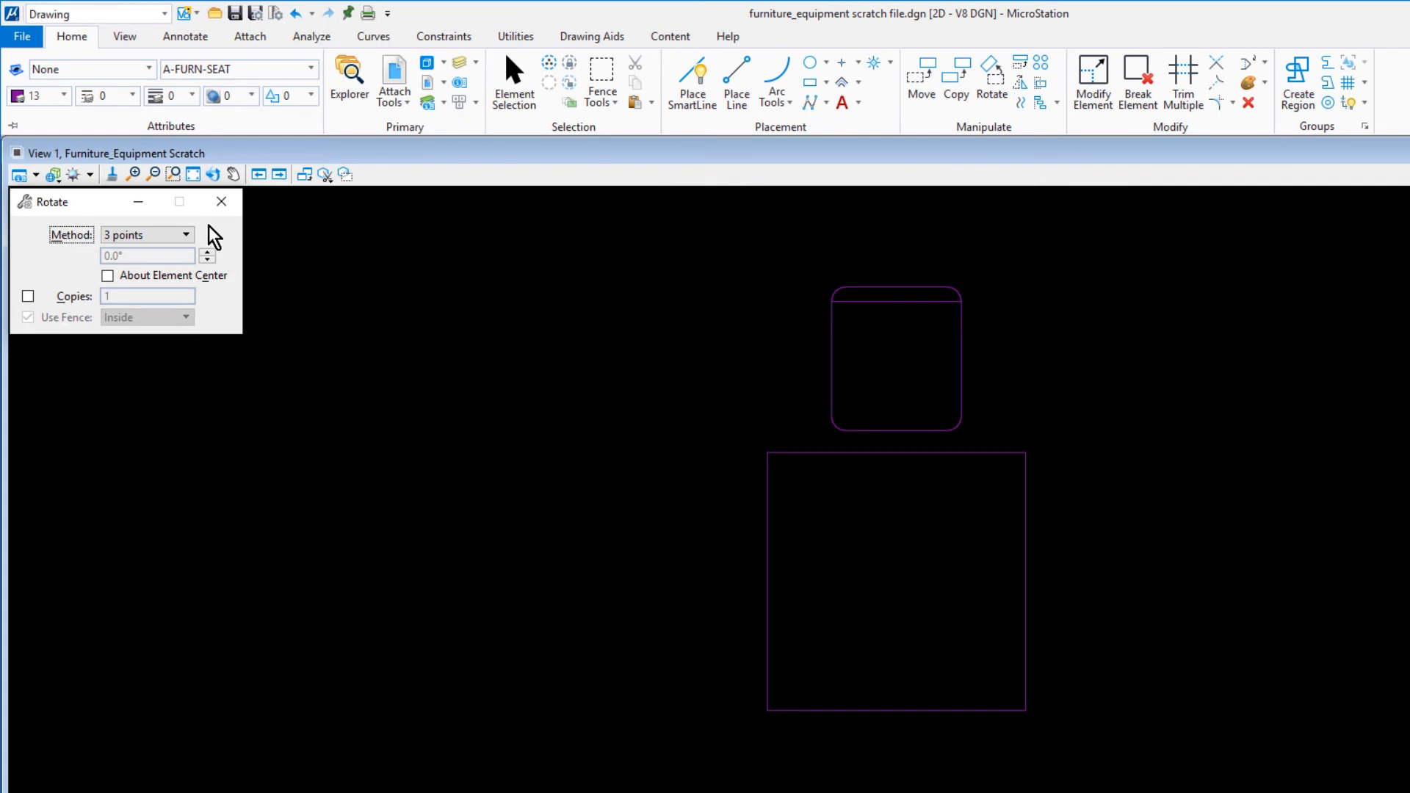
click(182, 235)
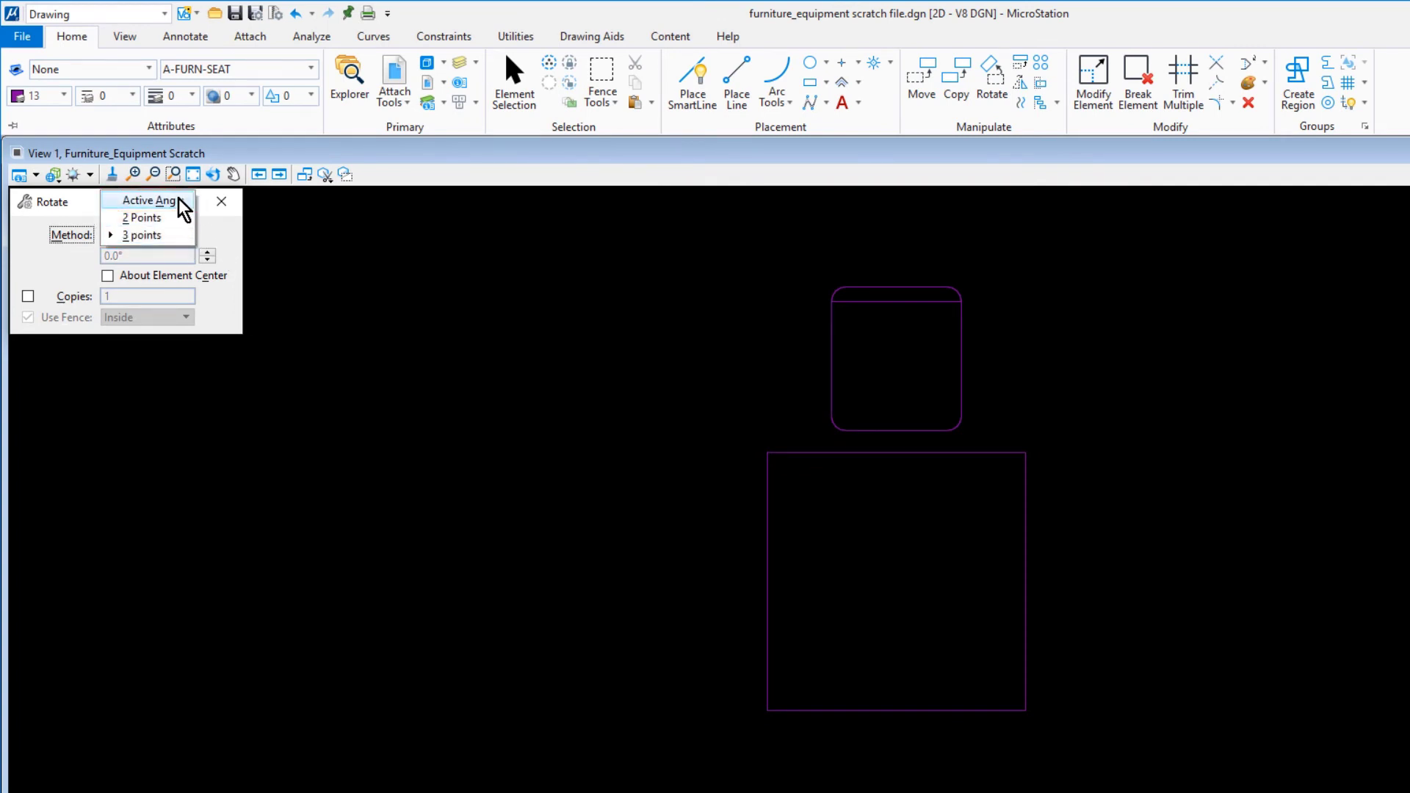
click(179, 208)
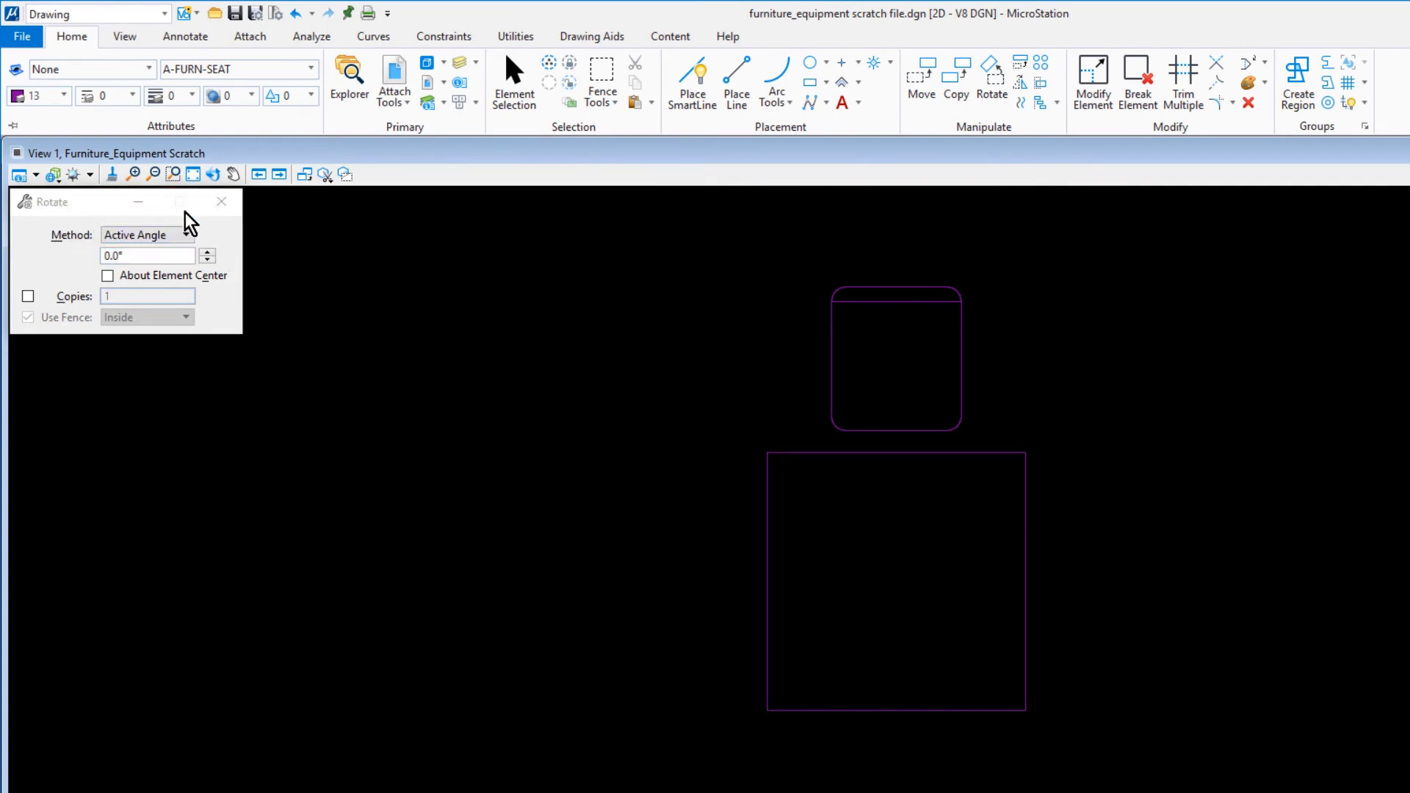
double_click(156, 255)
text(90)
key(Return)
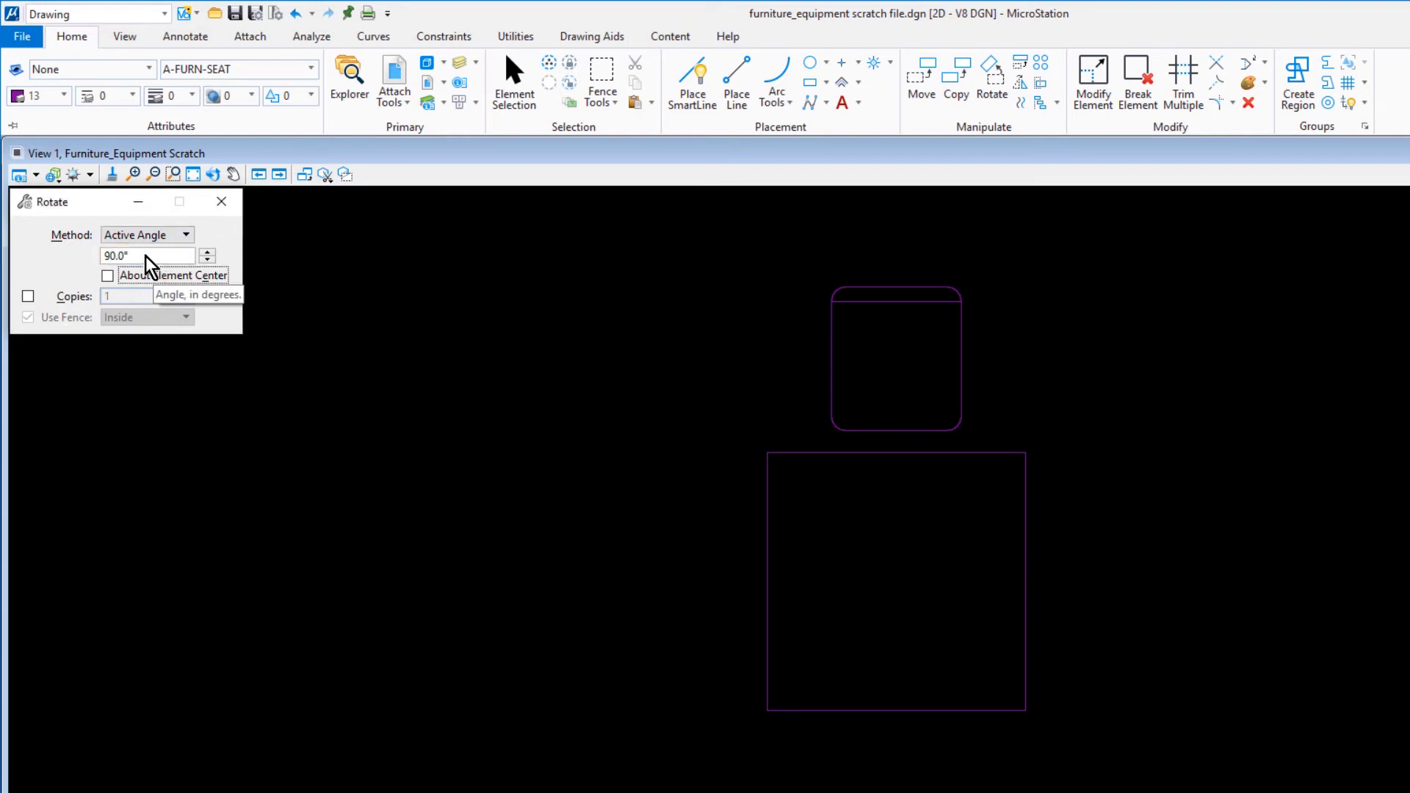
click(28, 296)
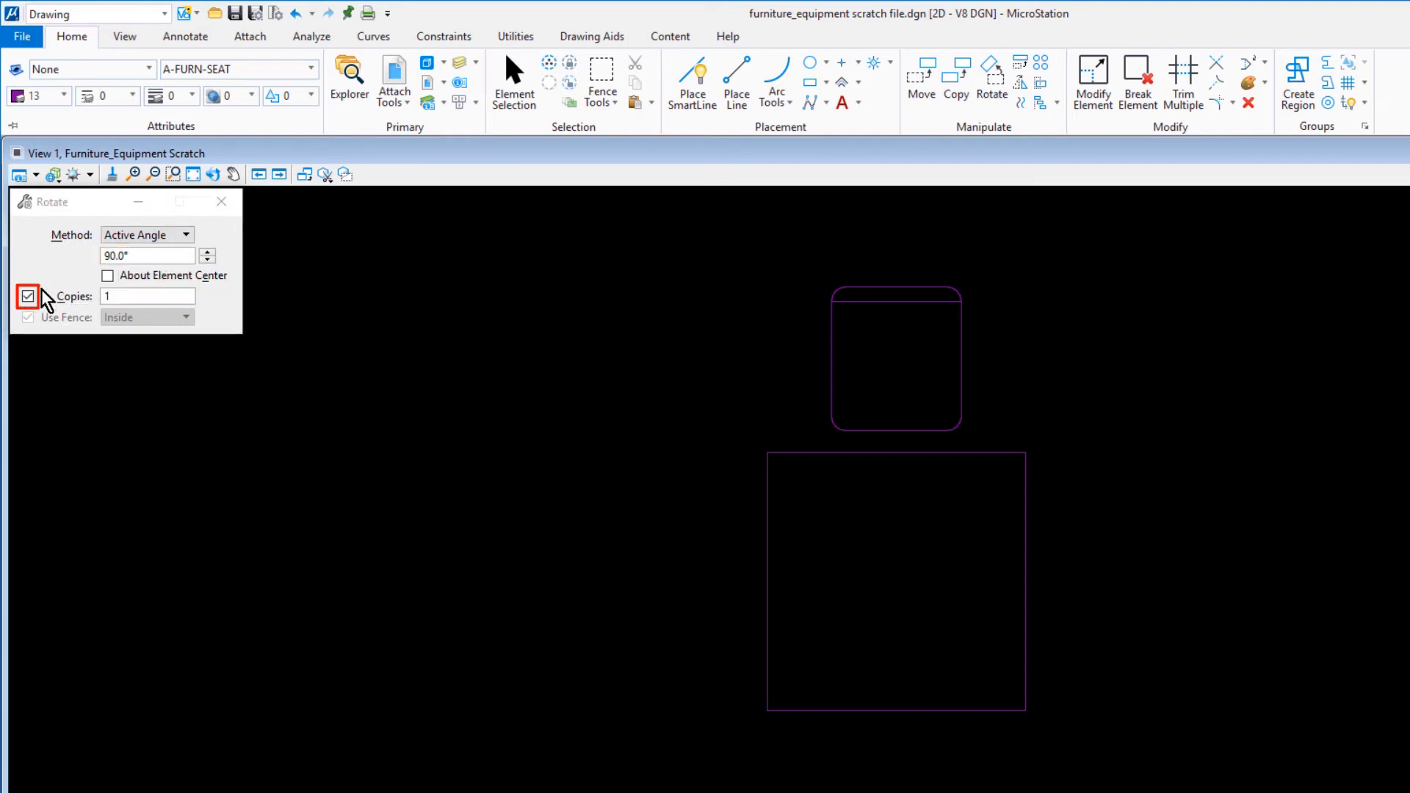
double_click(123, 299)
text(3)
key(Tab)
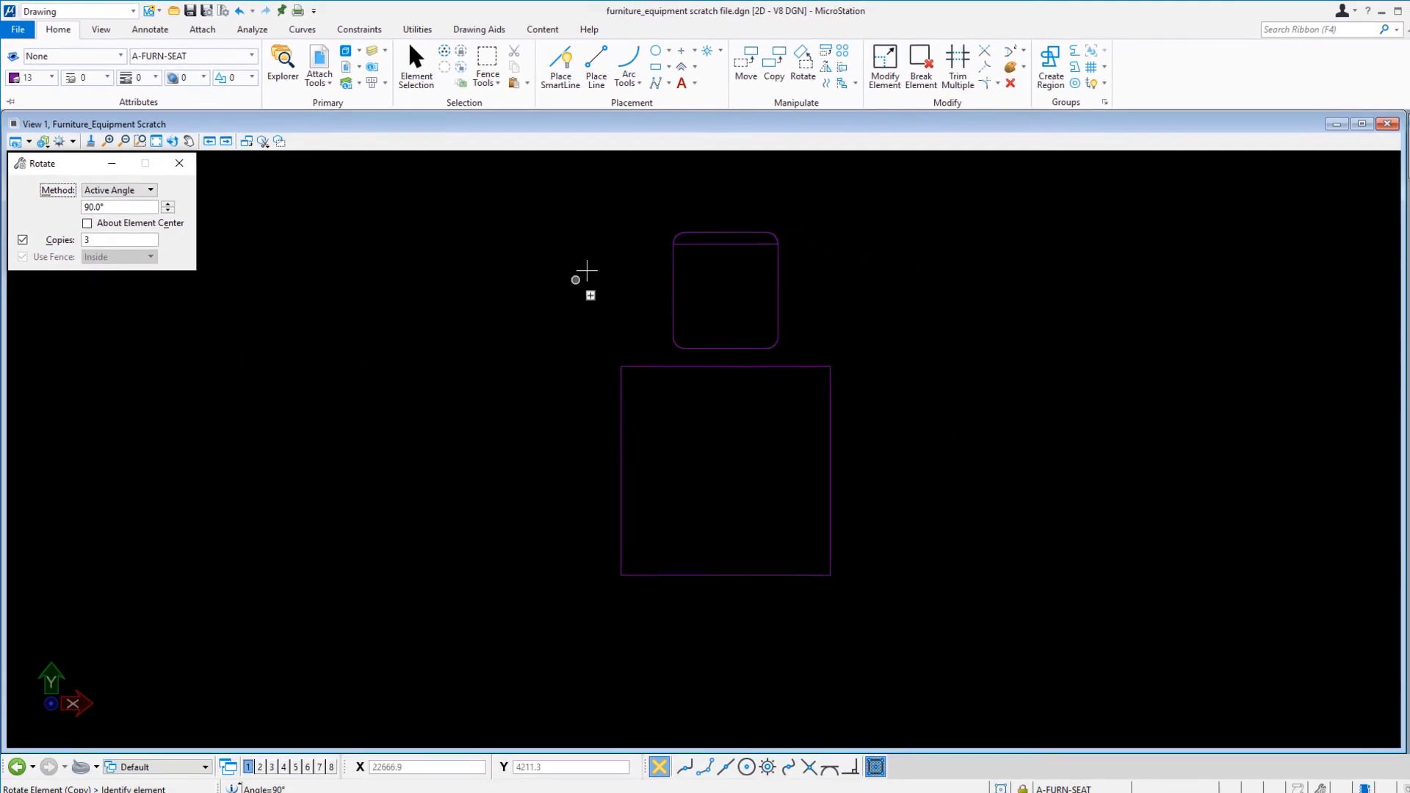
Step: Rotate-copy the whole rounded seat around the center of the large square so each side of the table gets a seat
drag(611, 210, 823, 354)
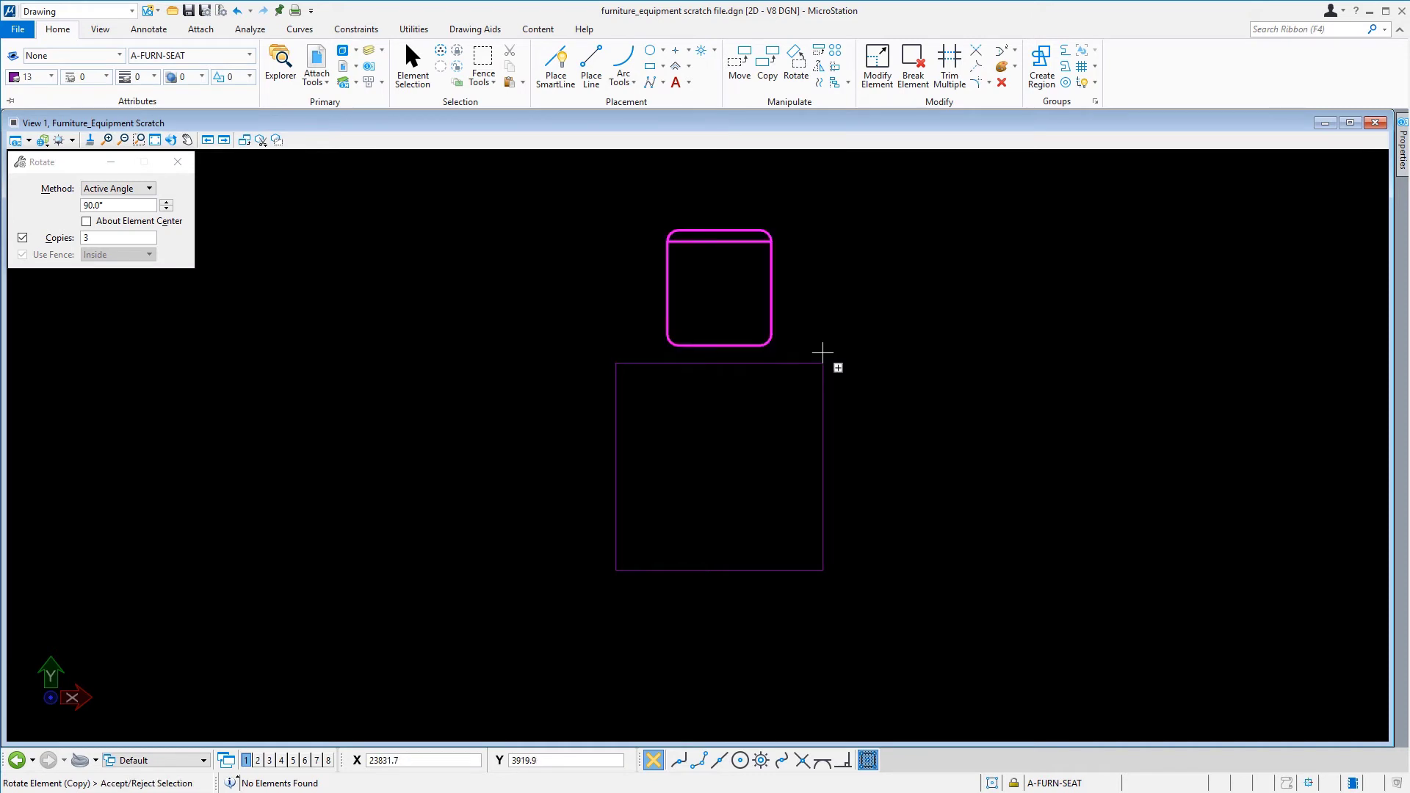
key(c)
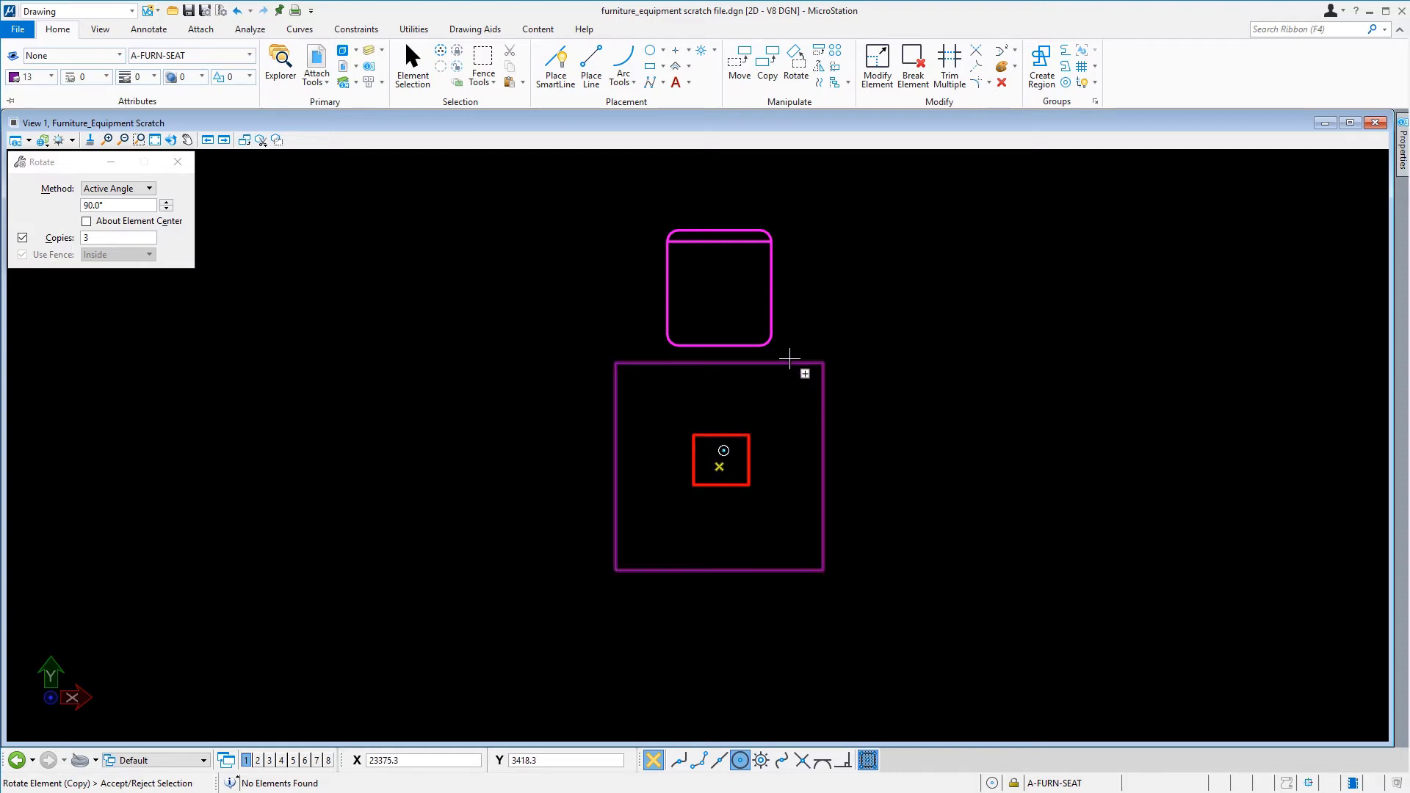
click(789, 359)
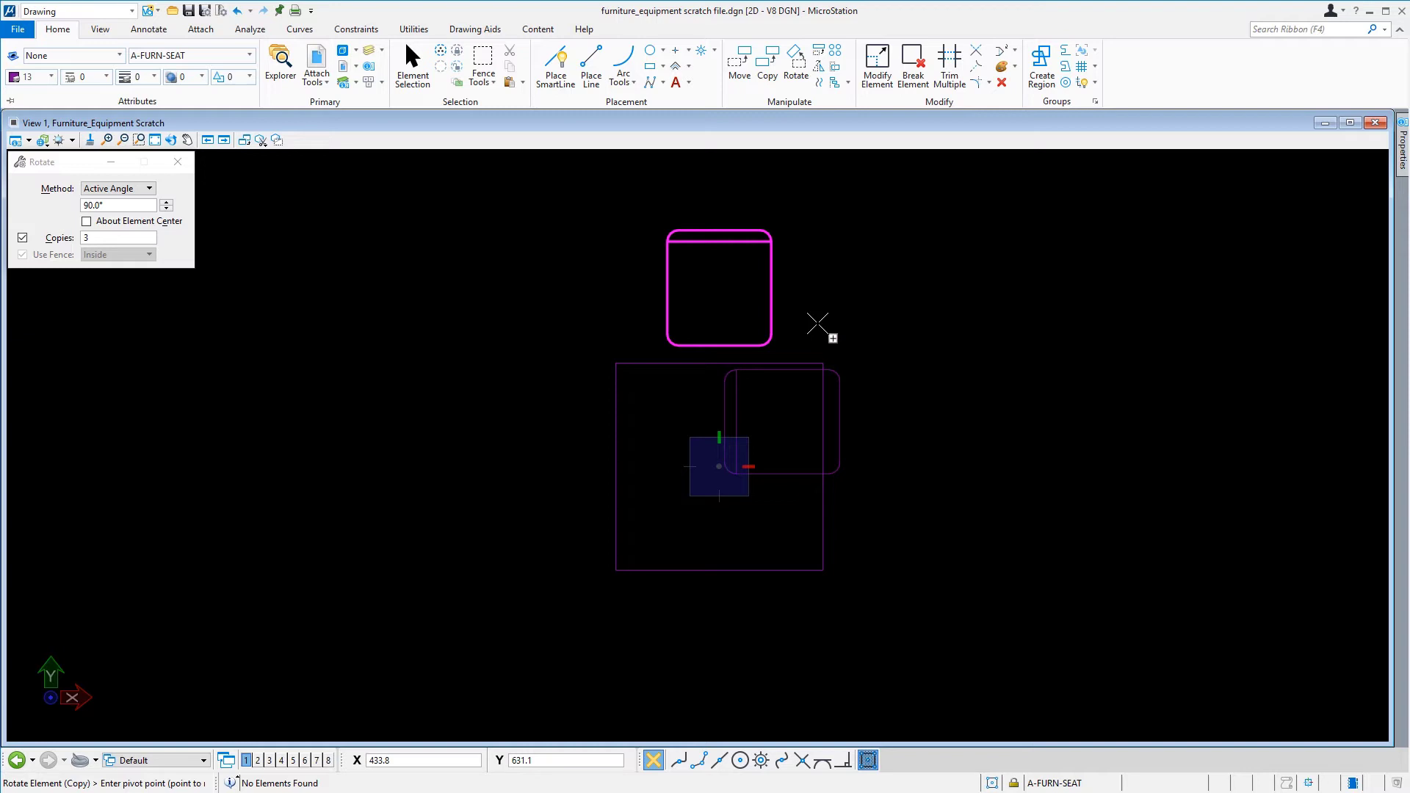
key(c)
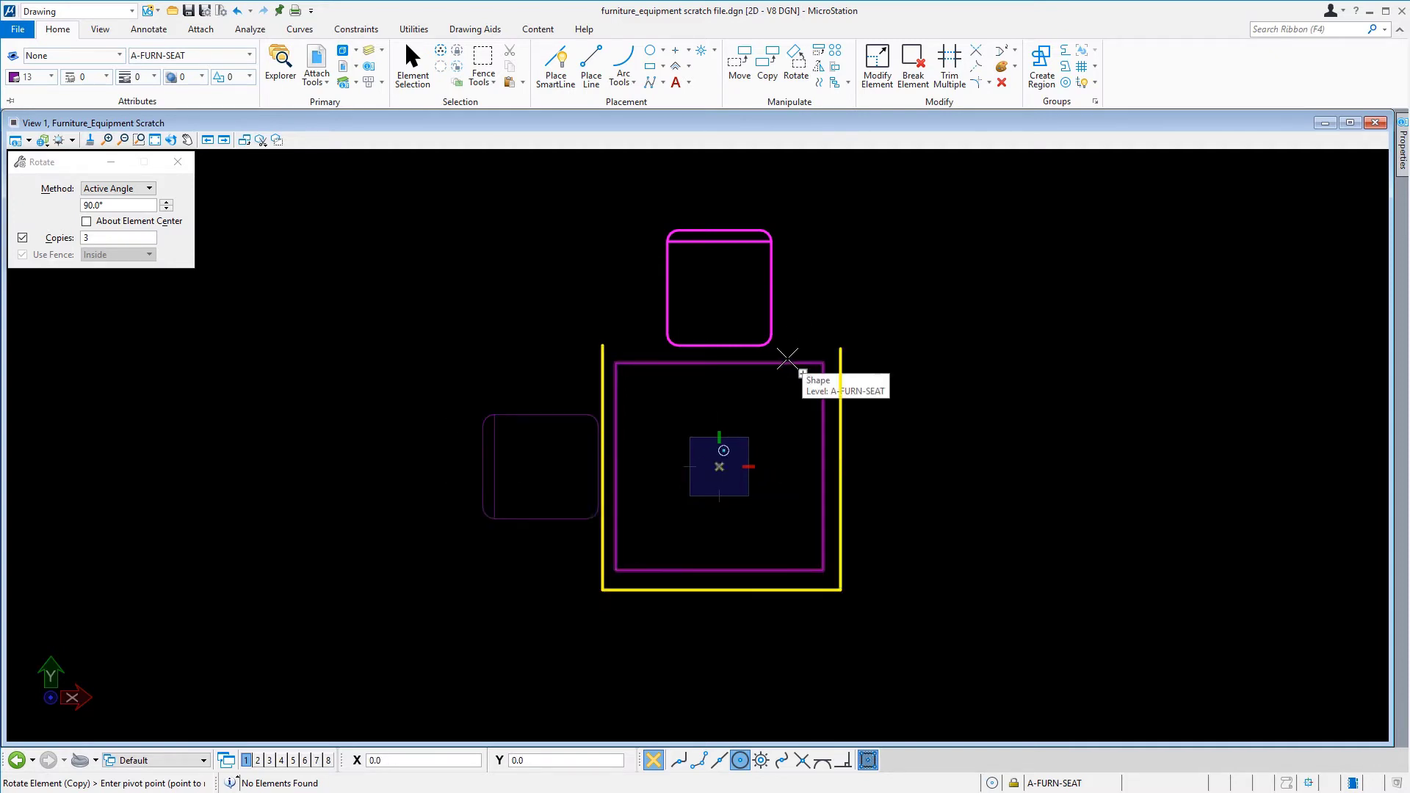
click(787, 359)
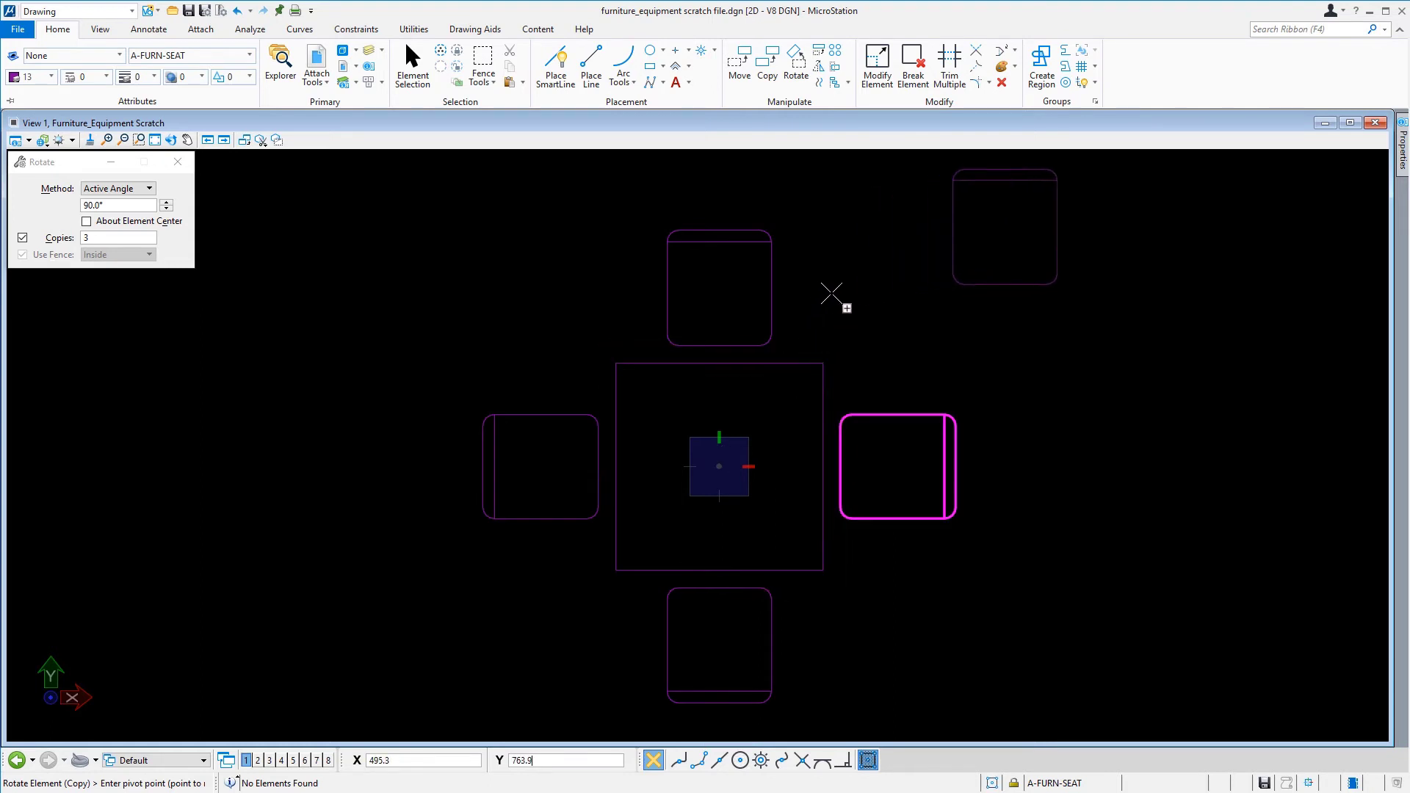
right_click(834, 294)
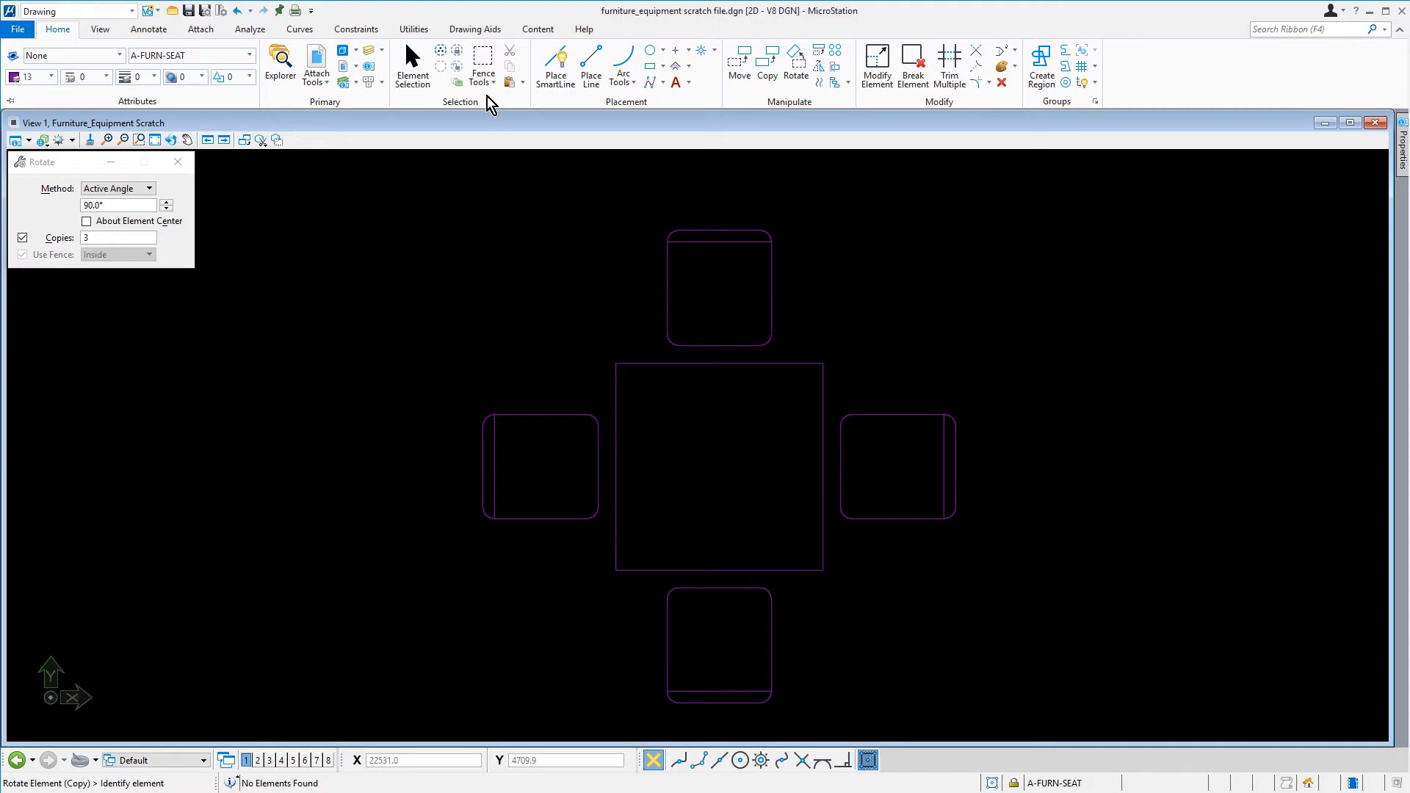
Step: Place a block fence in Inside mode around the table and all four seats
click(483, 64)
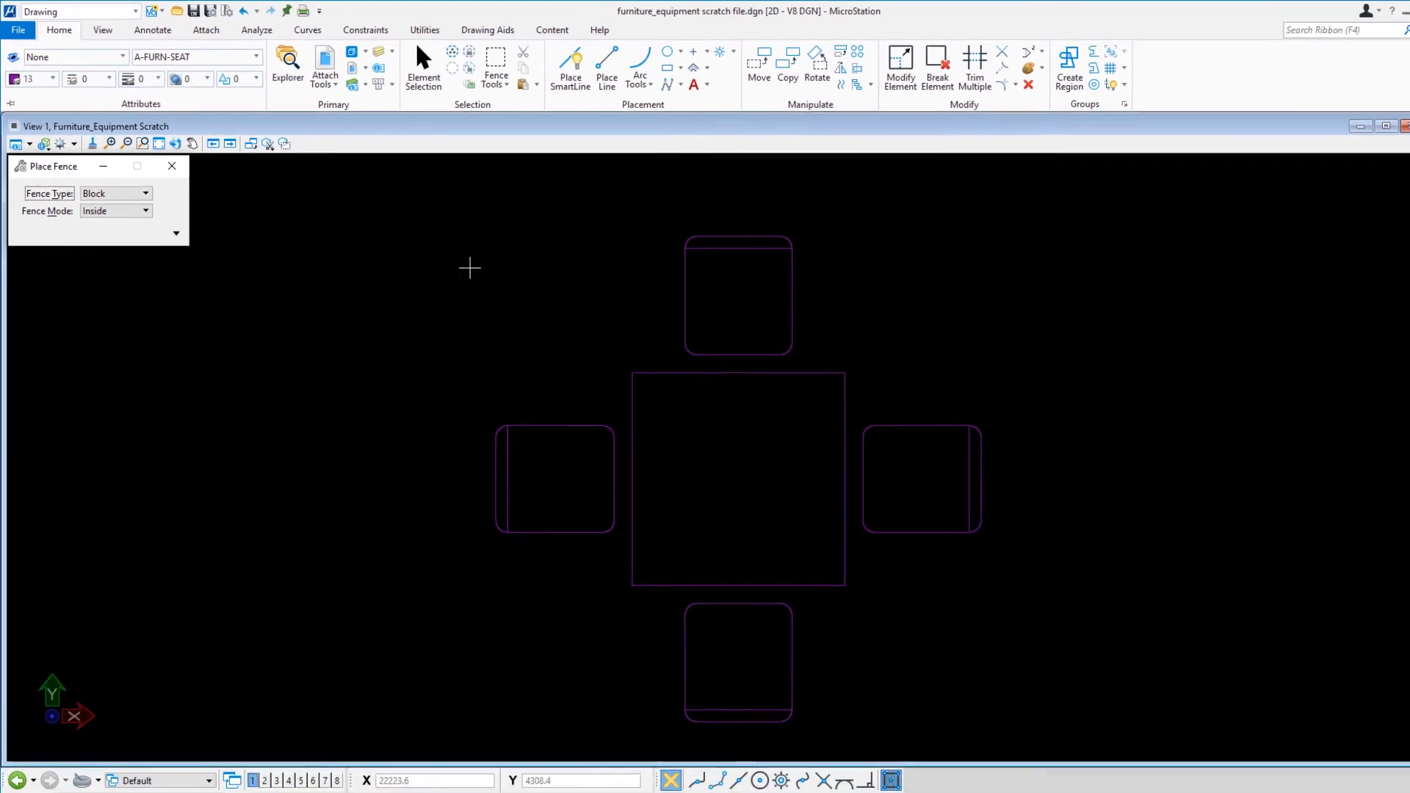
click(446, 231)
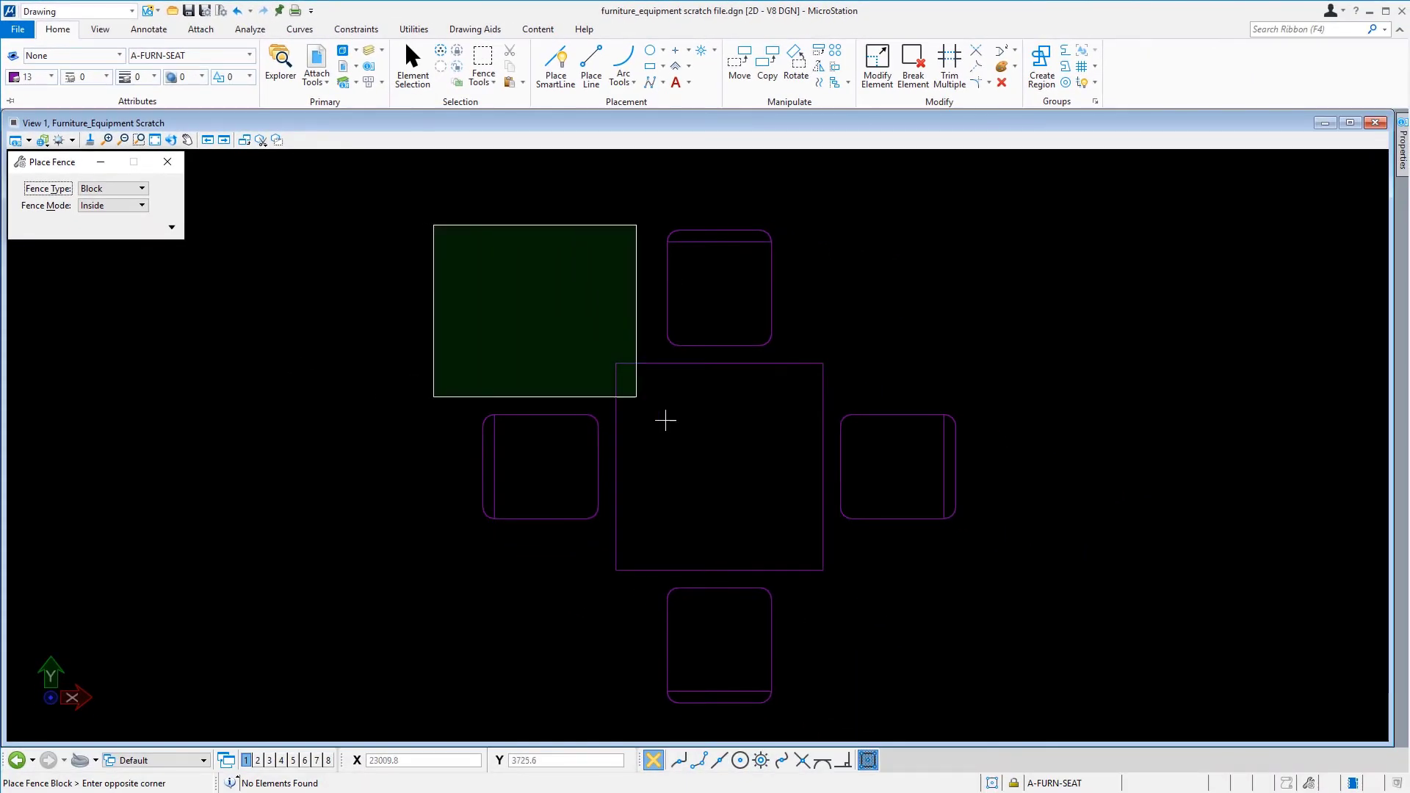
click(1018, 713)
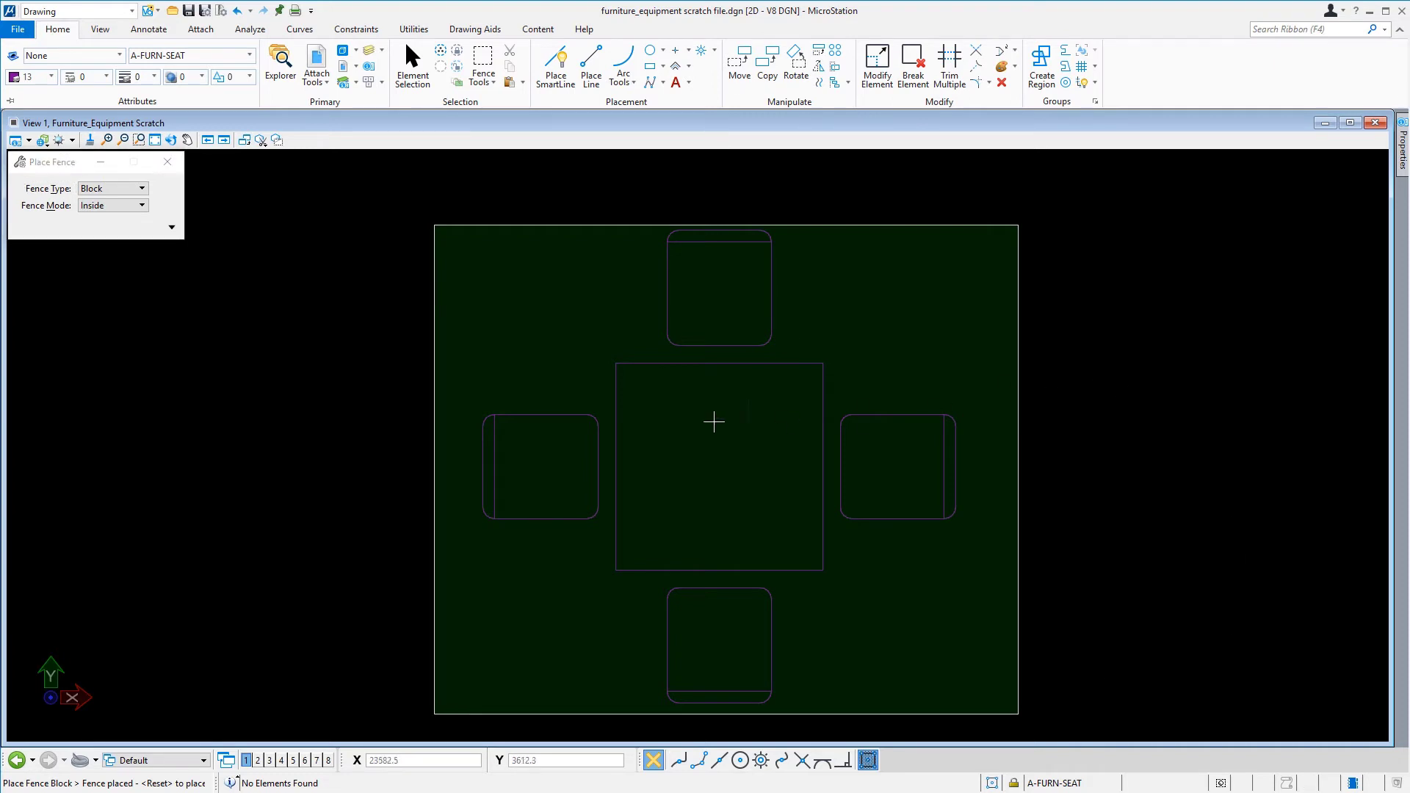
Step: Define the cell origin at the center of the square table
click(155, 34)
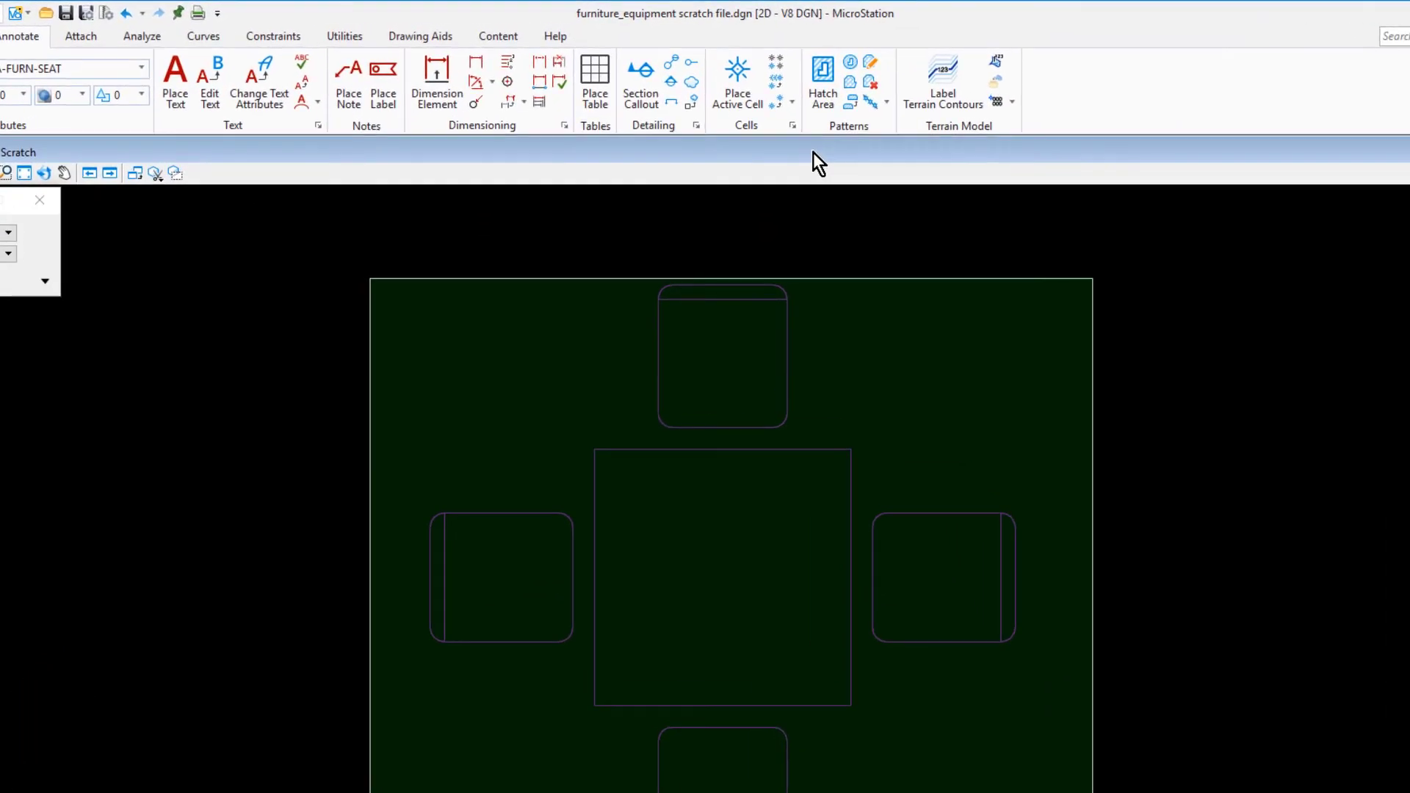
click(793, 102)
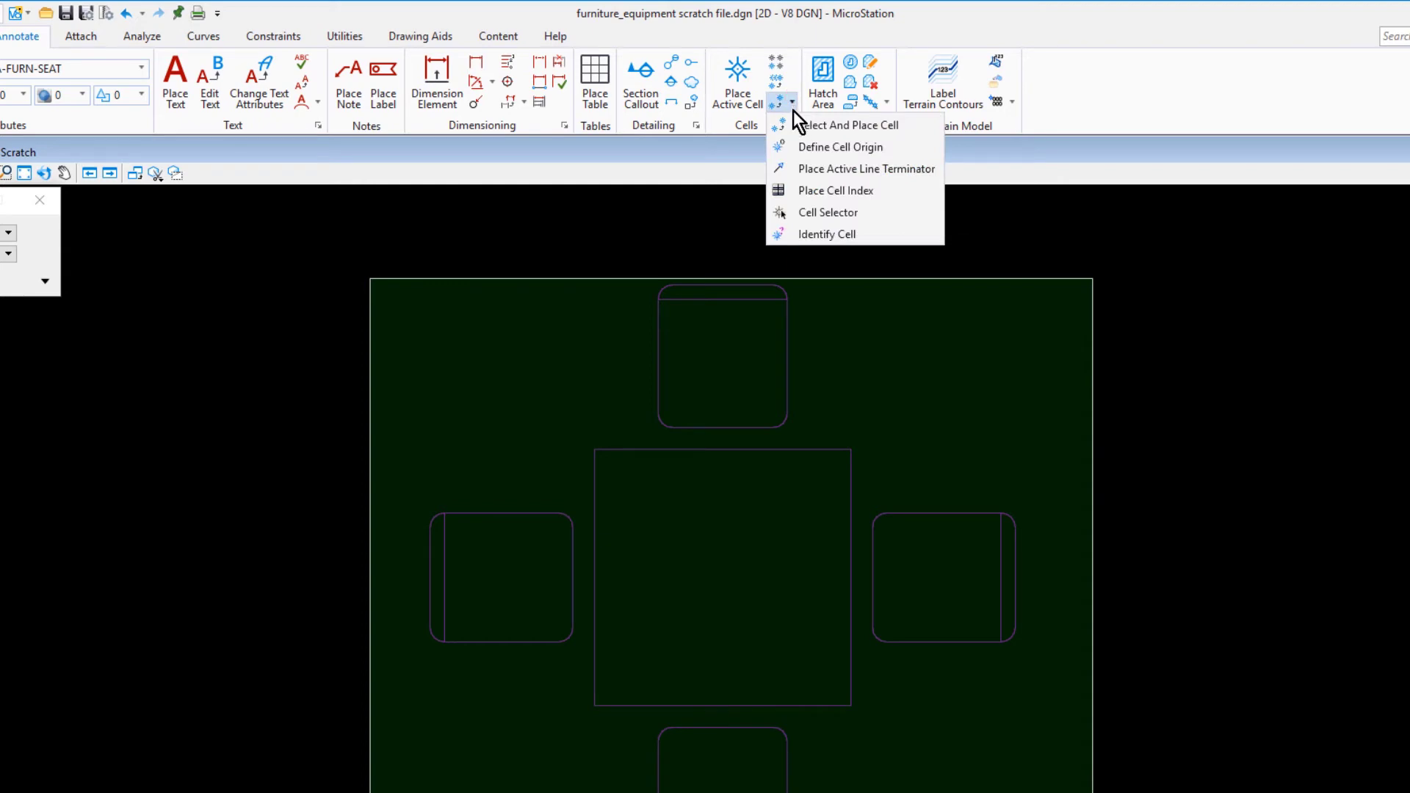
click(891, 147)
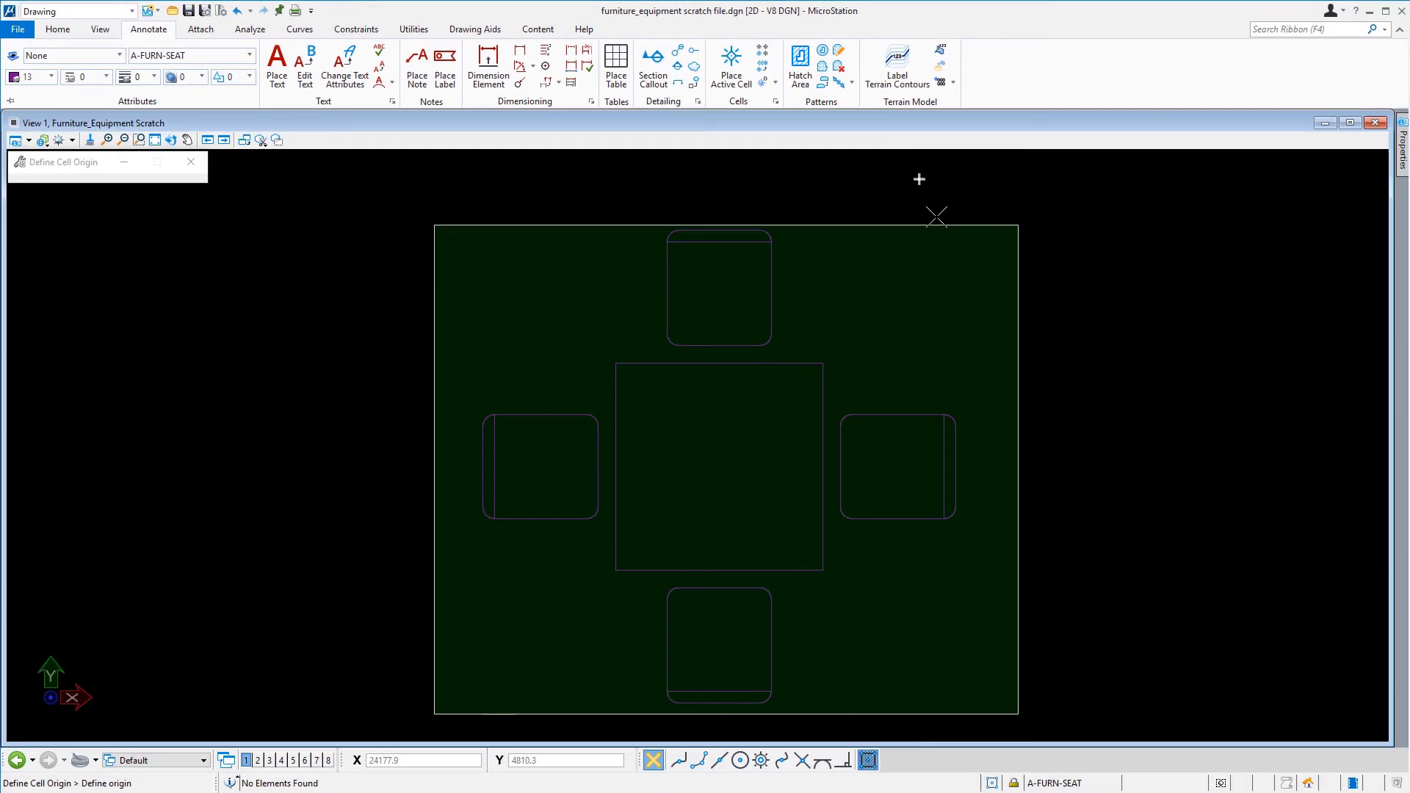
key(c)
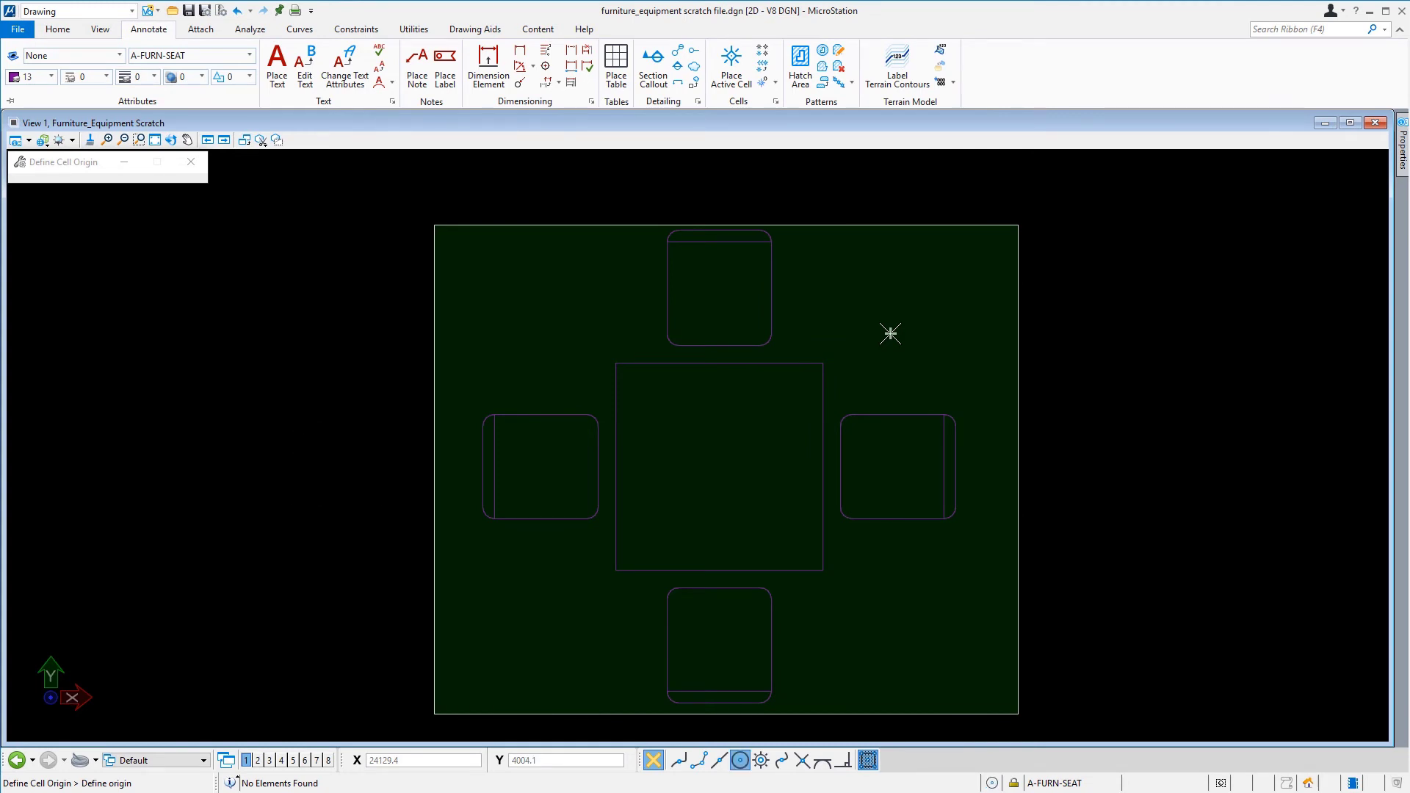
click(793, 361)
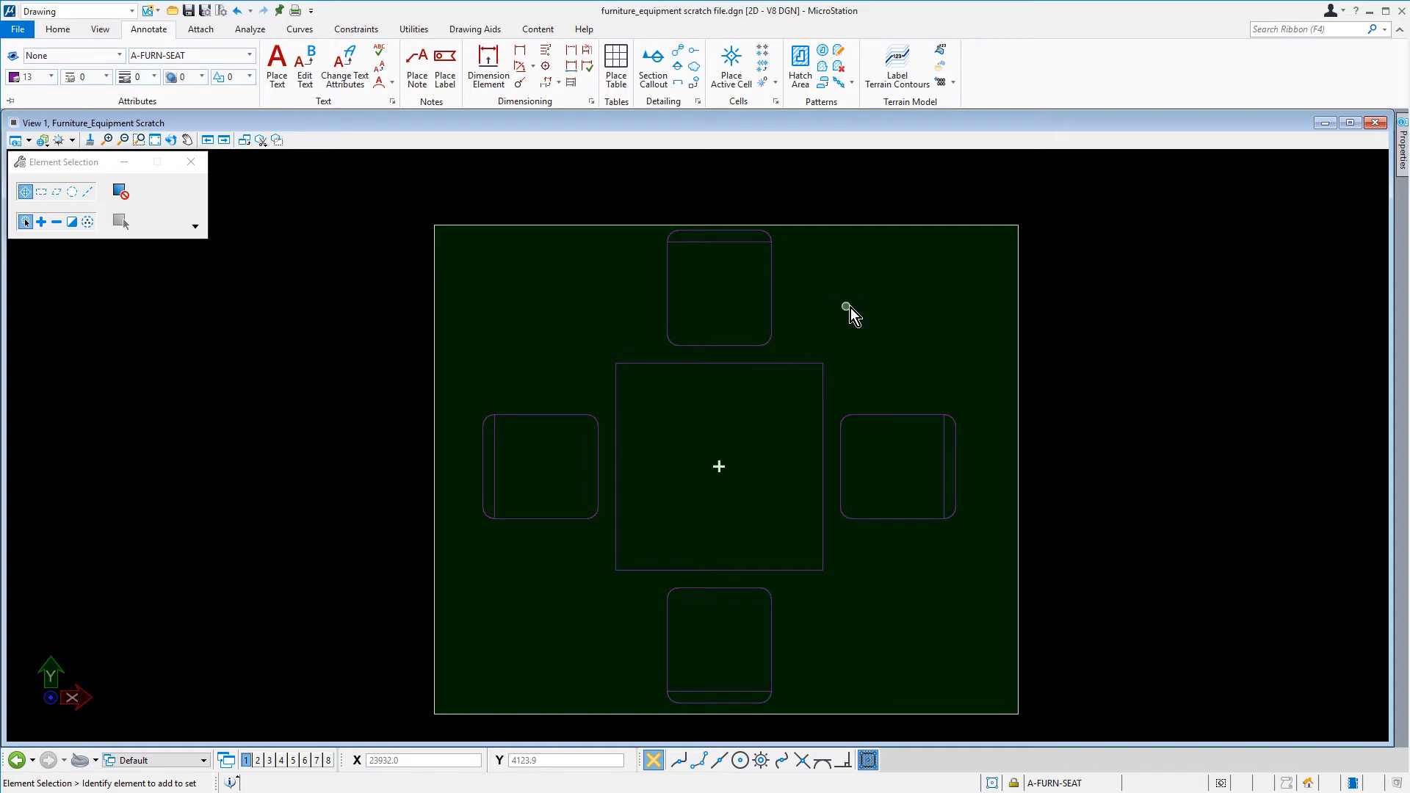
Step: Open the cell library and attach the file Bldg_Furniture.cel
click(775, 102)
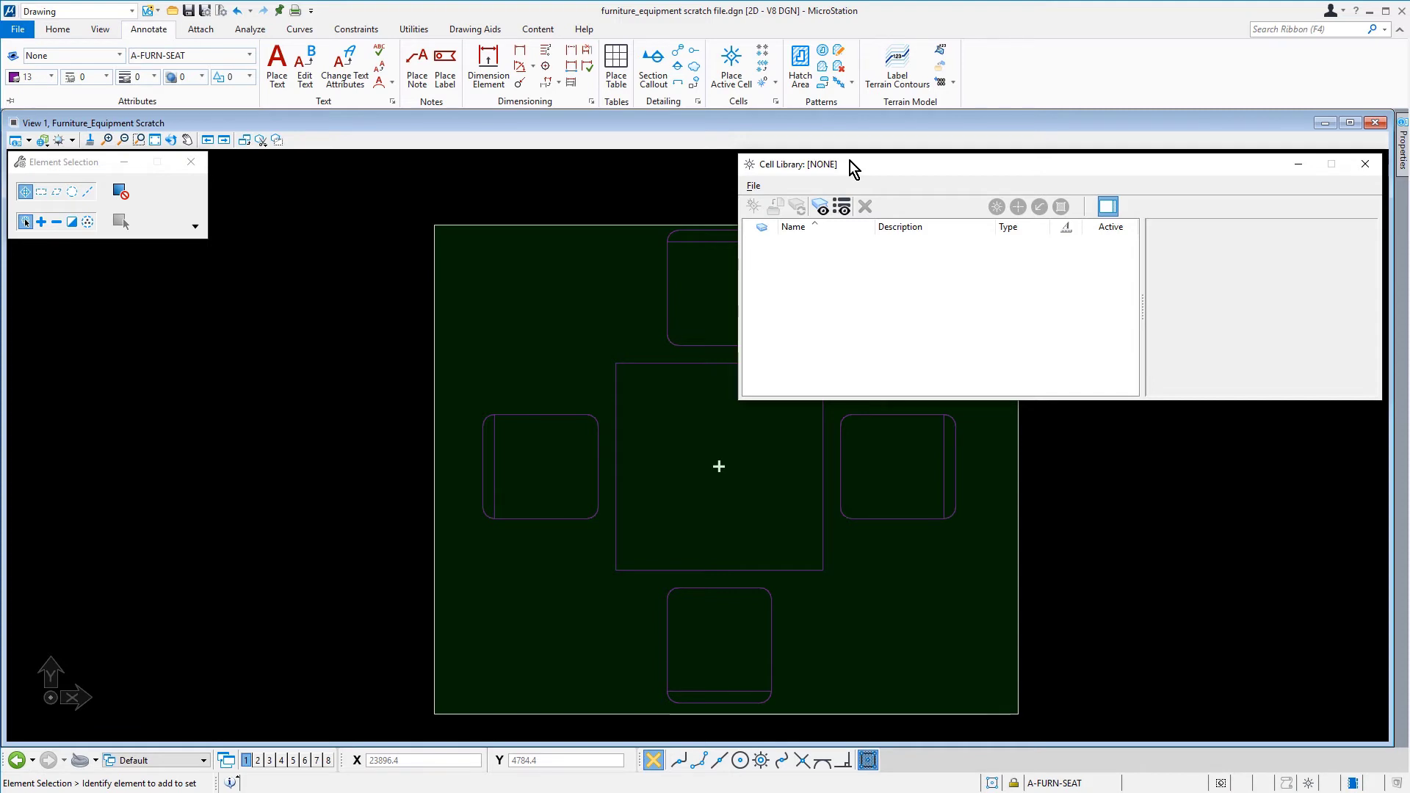
click(759, 188)
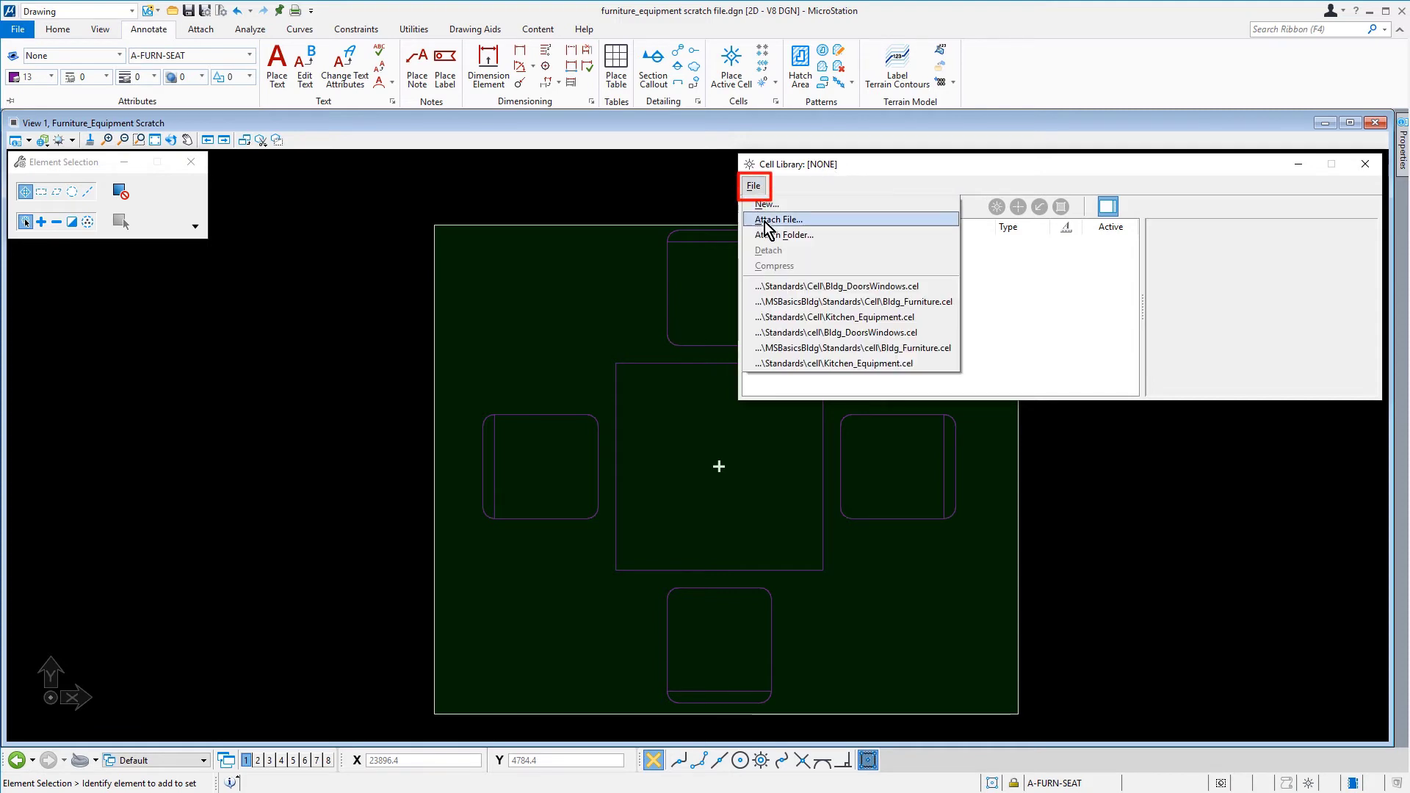
click(818, 217)
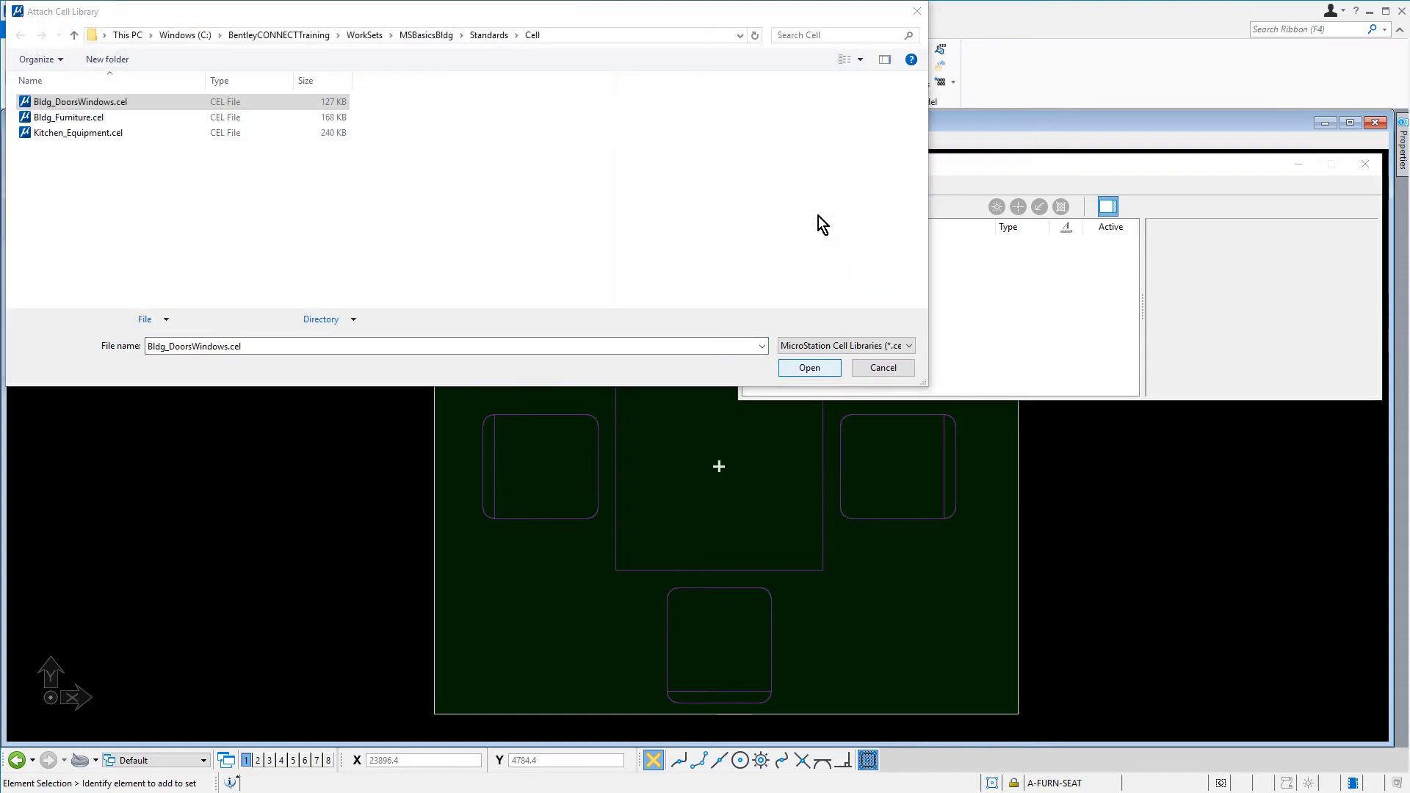
click(129, 117)
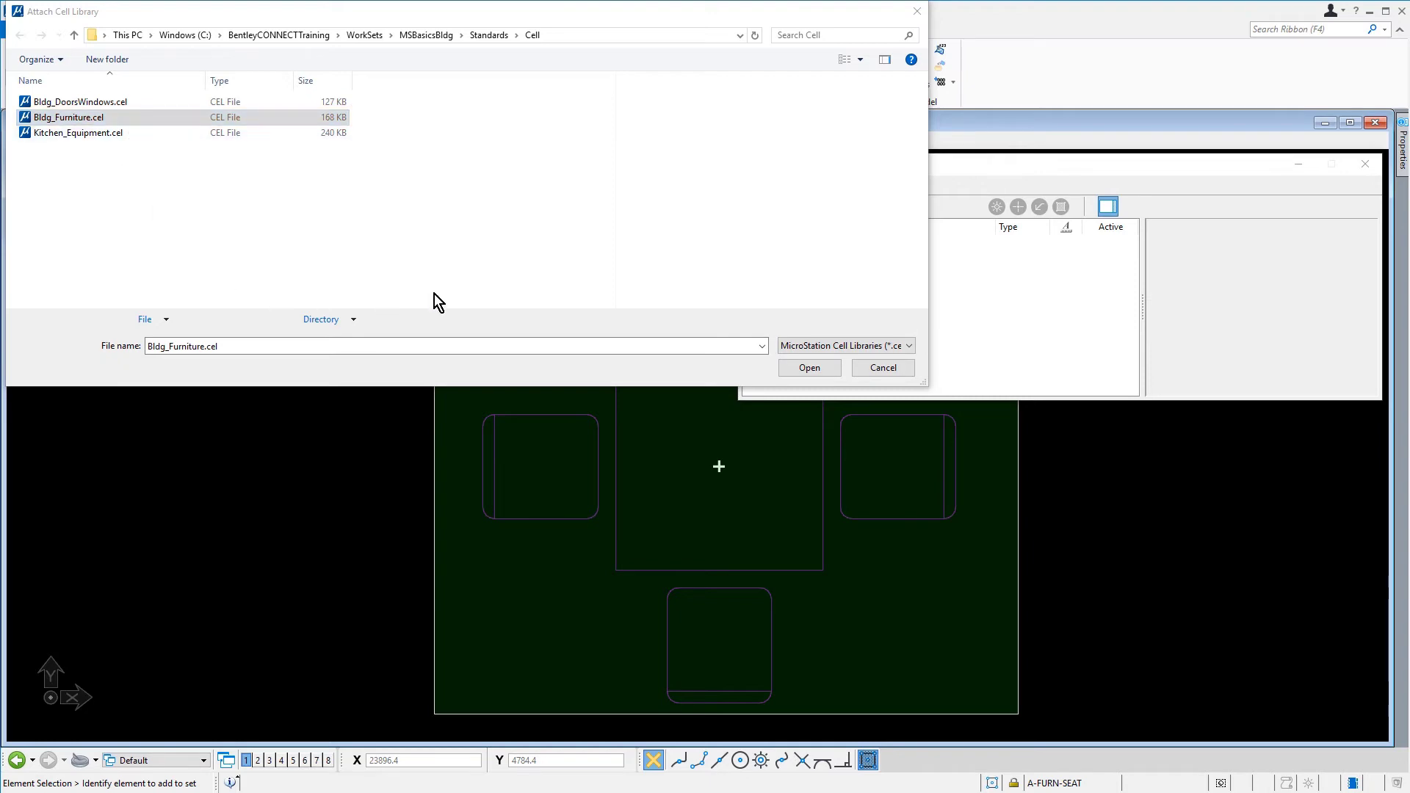
click(790, 367)
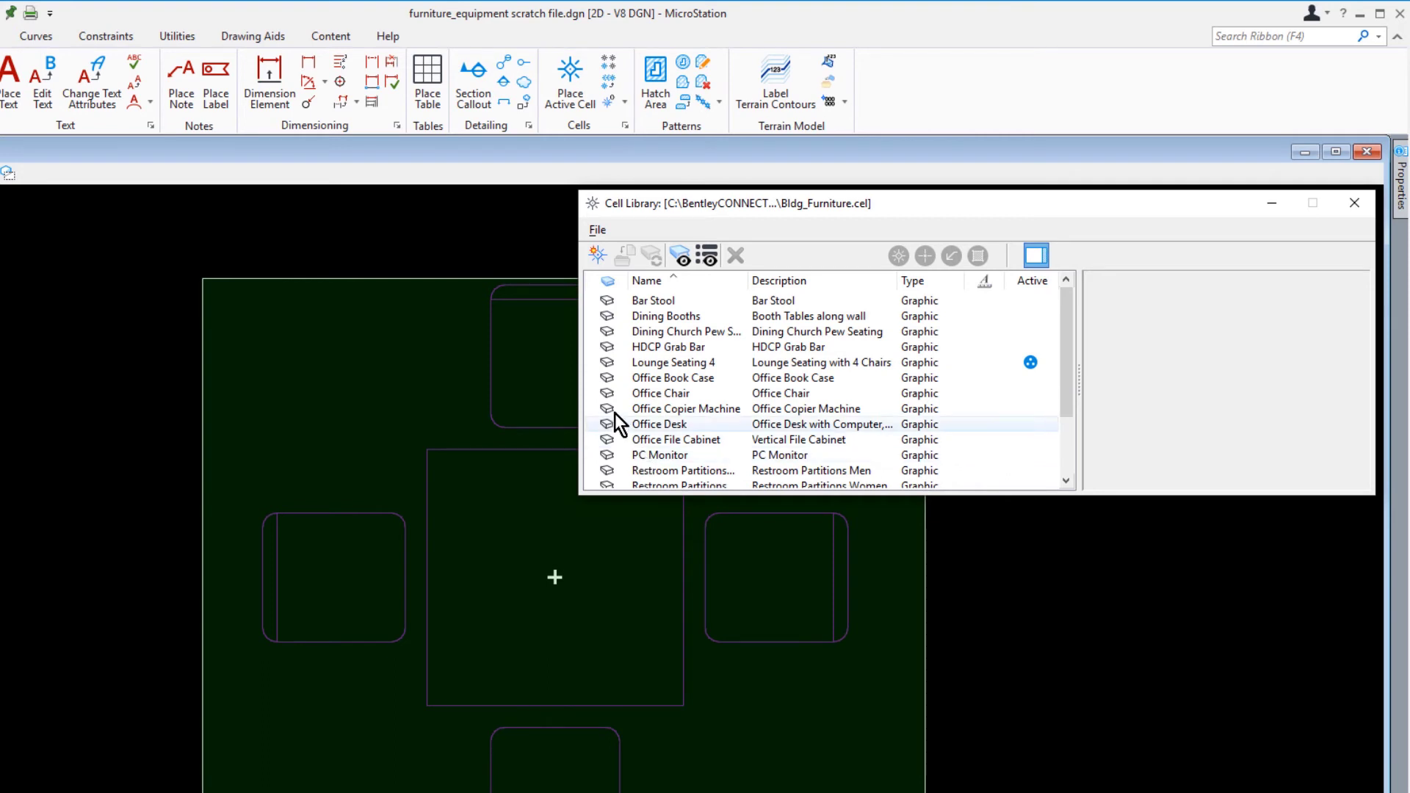
Step: Create a Graphic cell named "Dining Table 4" with the description "Dining Table with 4 Chairs" from the fenced elements
click(596, 256)
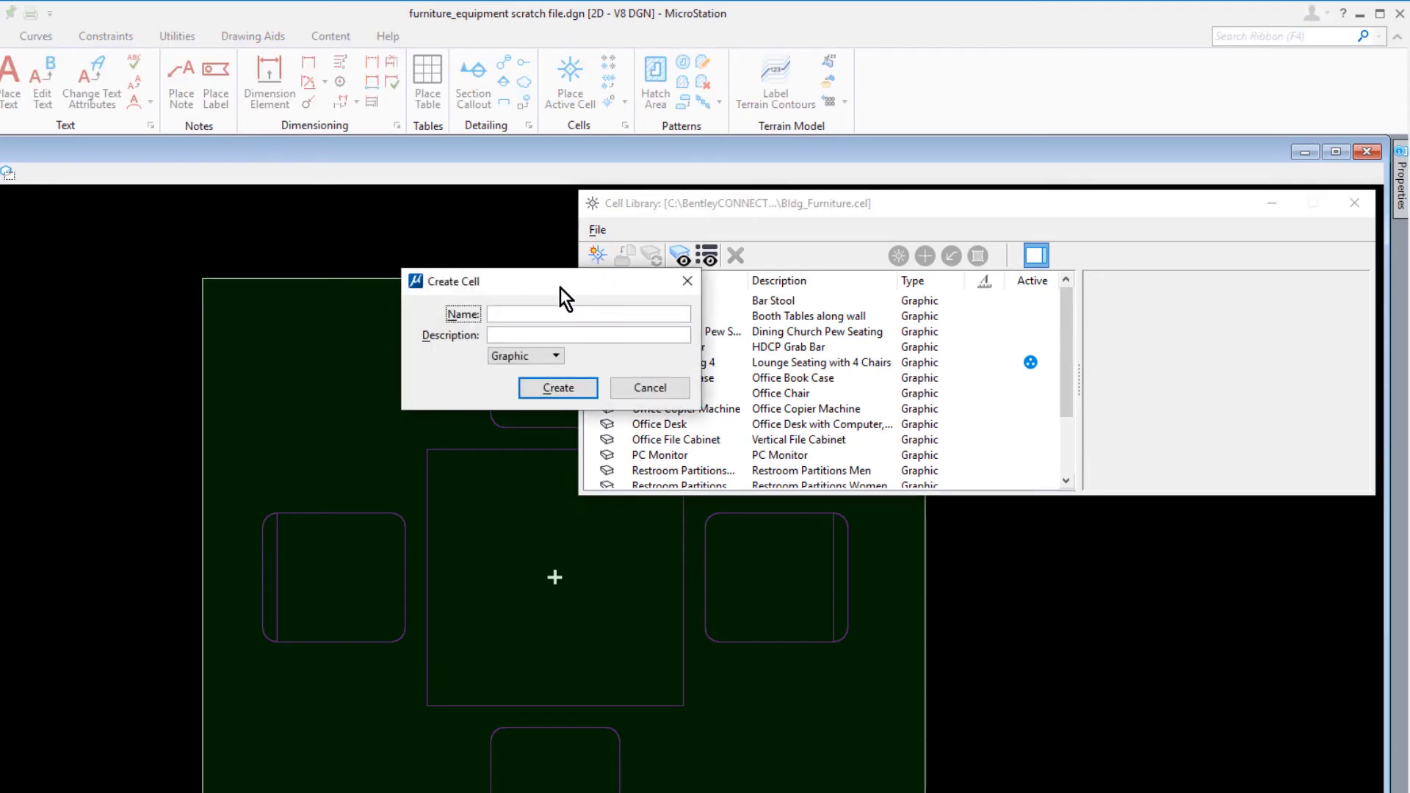
text(Dining Table 4)
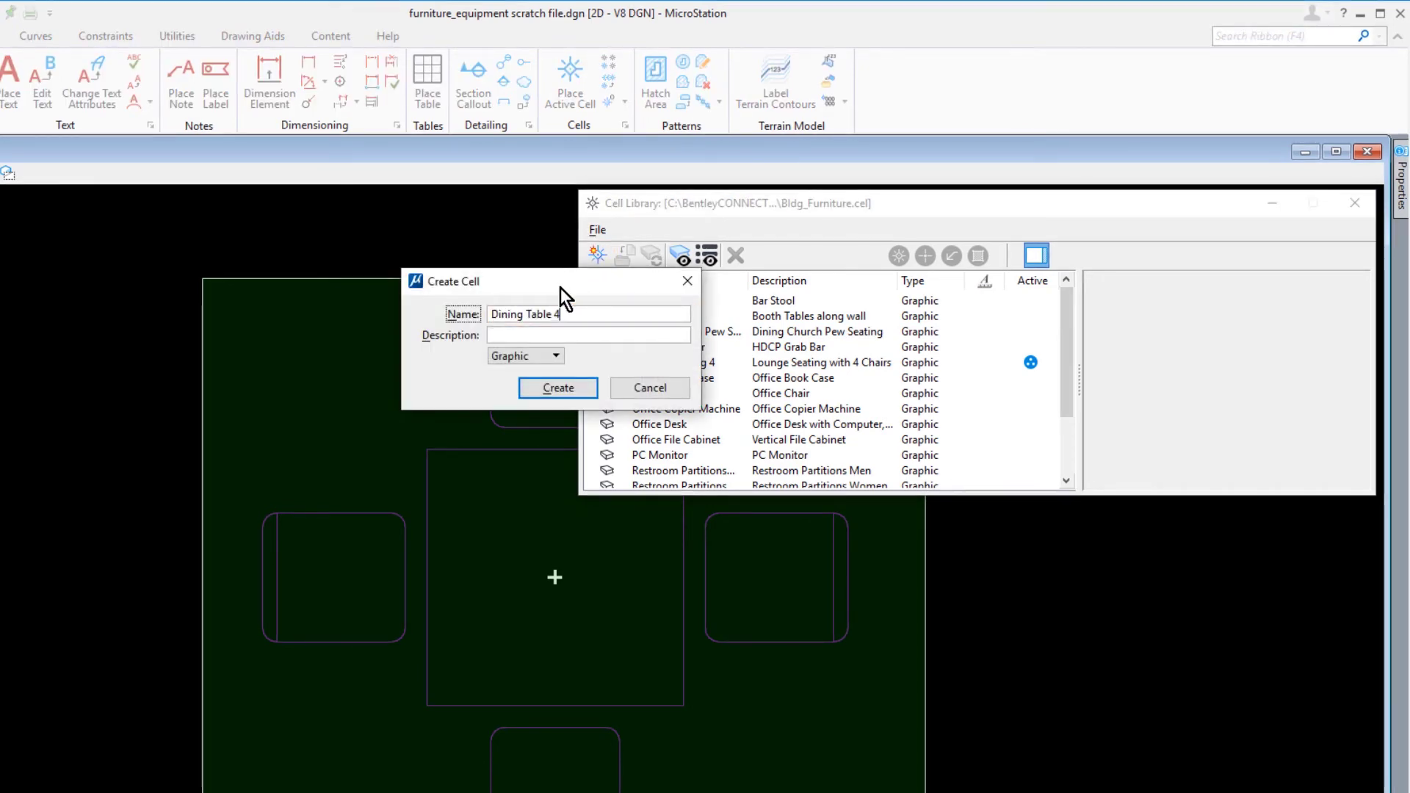
key(Tab)
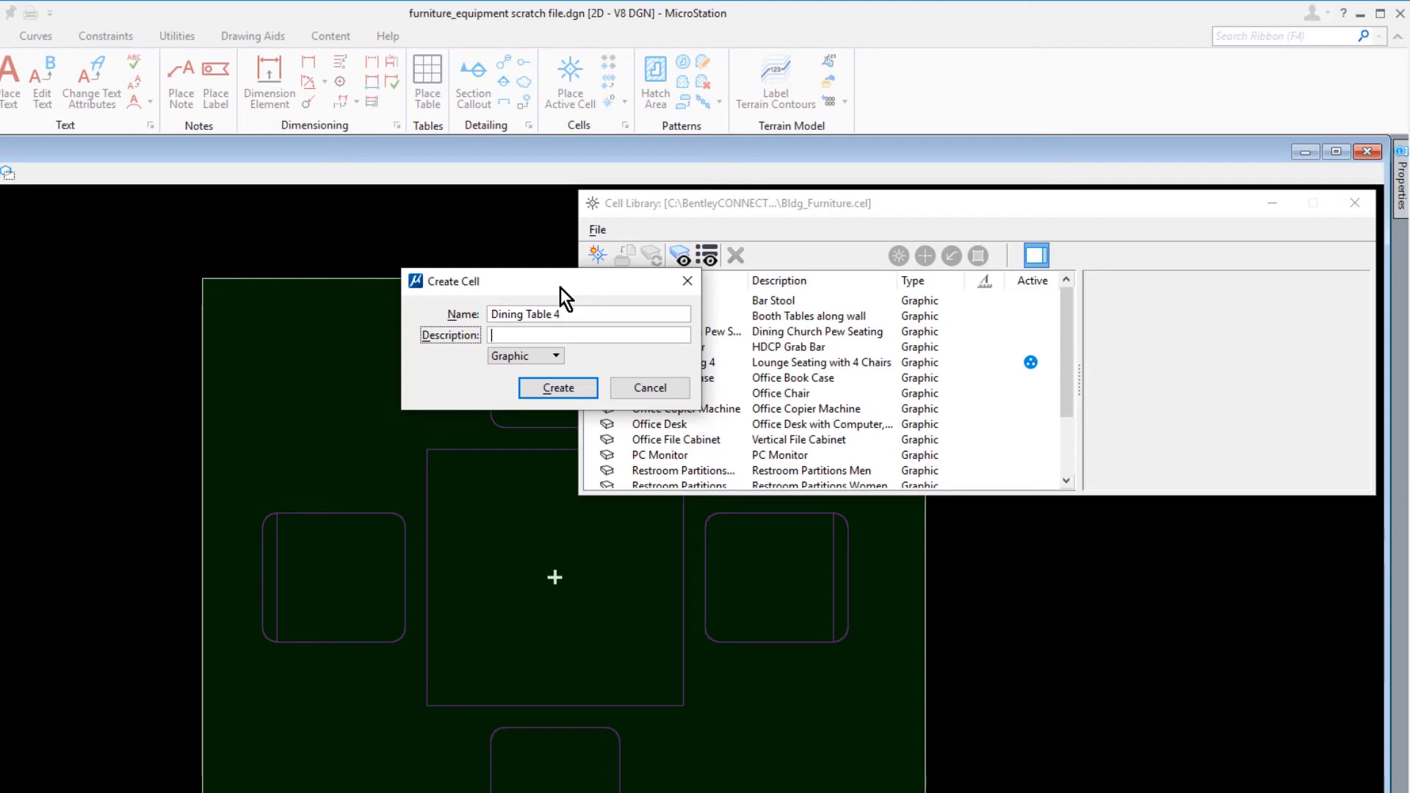
text(Dining)
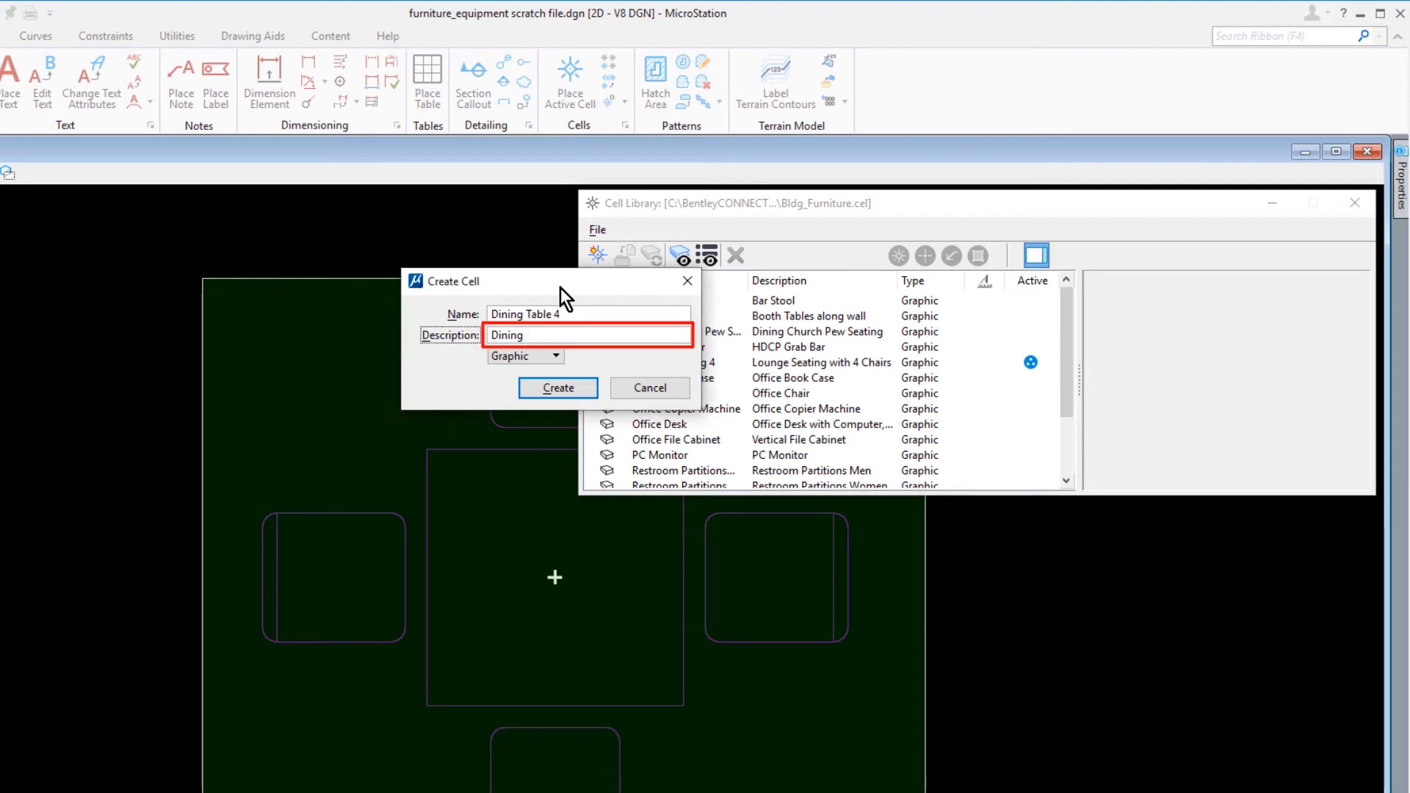
text( Table with 4 Chairs)
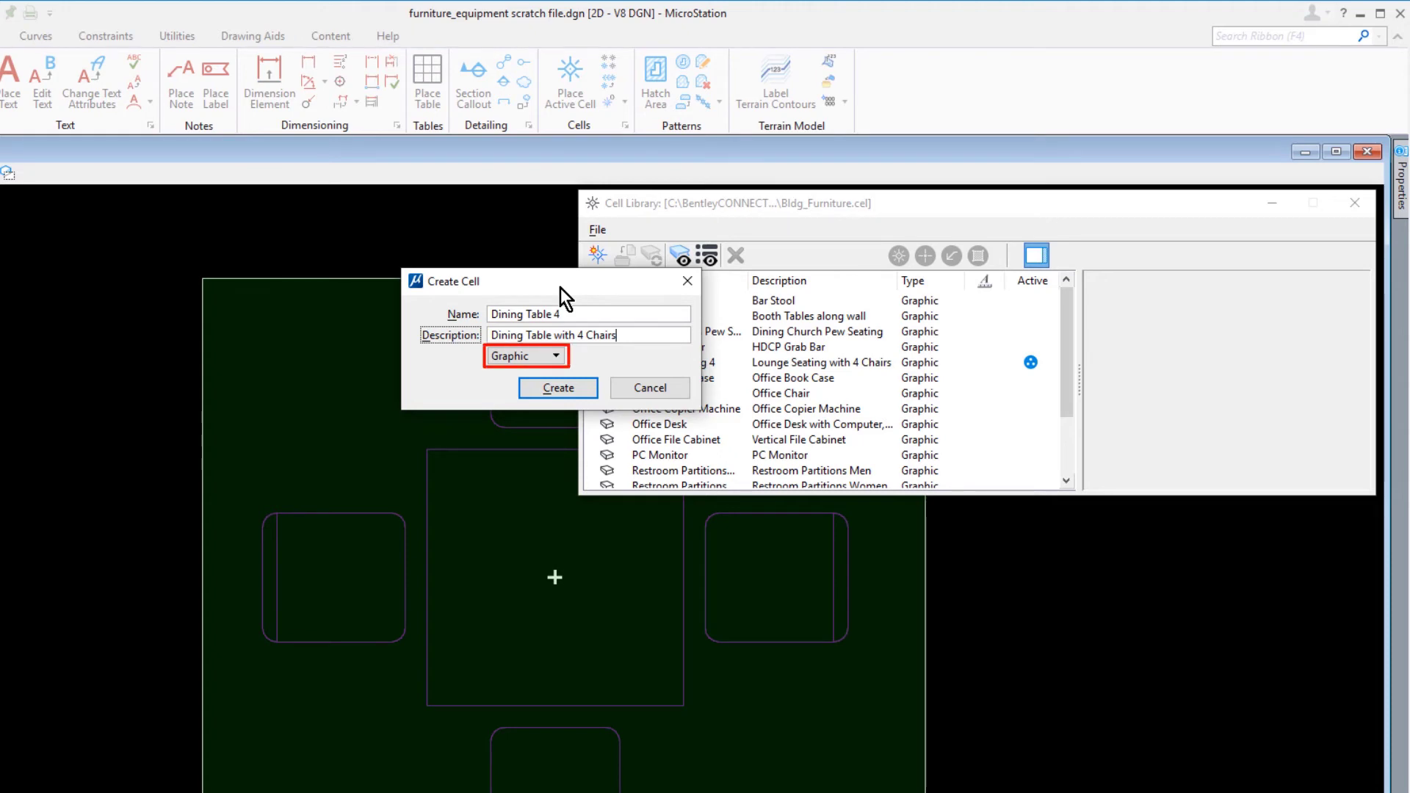
click(585, 390)
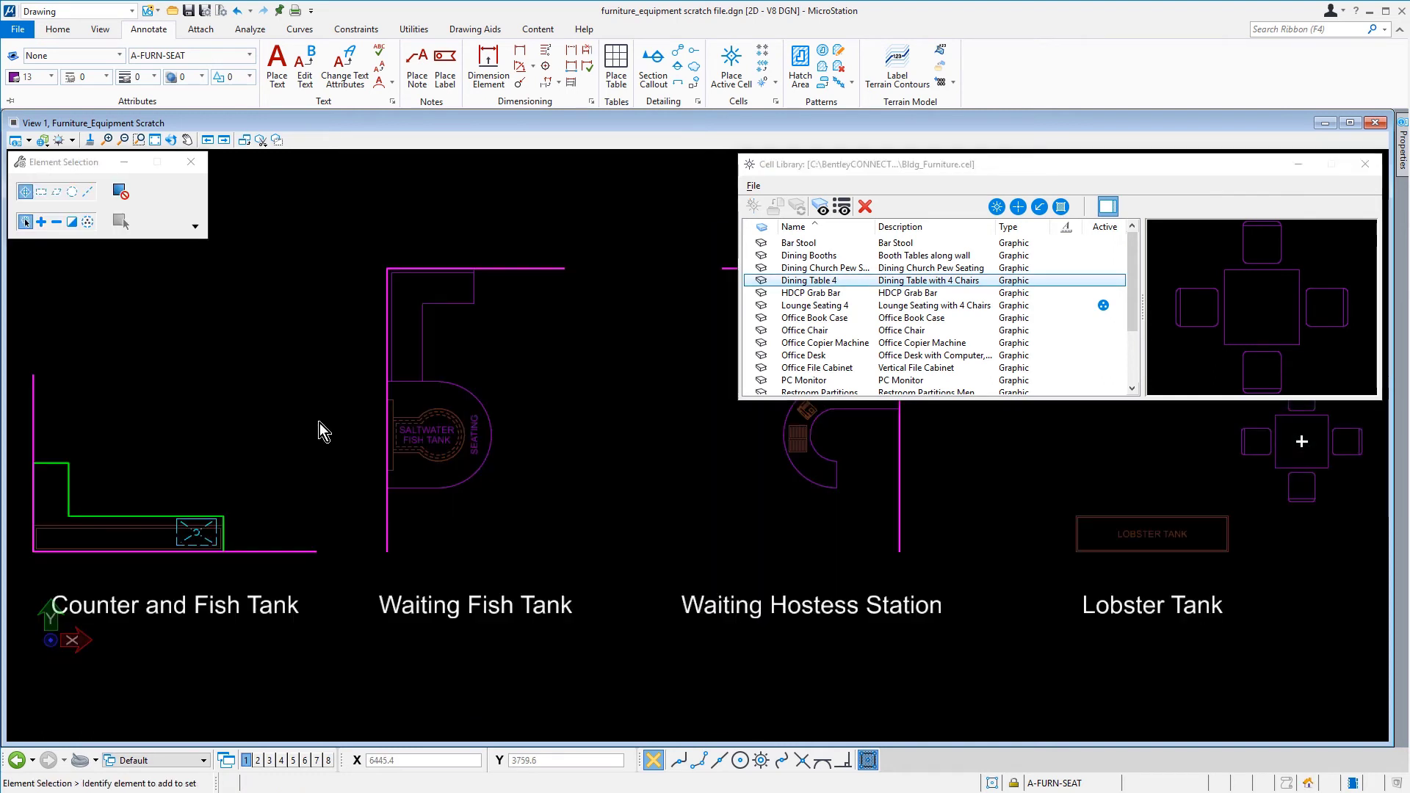
Step: Place a block fence in Inside mode around the counter, storage and fish tank of the Counter and Fish Tank layout
scroll(320, 423, down, 1)
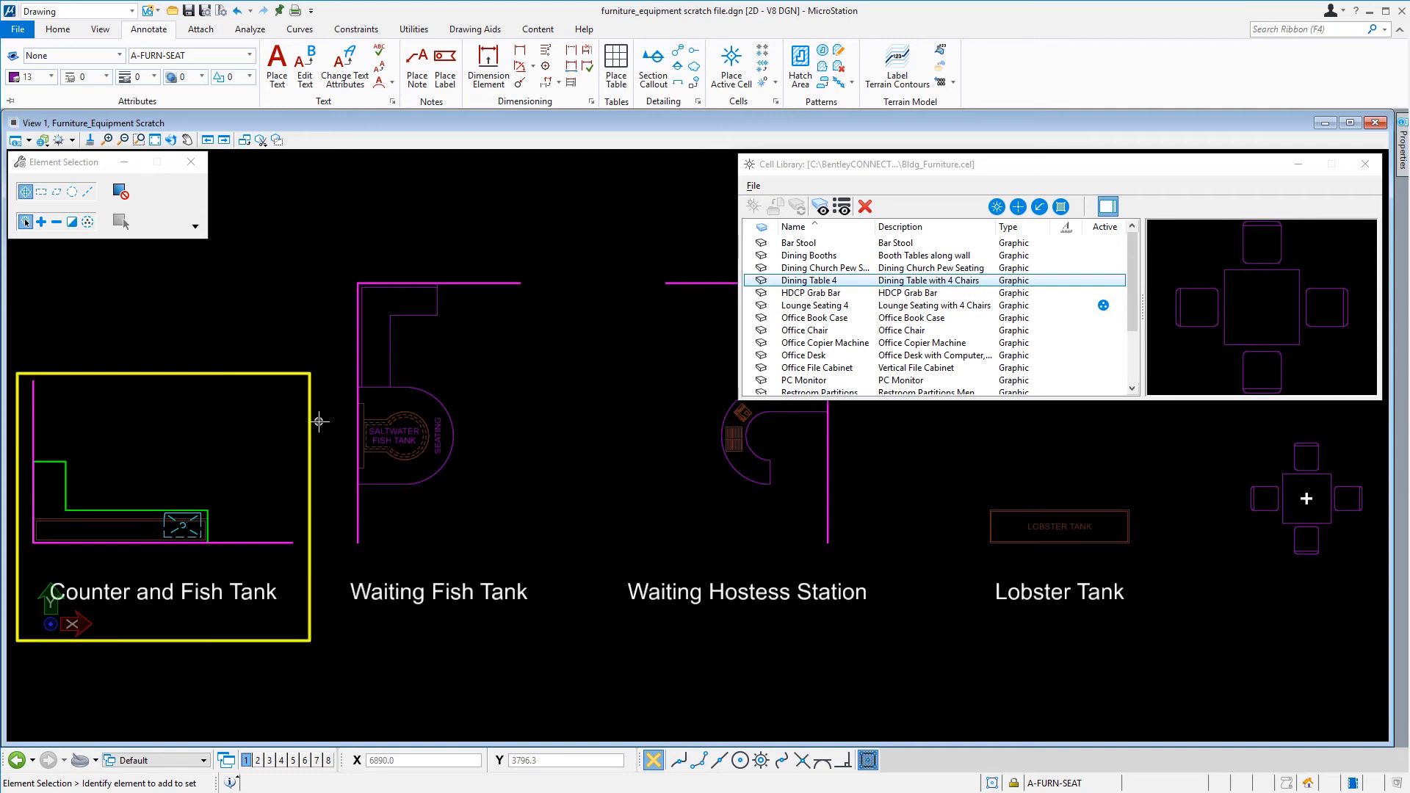
mouse_move(319, 422)
middle_down()
mouse_move(560, 475)
mouse_move(646, 422)
mouse_move(661, 381)
mouse_move(714, 402)
middle_up()
scroll(386, 519, up, 4)
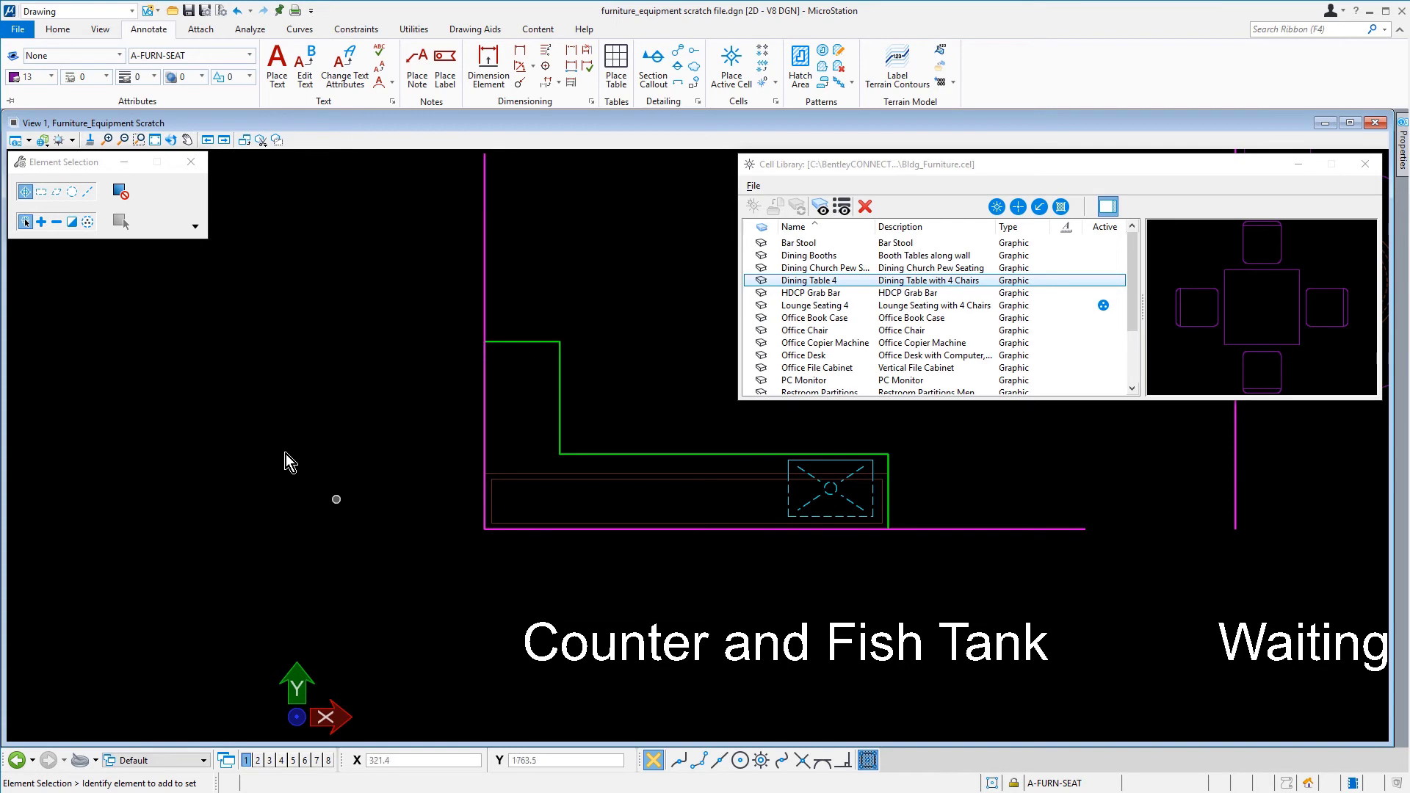
click(58, 30)
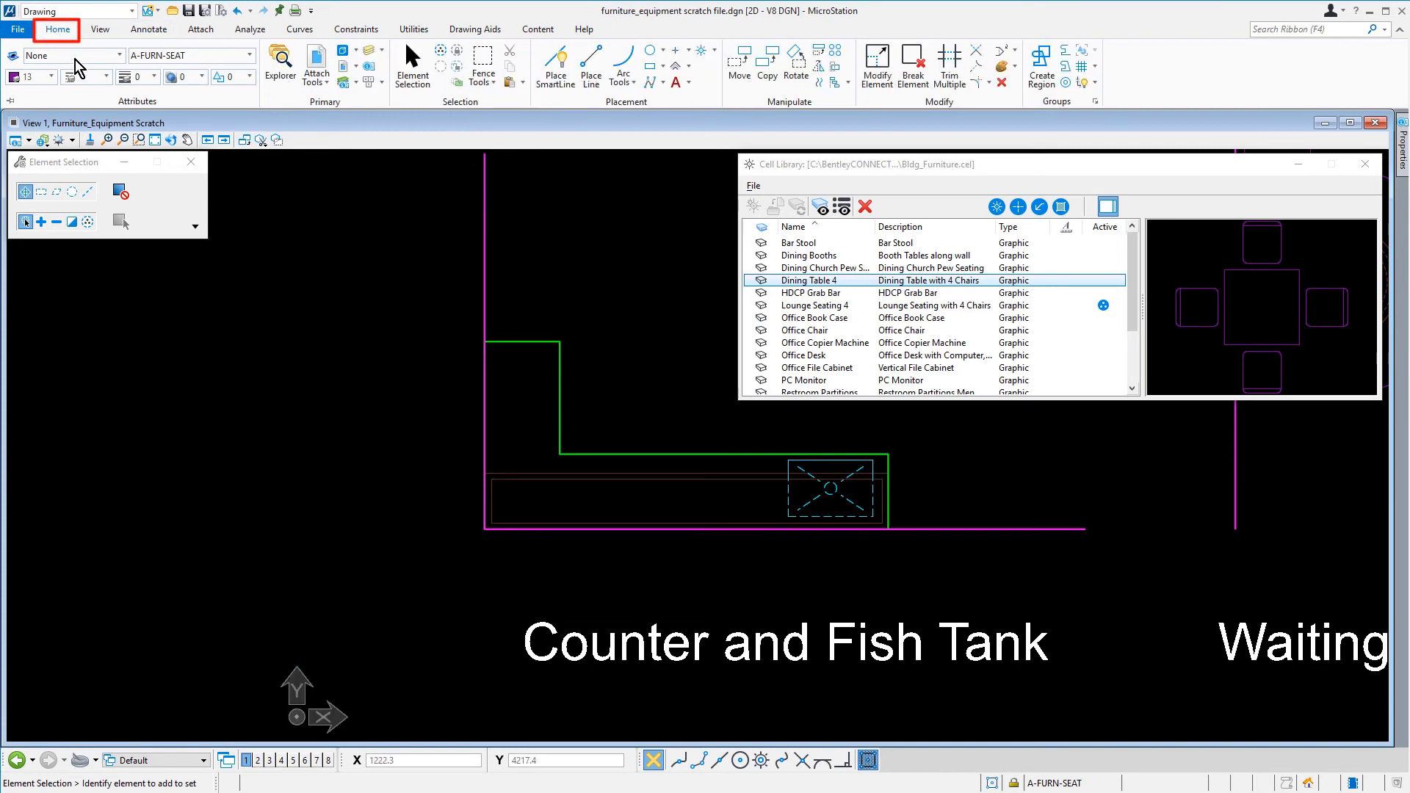
click(493, 71)
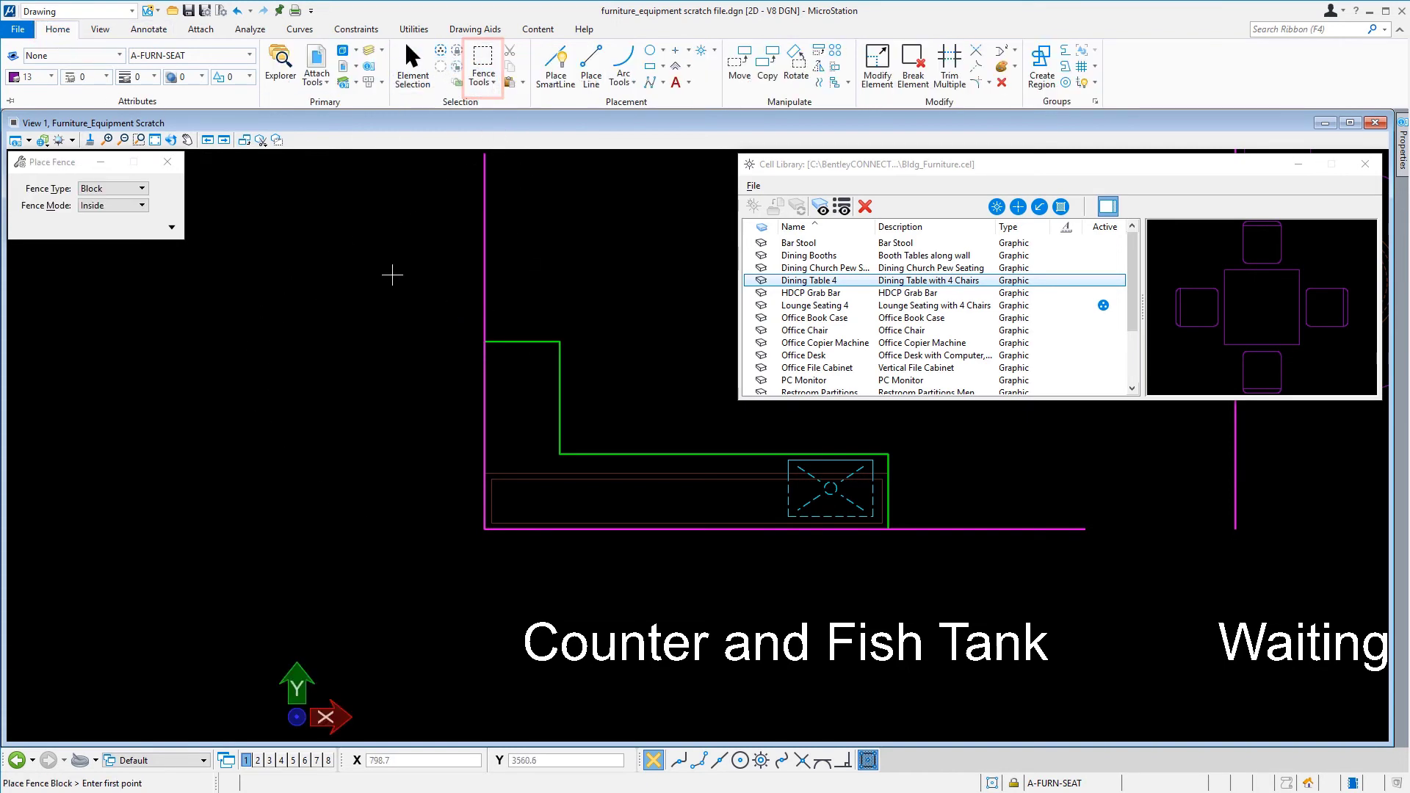
click(393, 272)
click(985, 571)
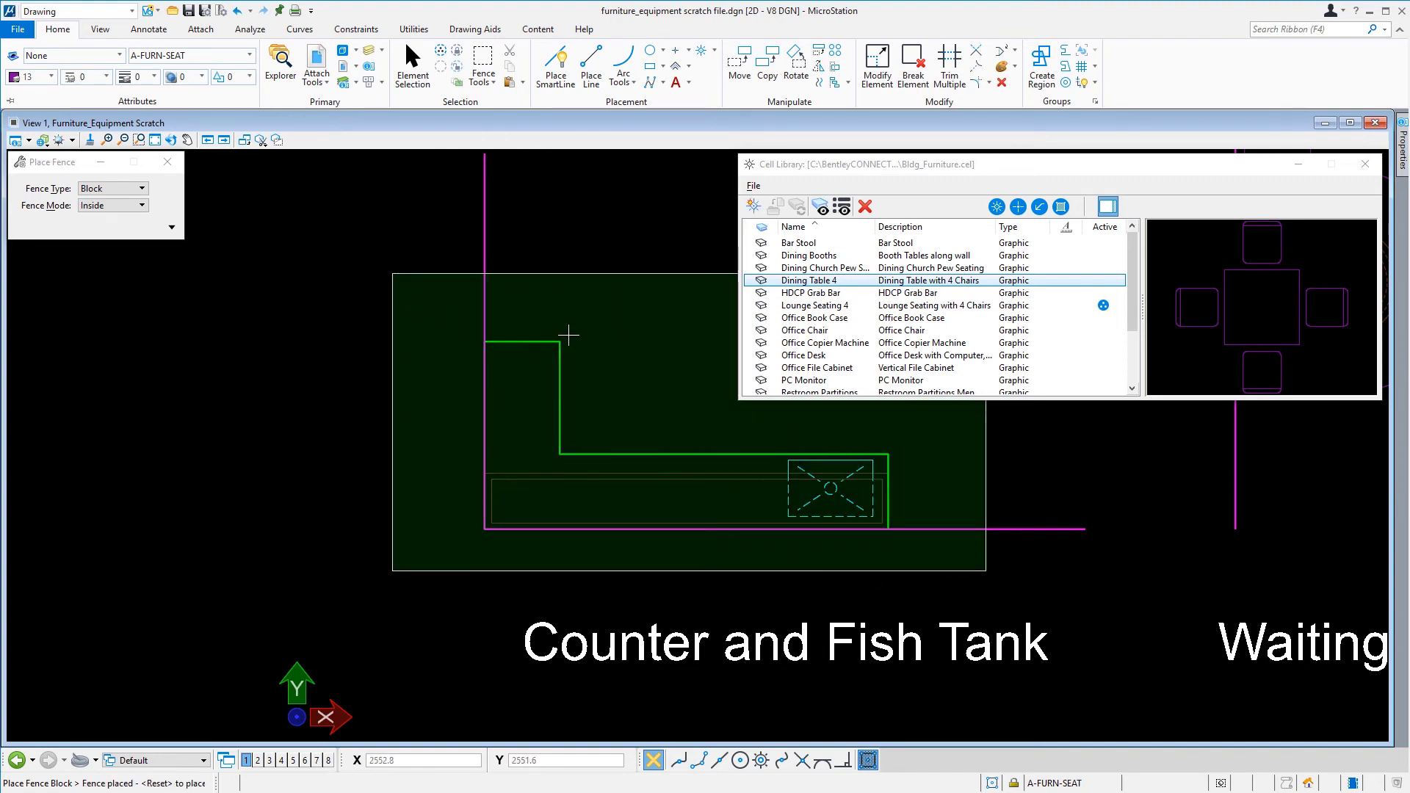
Step: Define the cell origin at the lower-left corner where the two magenta walls of the Counter and Fish Tank layout meet
click(713, 50)
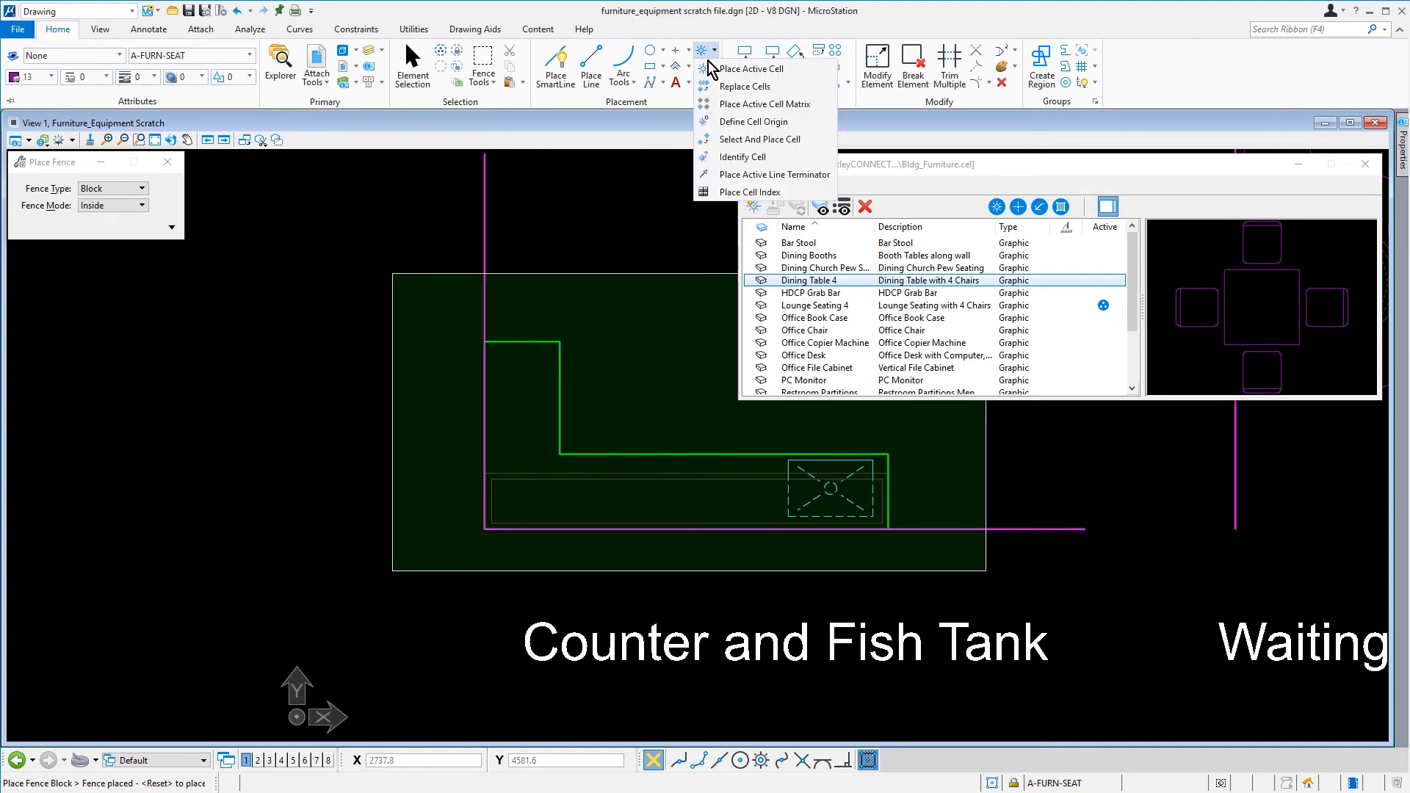
click(798, 125)
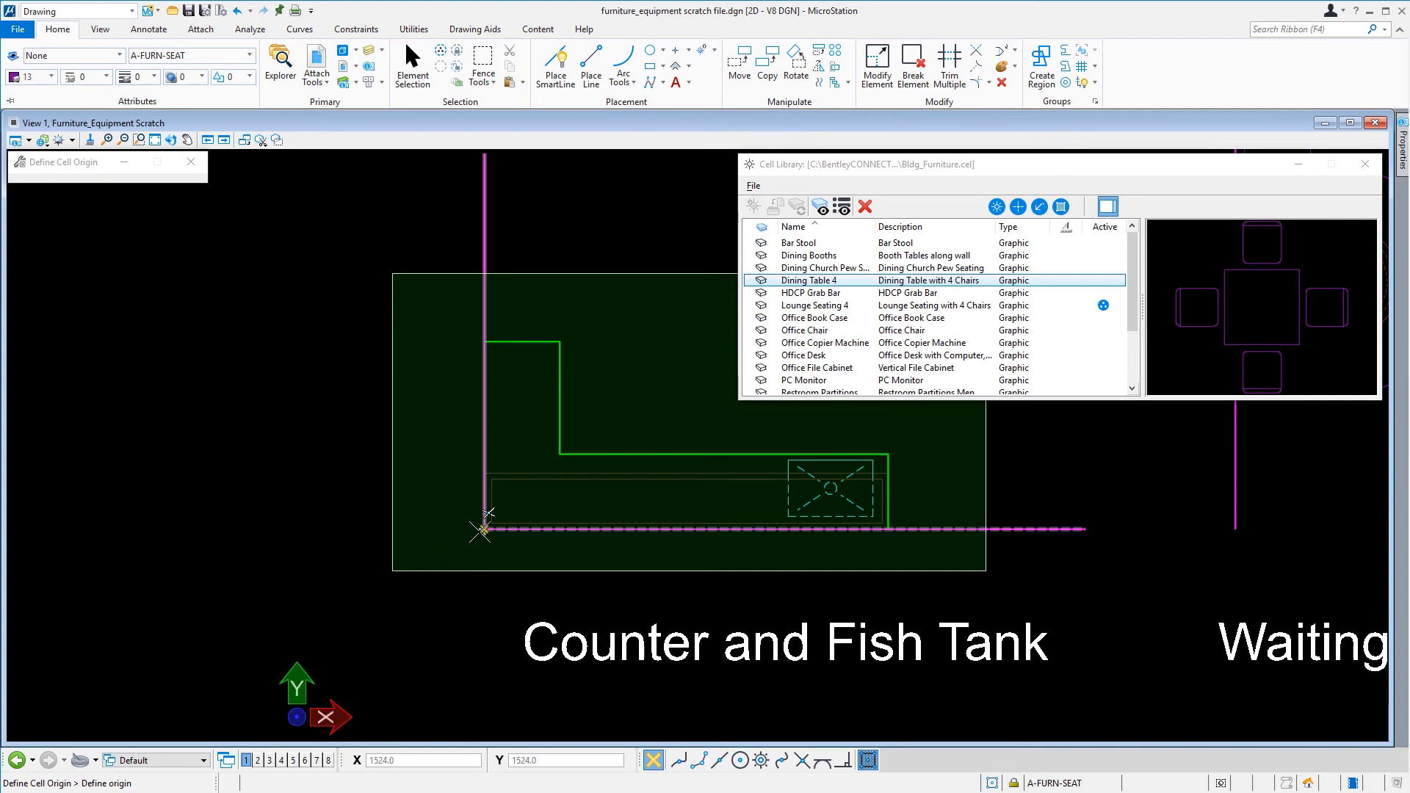
click(481, 529)
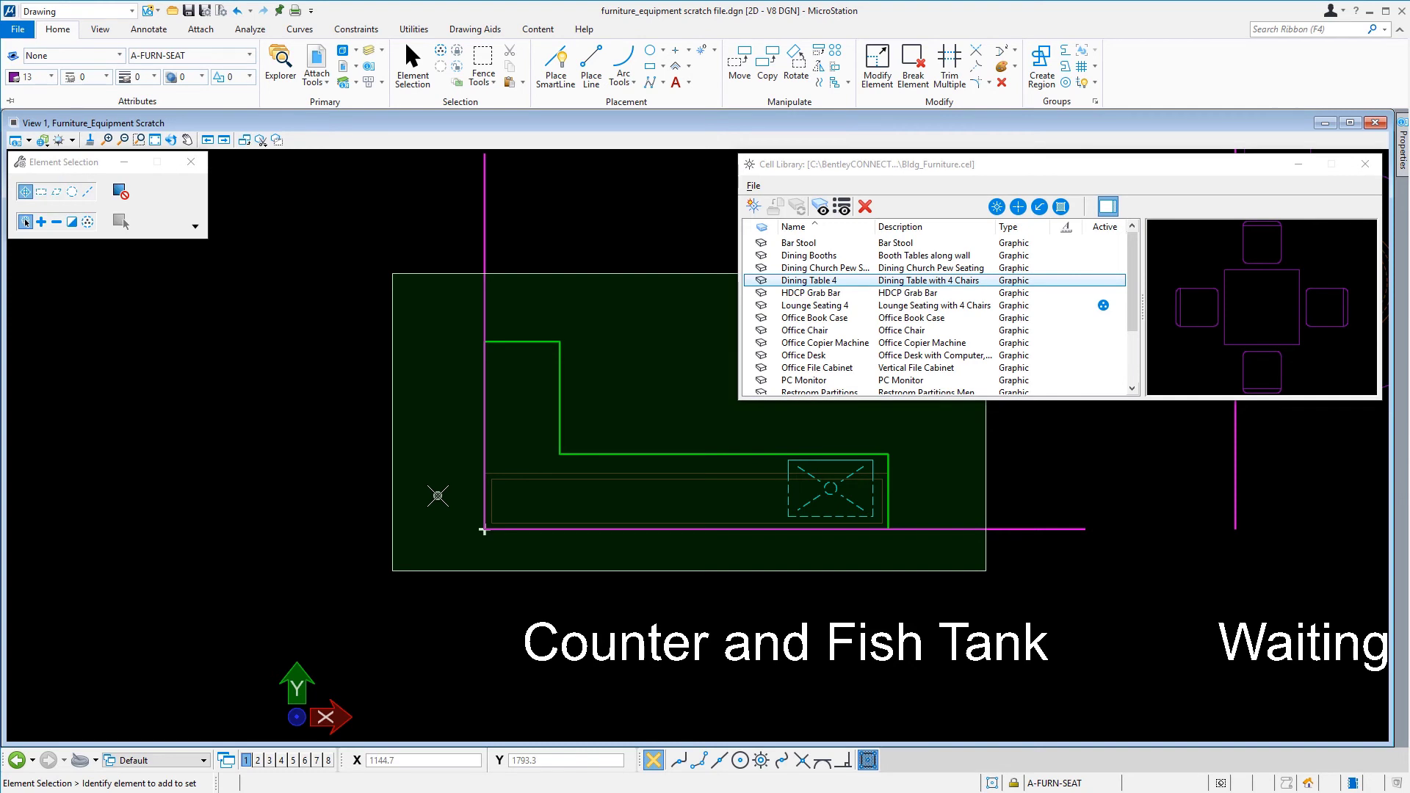
Step: Create a Graphic cell named "Counter and Fish Tank" with the description "Counter, Storage Underneath, Fish Tank above" from the fenced elements
click(753, 205)
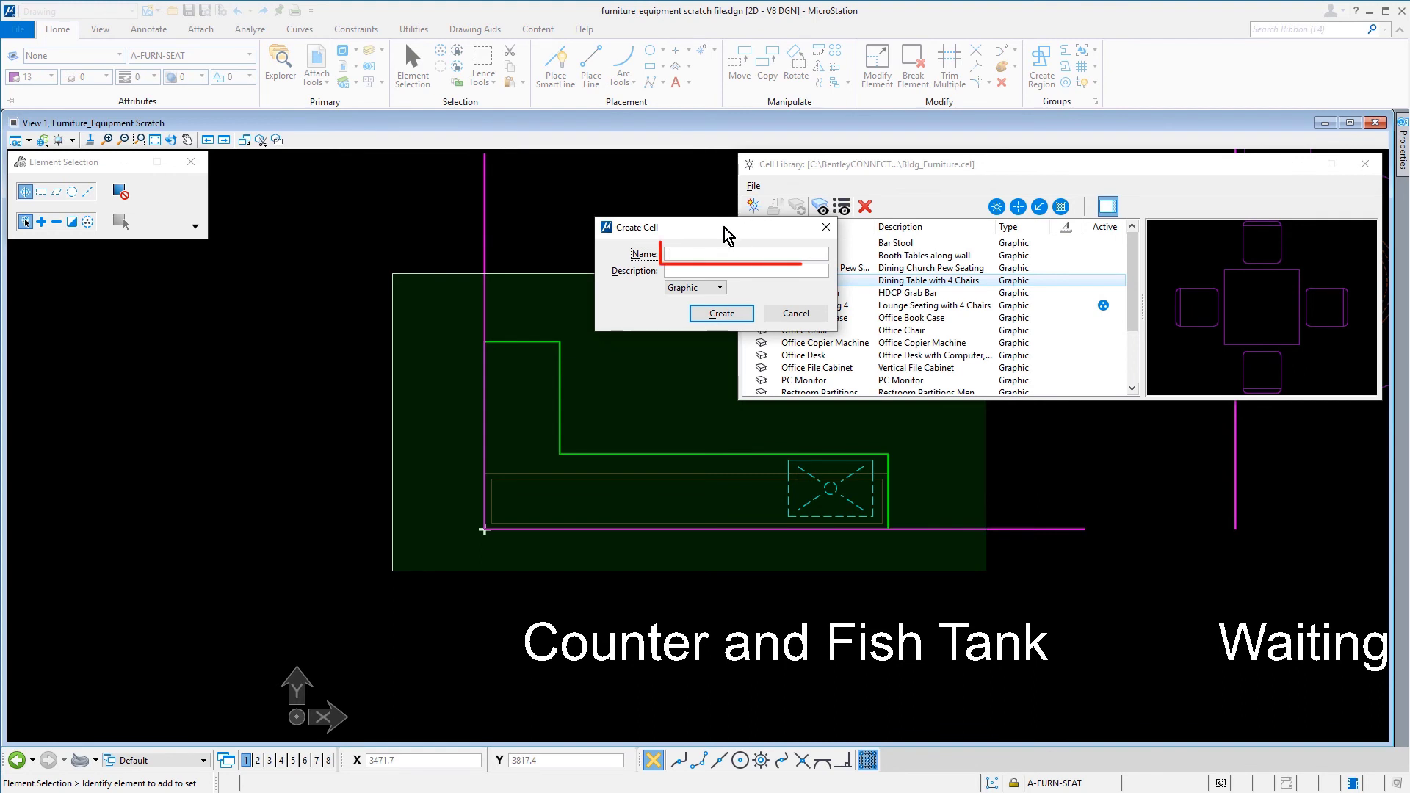
text(Counter and Fish Tank)
key(Tab)
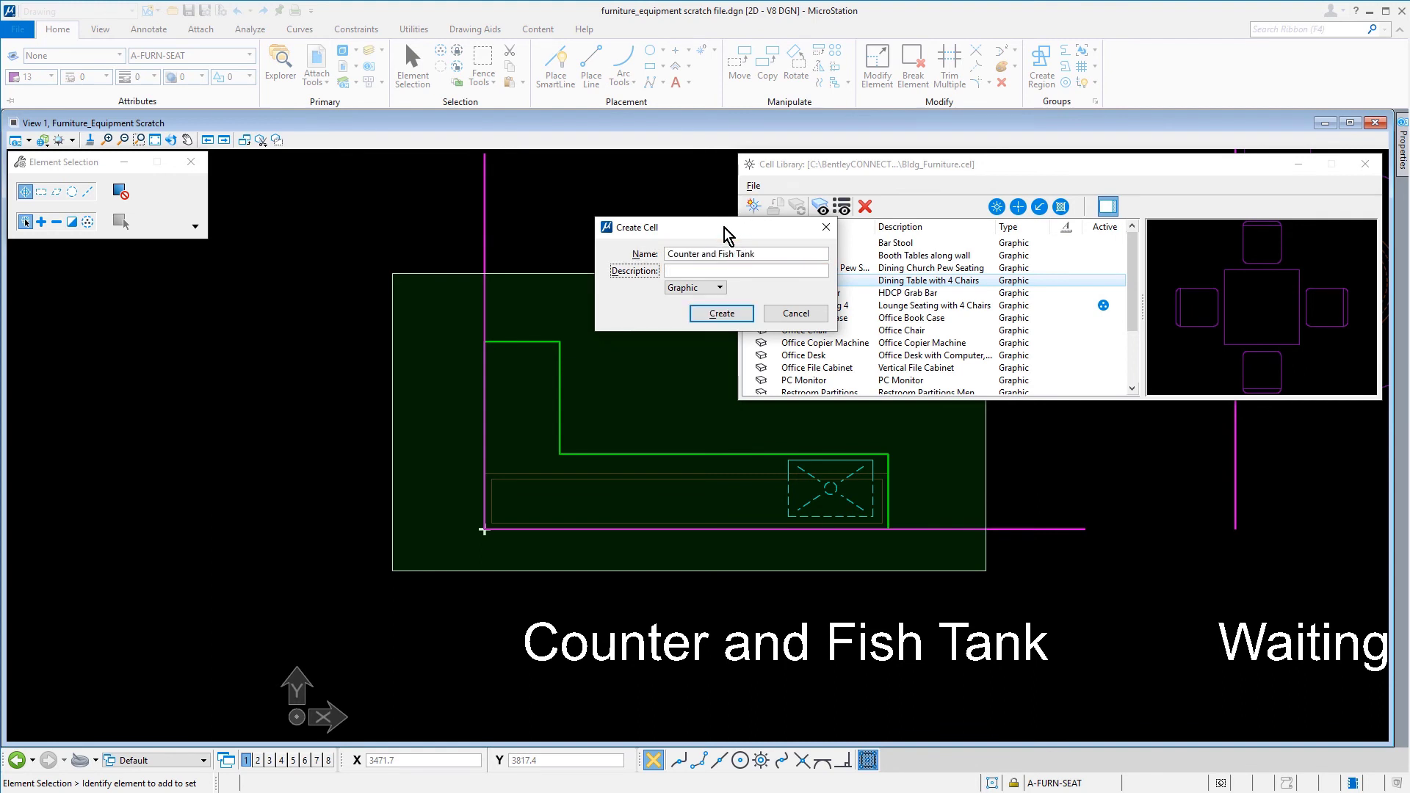
text(Counter, Stor)
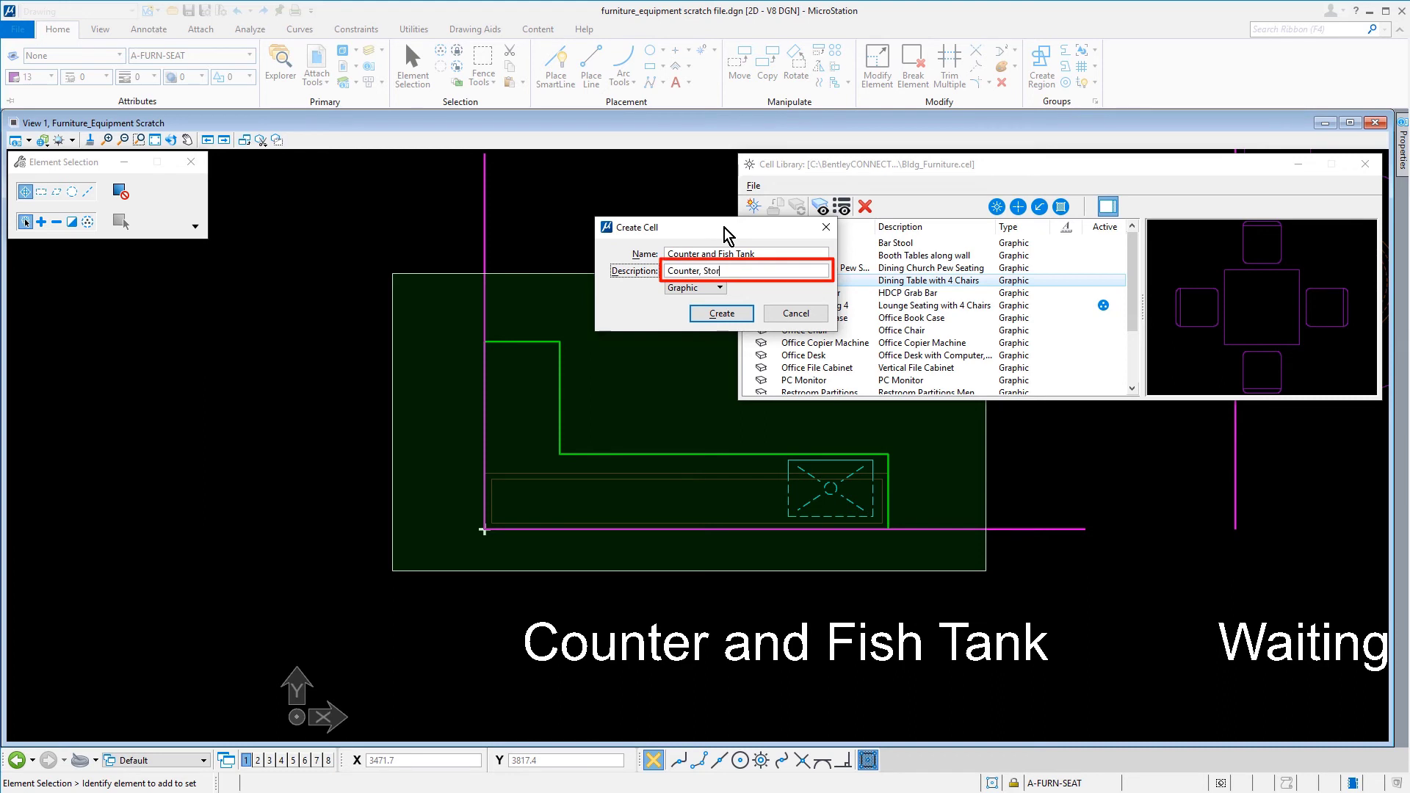
text(age Underneath, Fish Tank above)
click(722, 314)
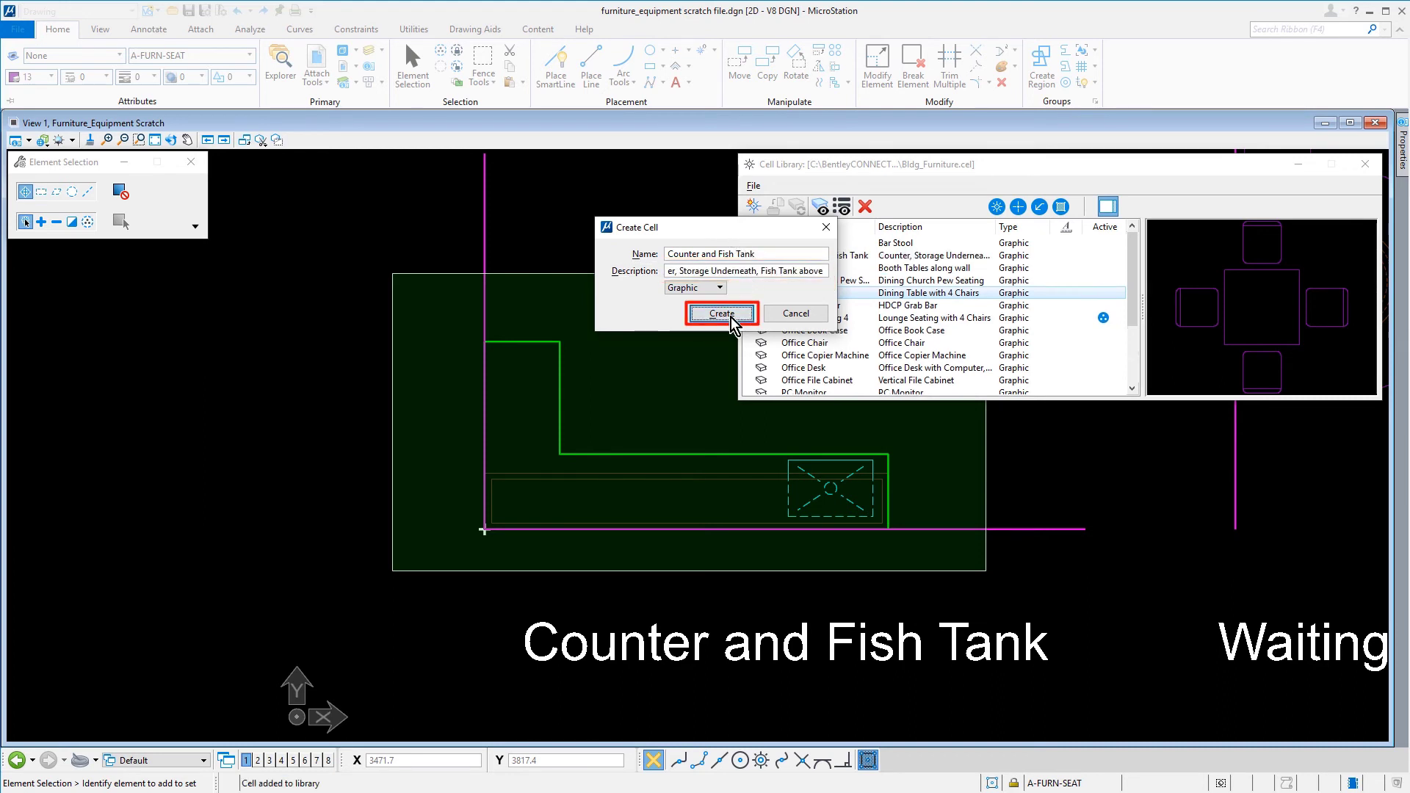
Step: Fence the Waiting Fish Tank furniture with an Inside block fence and define the cell origin at its upper-left wall corner
scroll(732, 323, down, 2)
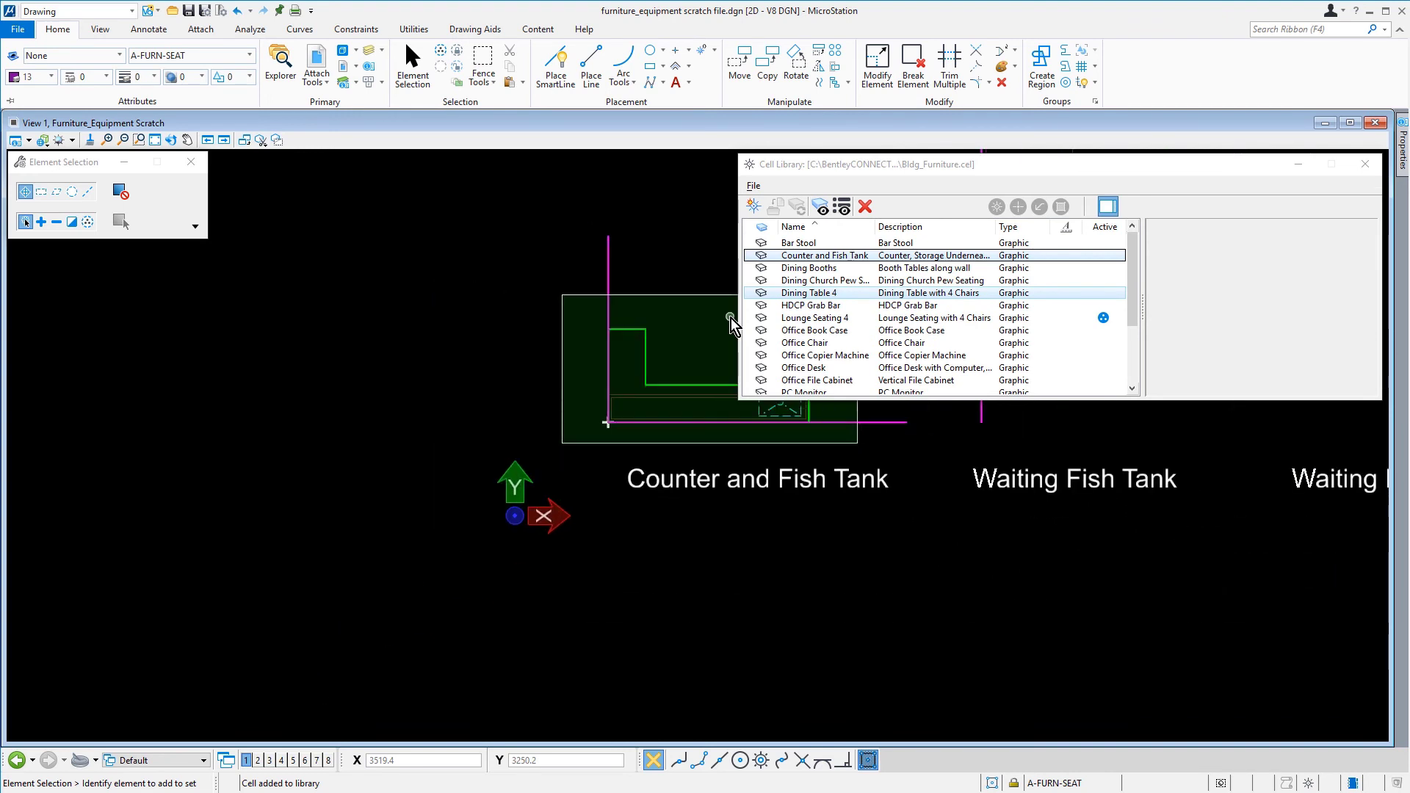
middle_drag(732, 323, 134, 429)
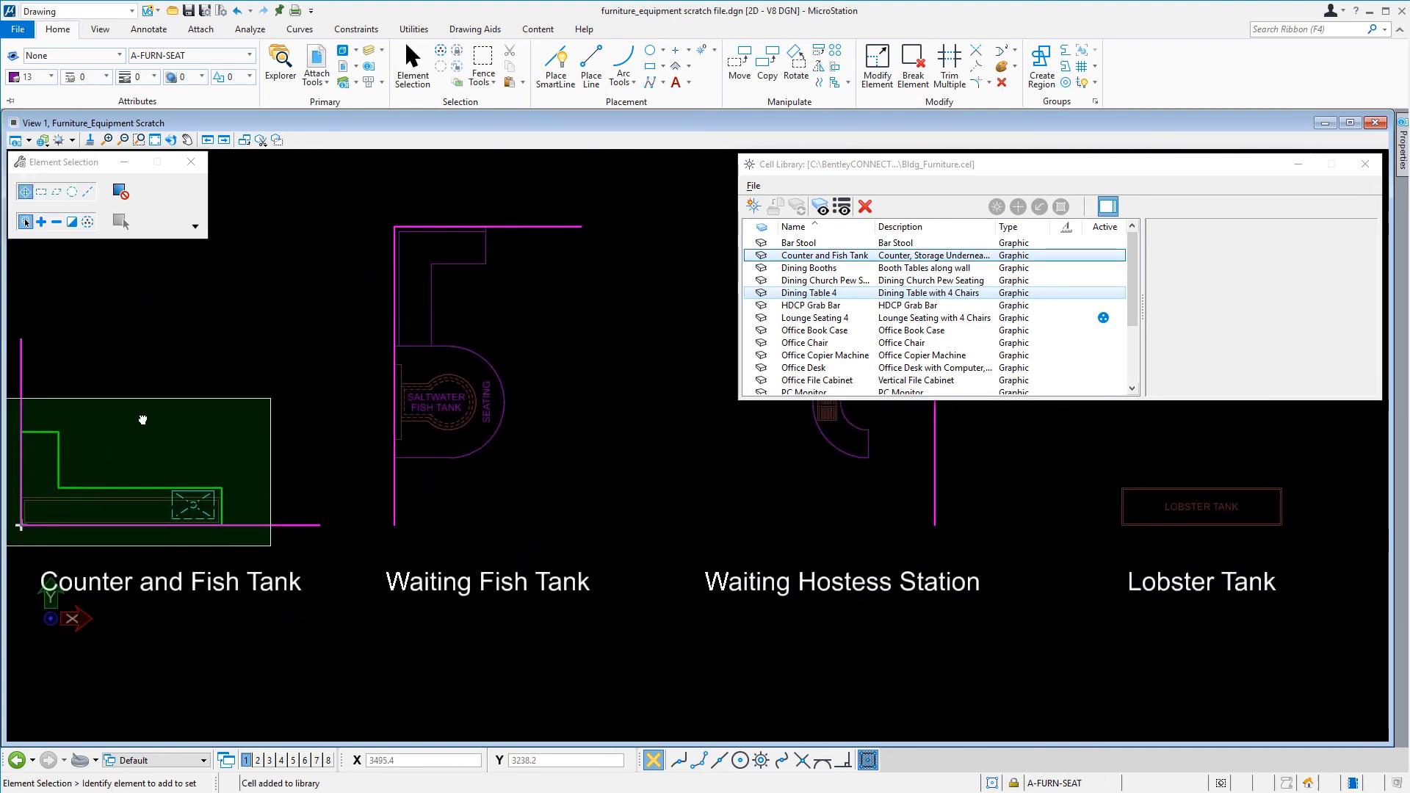
click(483, 63)
click(354, 200)
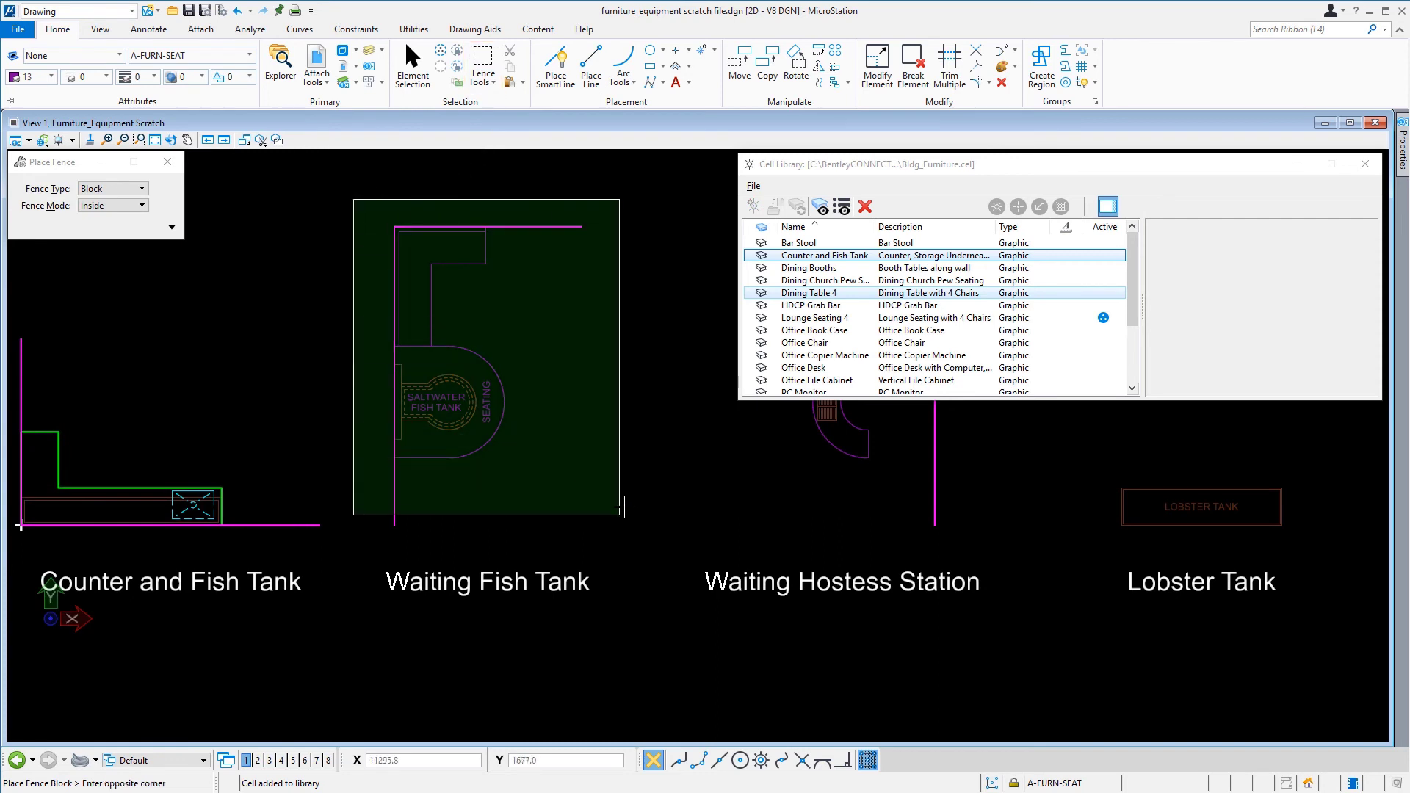
click(568, 475)
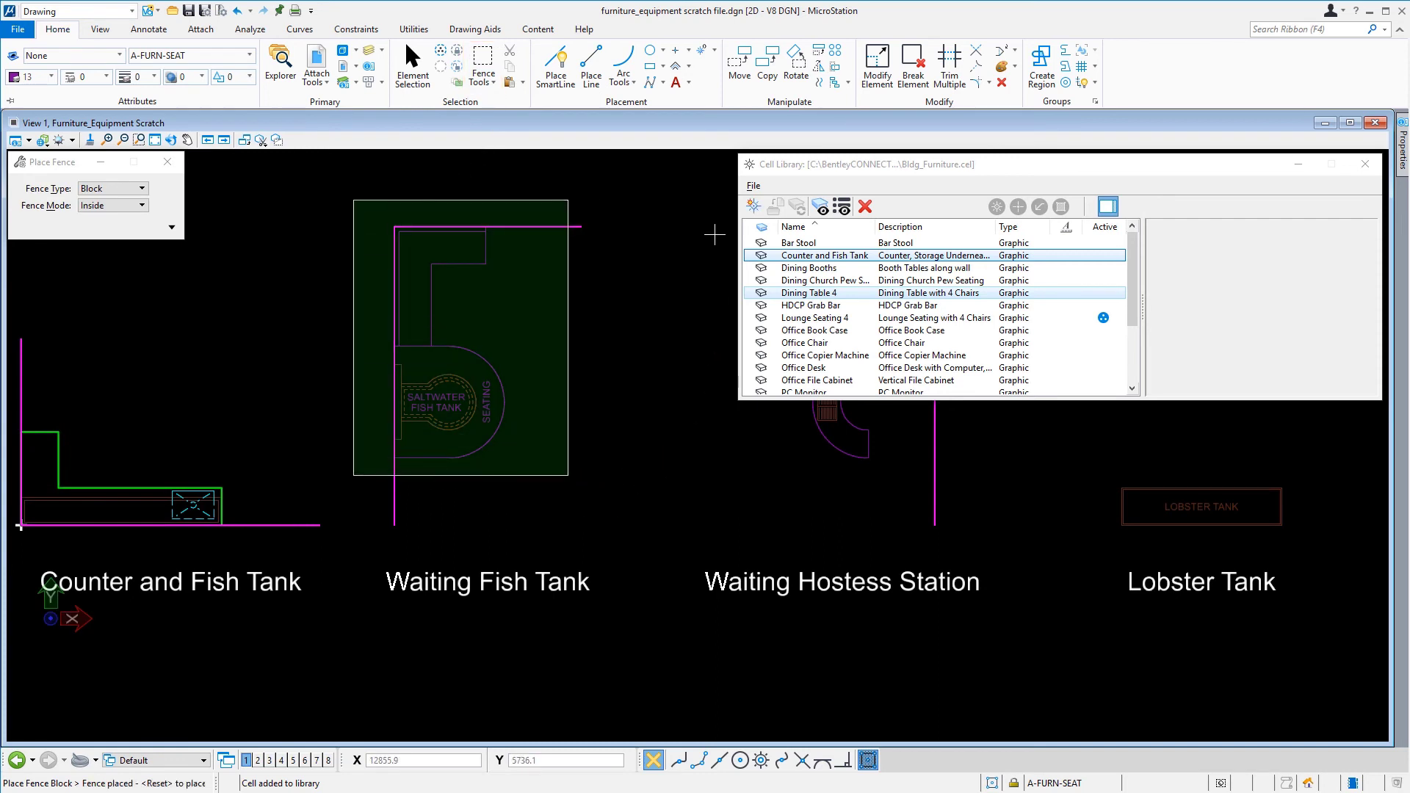
click(701, 50)
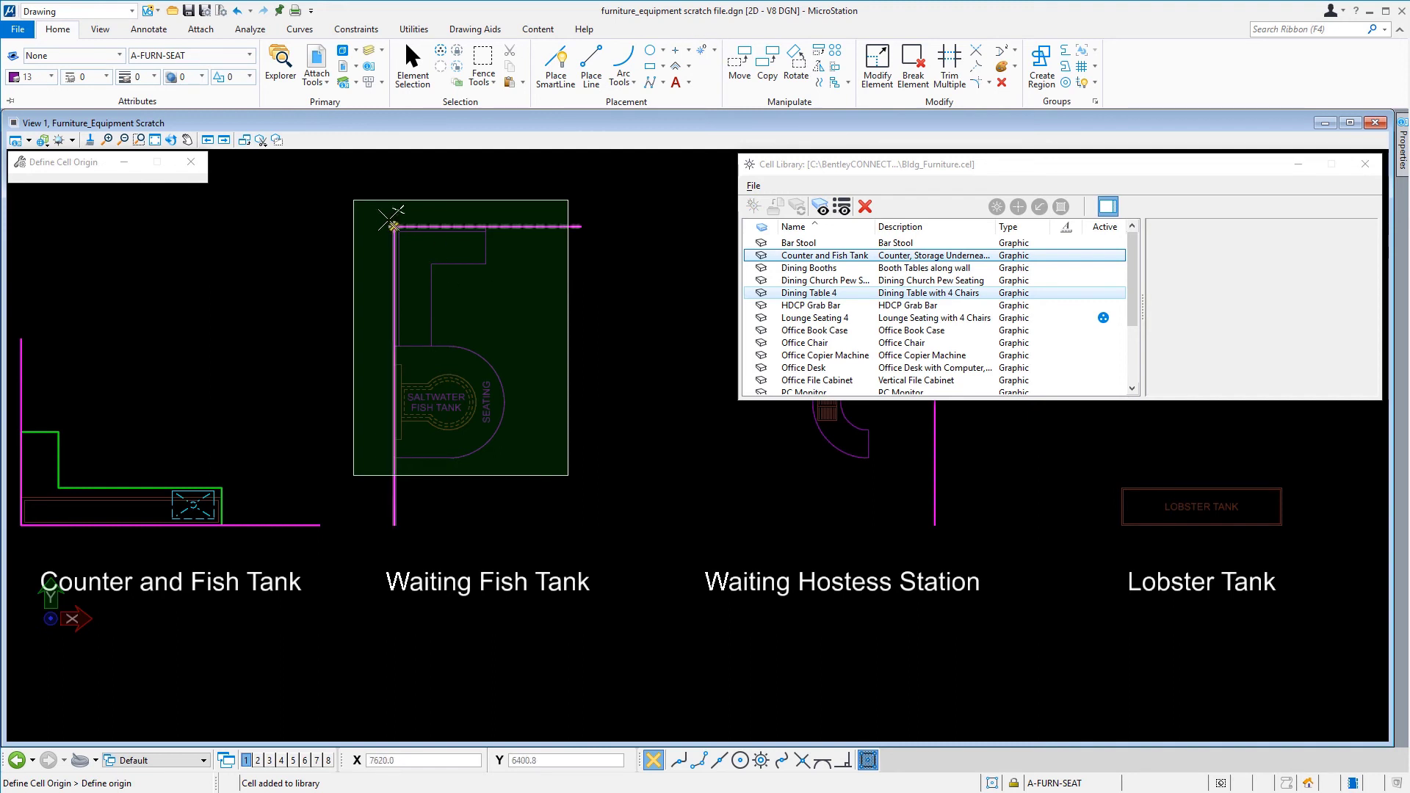
click(393, 226)
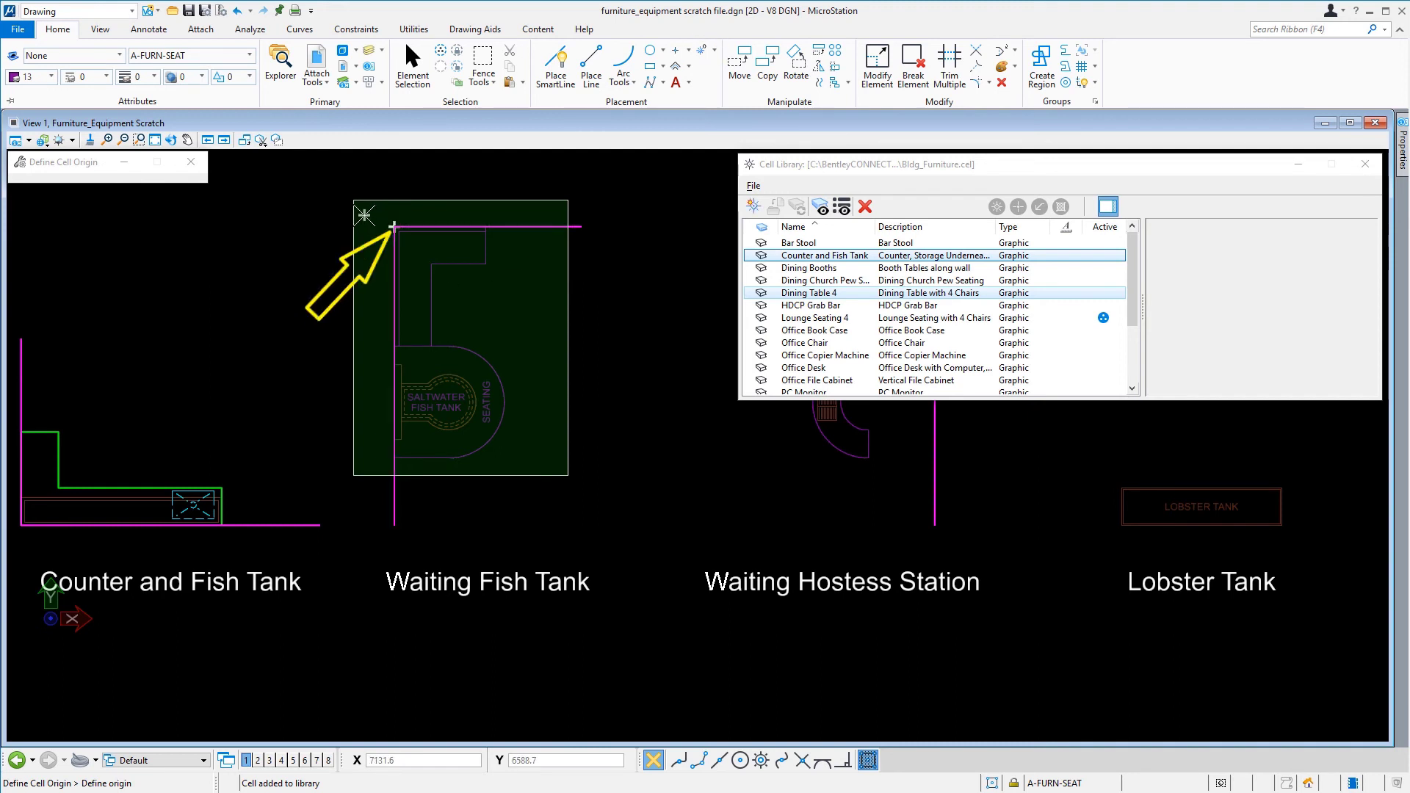
Step: Create a Graphic cell named "Waiting Fish Tank" with the description "Waiting area with Fish Tank" from the fenced elements
click(754, 206)
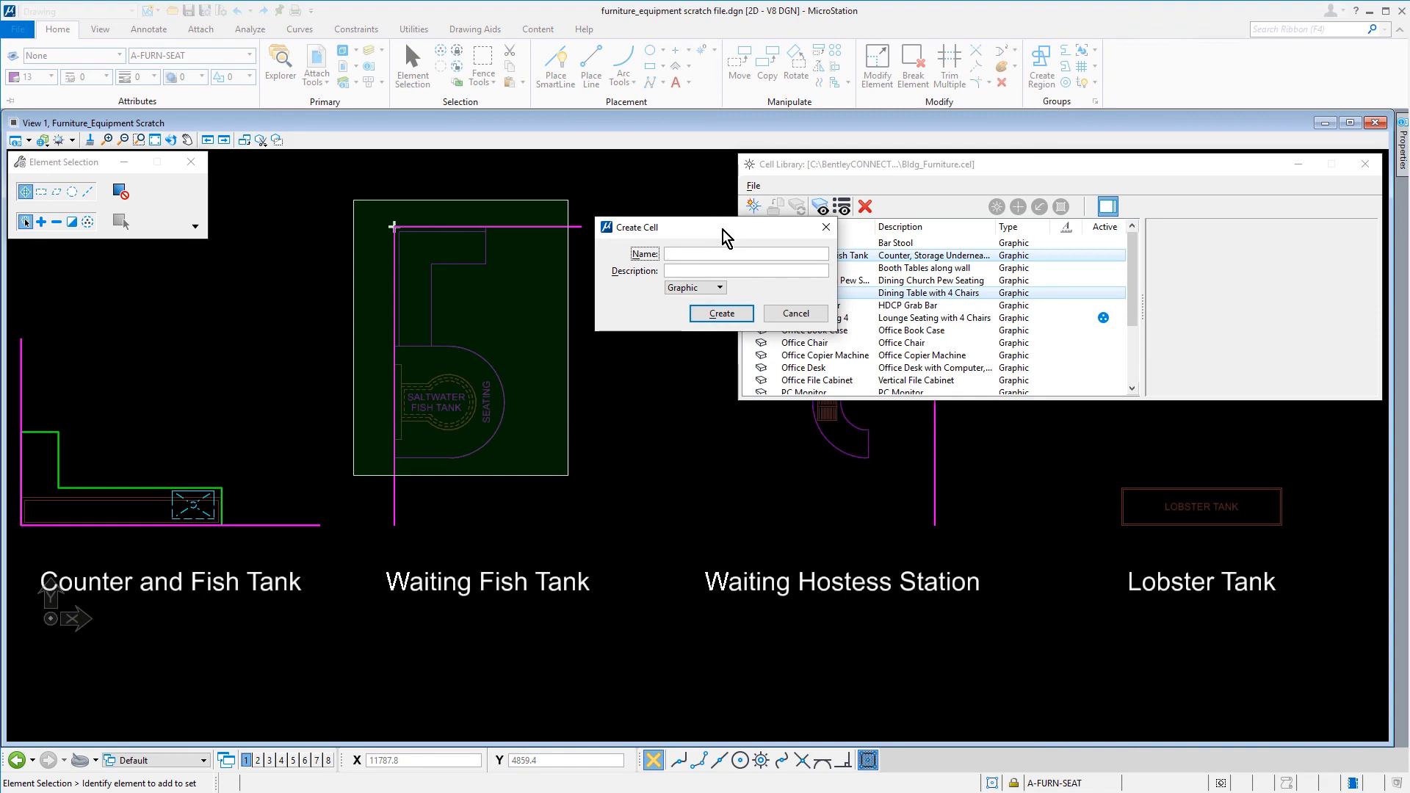
text(Waiting Fish Tank)
key(Tab)
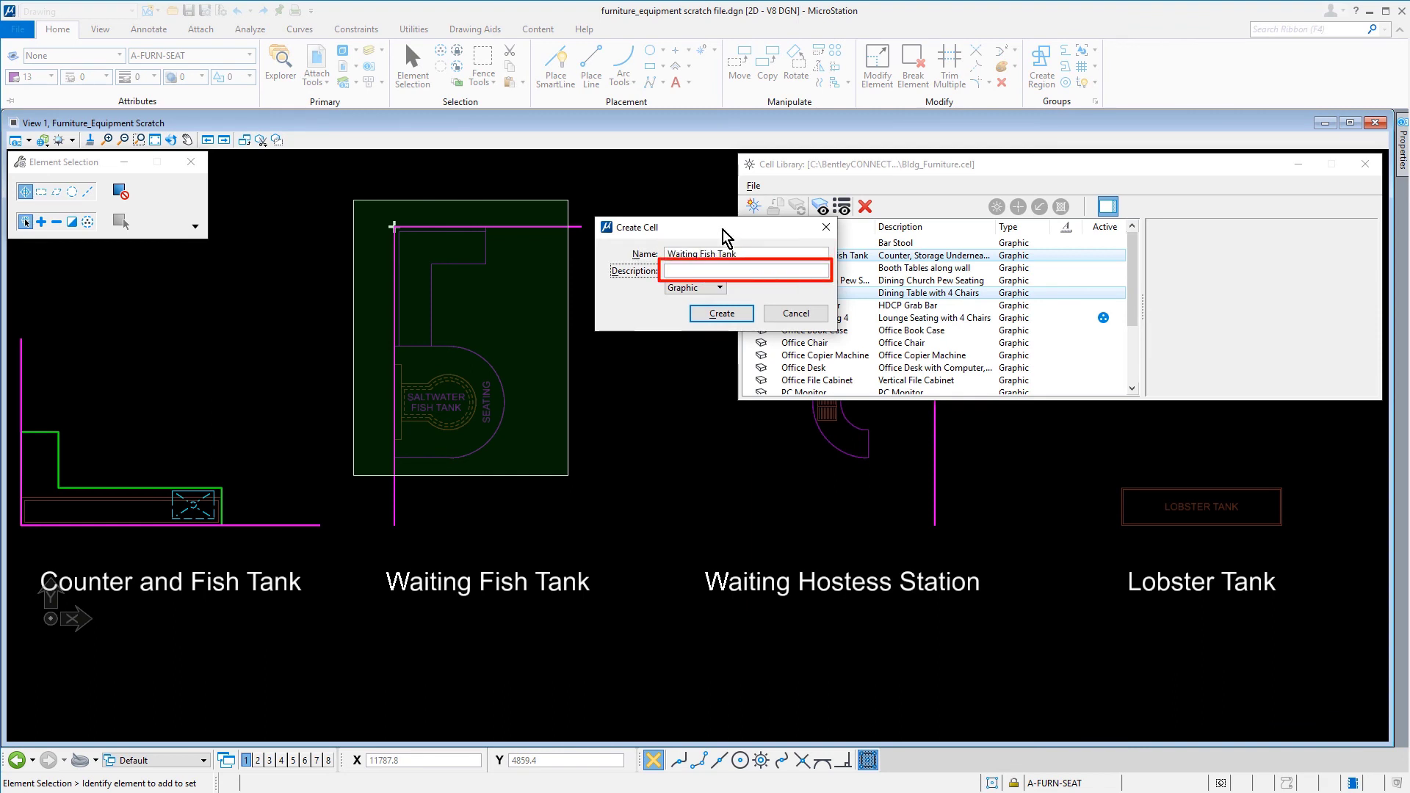
text(Waiting area with Fish Tank)
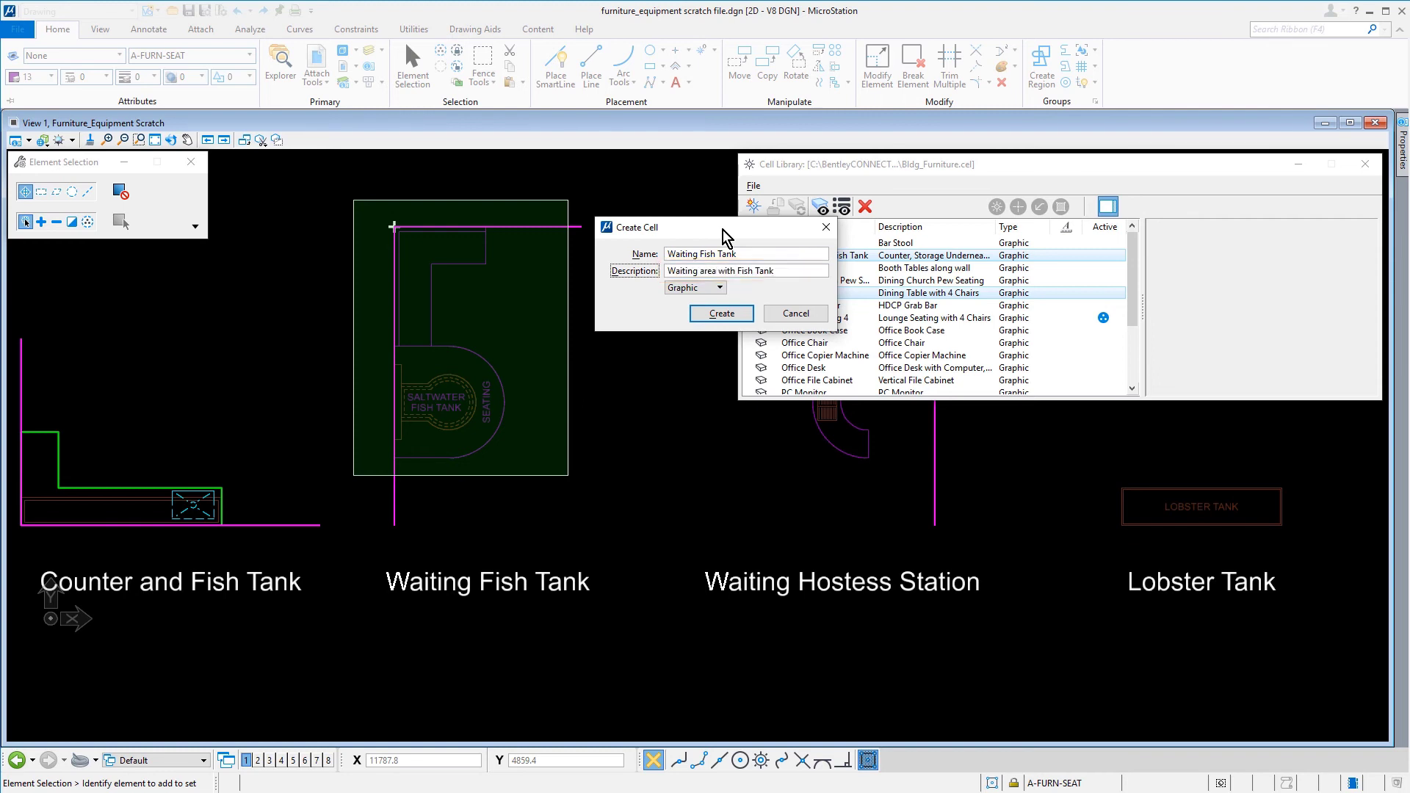
click(733, 313)
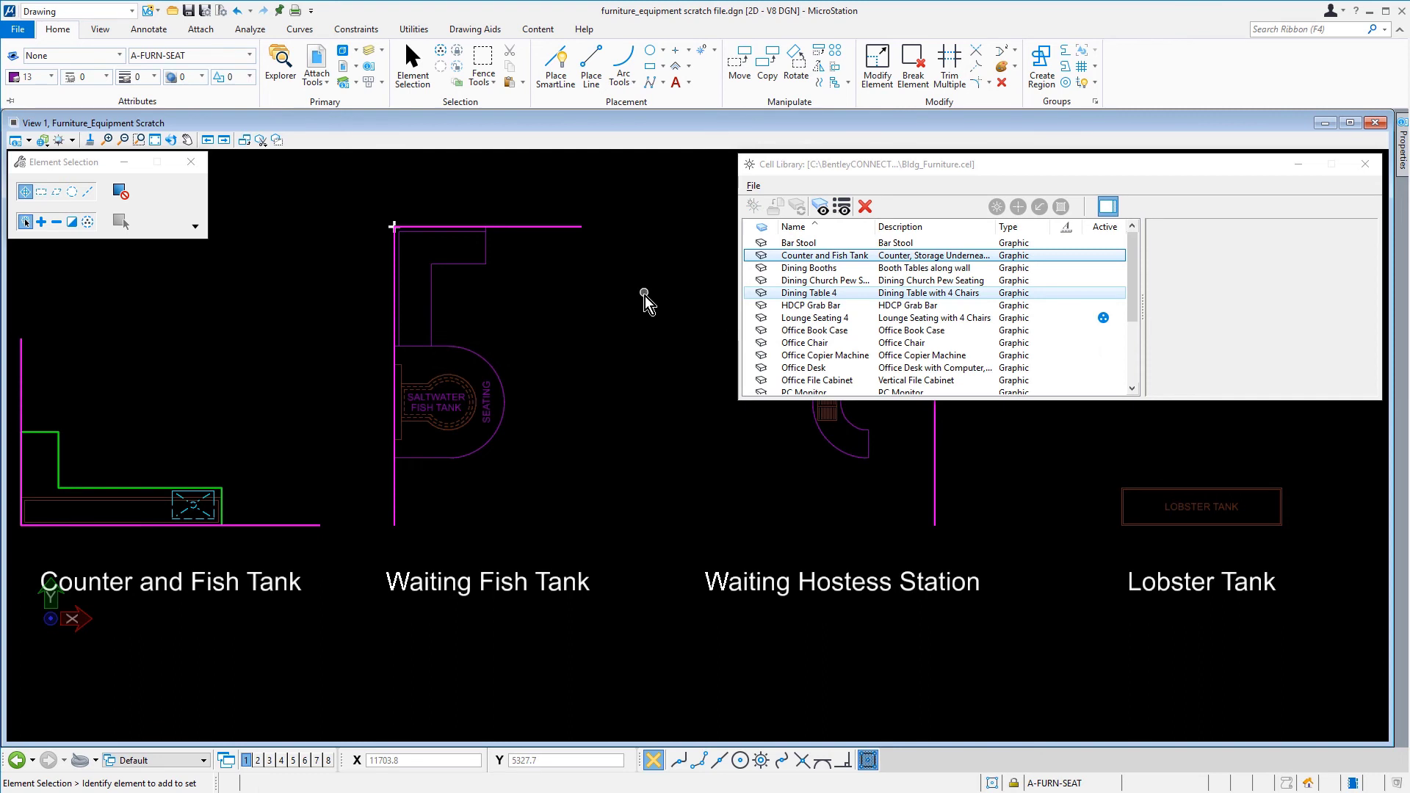
Step: Fence the Waiting Hostess Station furniture with an Inside block fence and define the cell origin at its upper-right wall corner
mouse_move(960, 426)
middle_down()
mouse_move(621, 459)
mouse_move(548, 425)
mouse_move(558, 416)
middle_up()
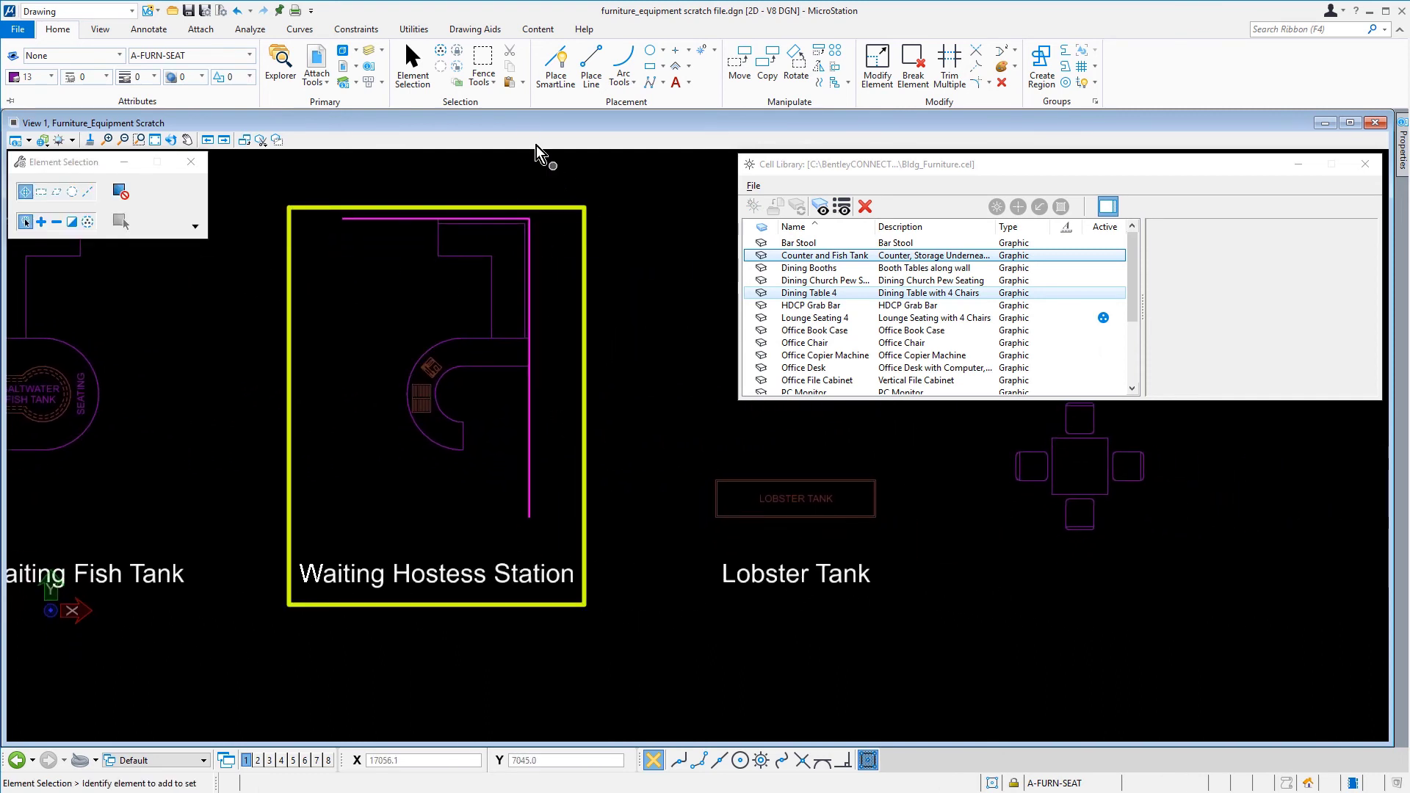
click(482, 59)
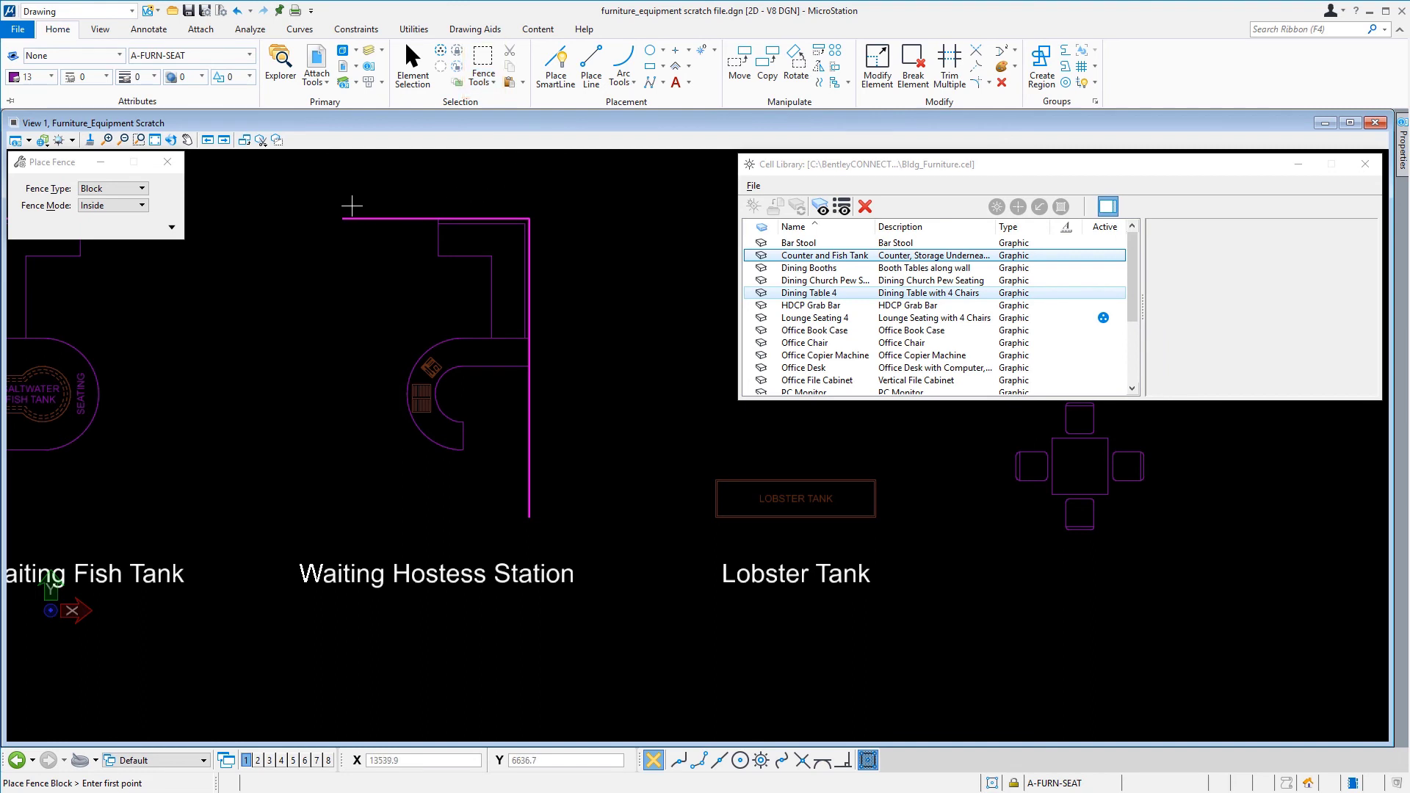
click(353, 207)
click(591, 464)
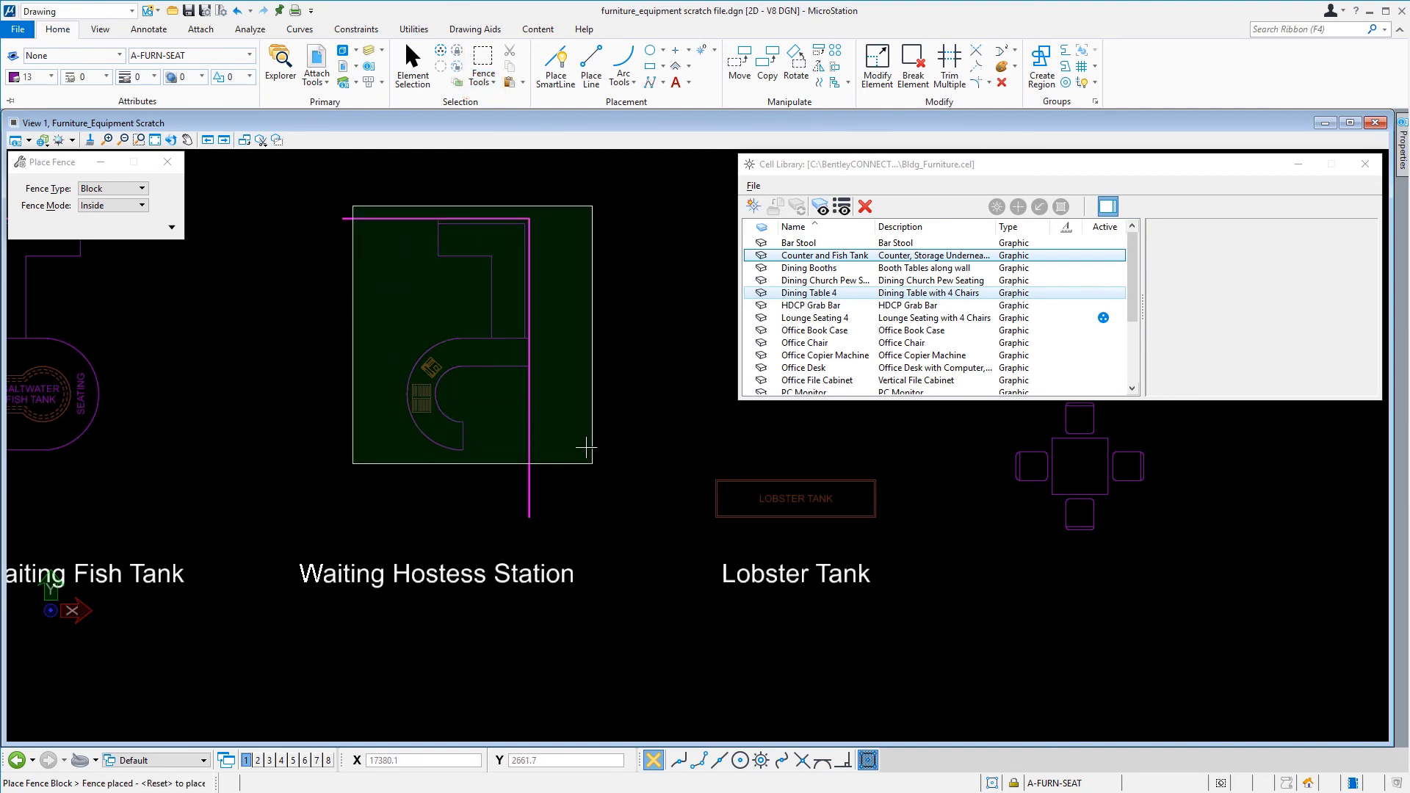
click(698, 55)
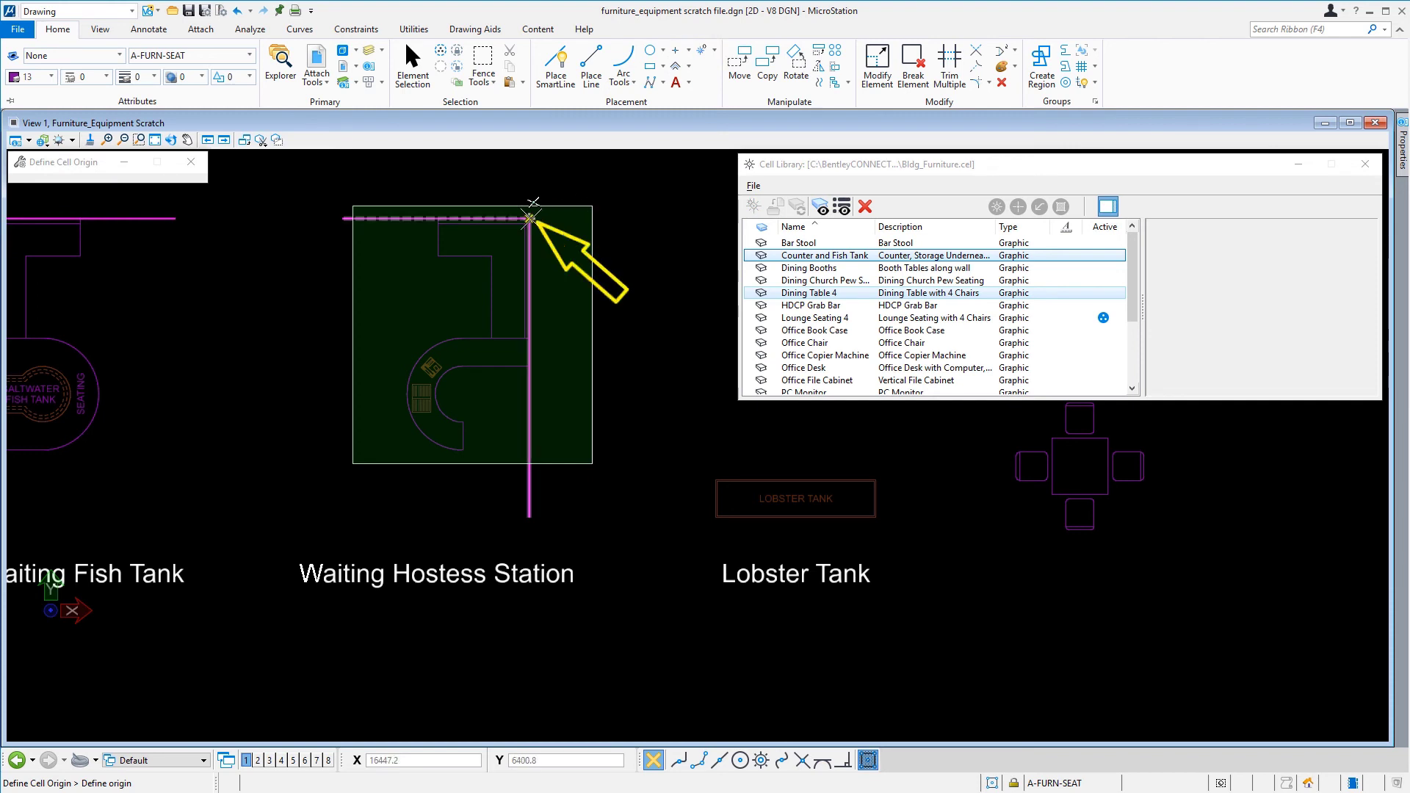
click(529, 218)
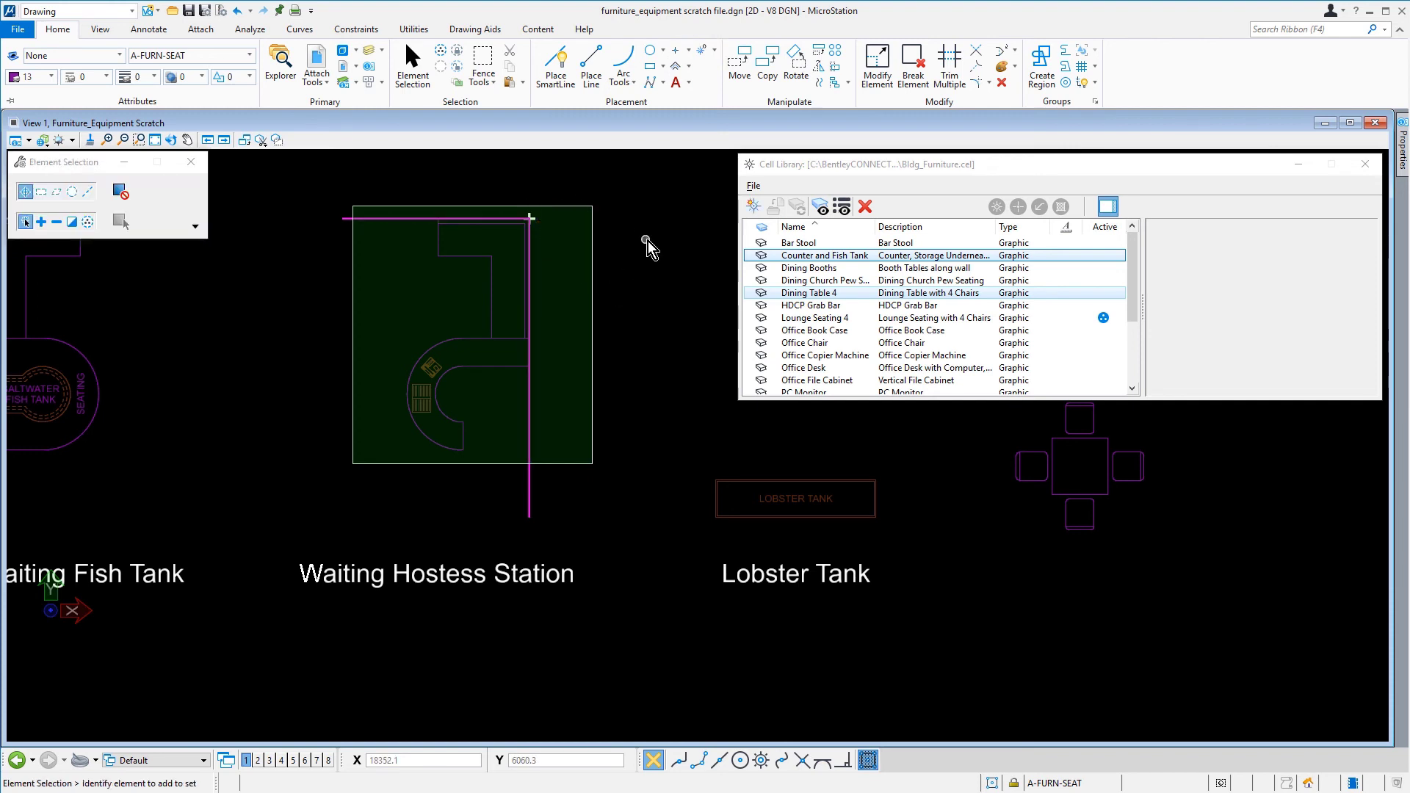
Step: Create a Graphic cell named "Waiting Hostess Station" with a short description from the fenced elements
click(753, 210)
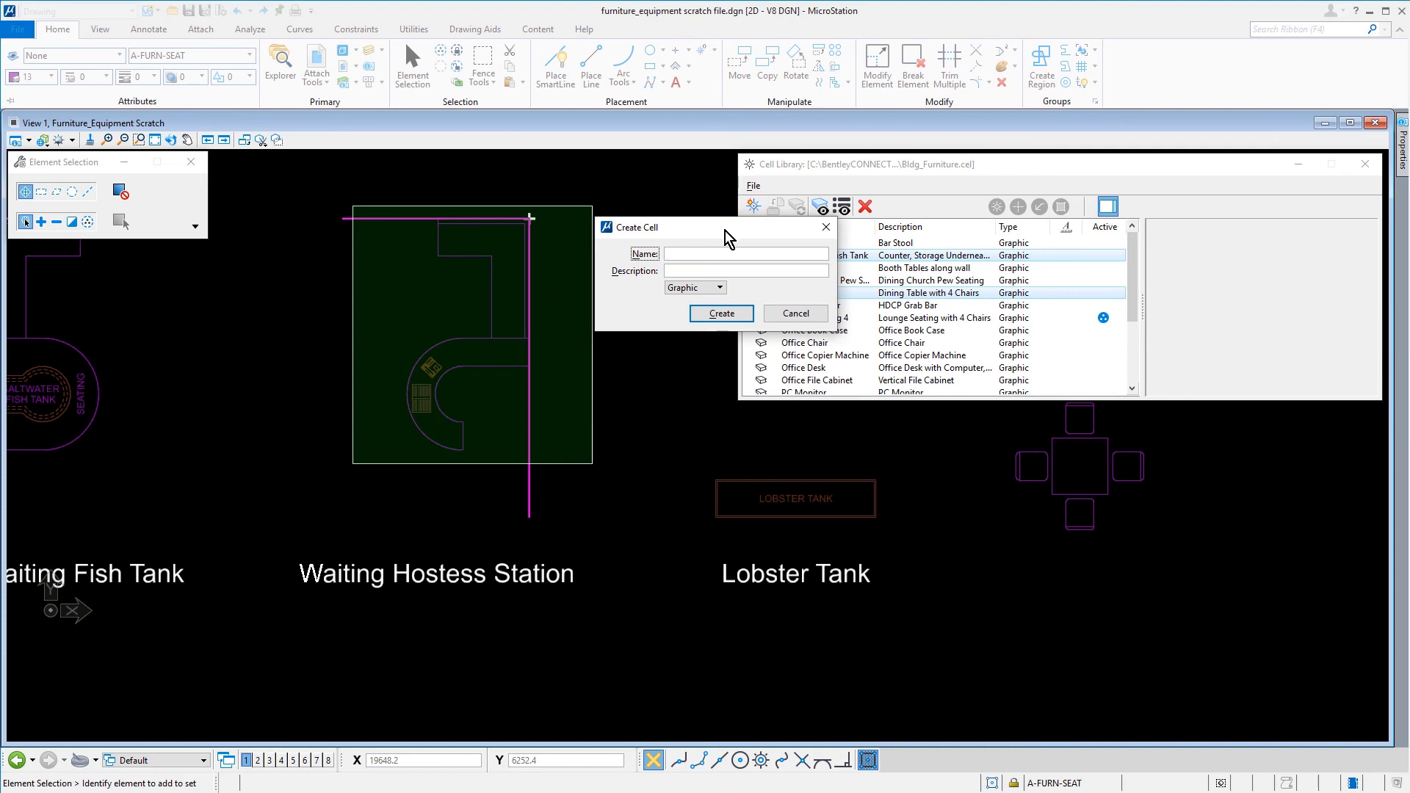
text(Waiting Hostess Station)
key(Tab)
text(Waiting a)
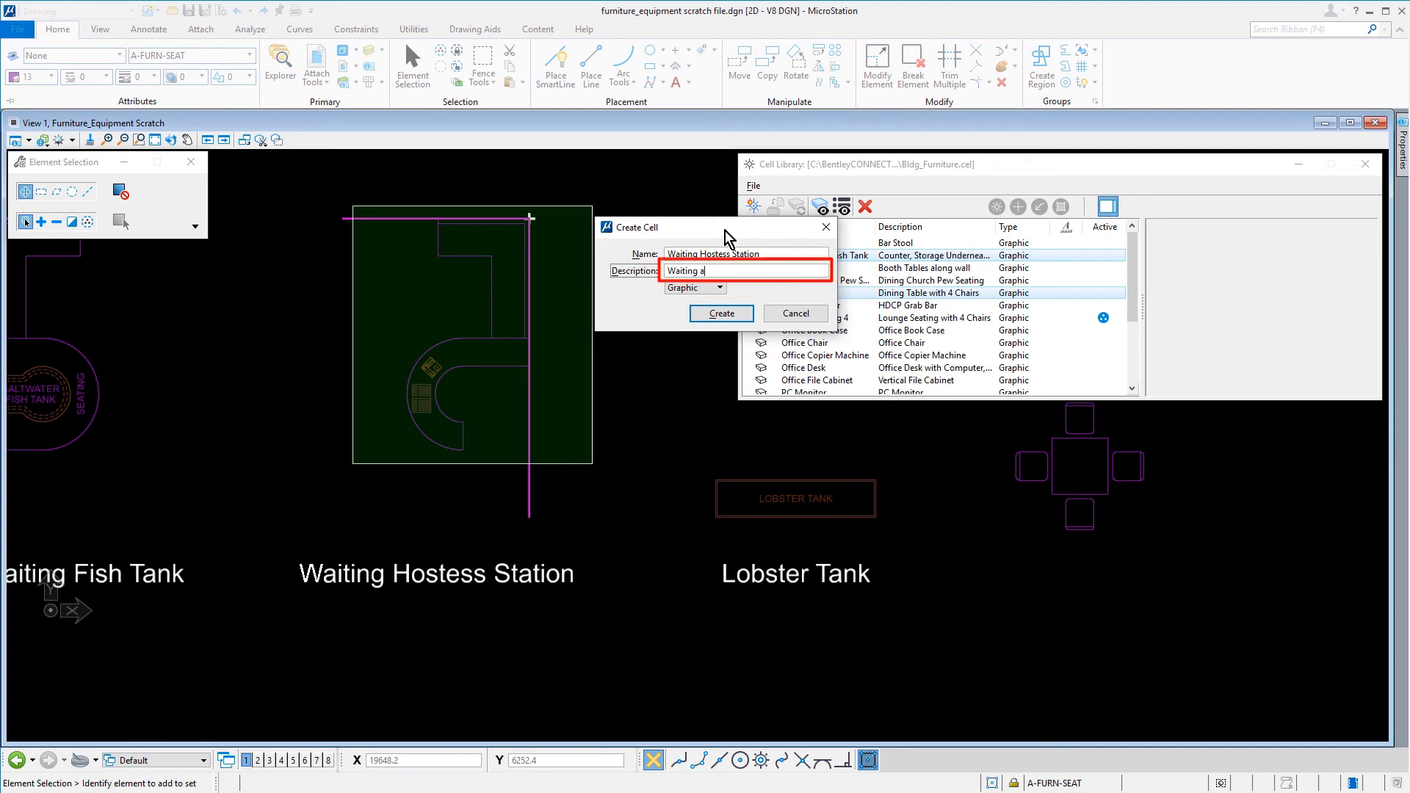
click(728, 313)
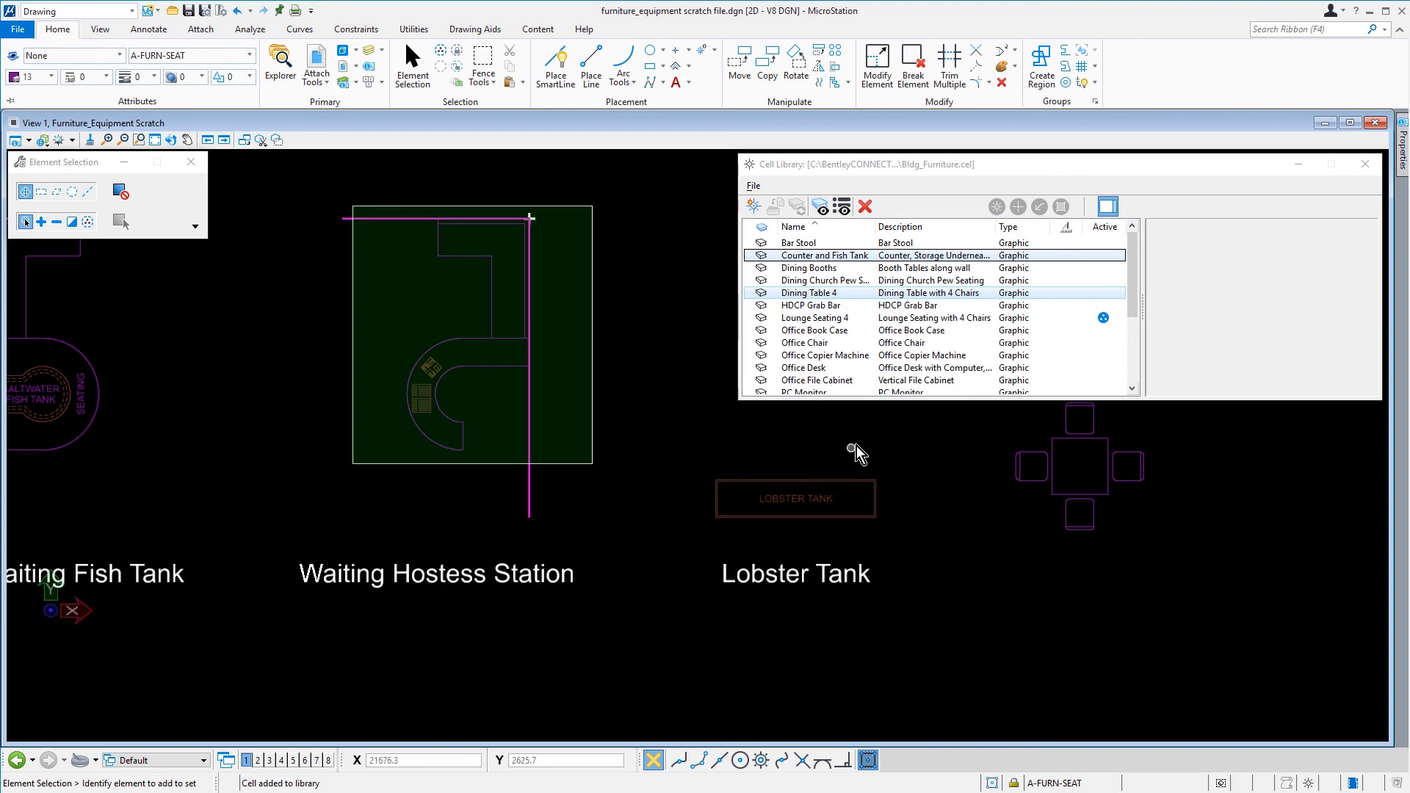
Step: Place an Inside block fence around the Lobster Tank and define the cell origin at the center of its rectangle
mouse_move(855, 452)
middle_down()
mouse_move(677, 418)
mouse_move(593, 359)
middle_up()
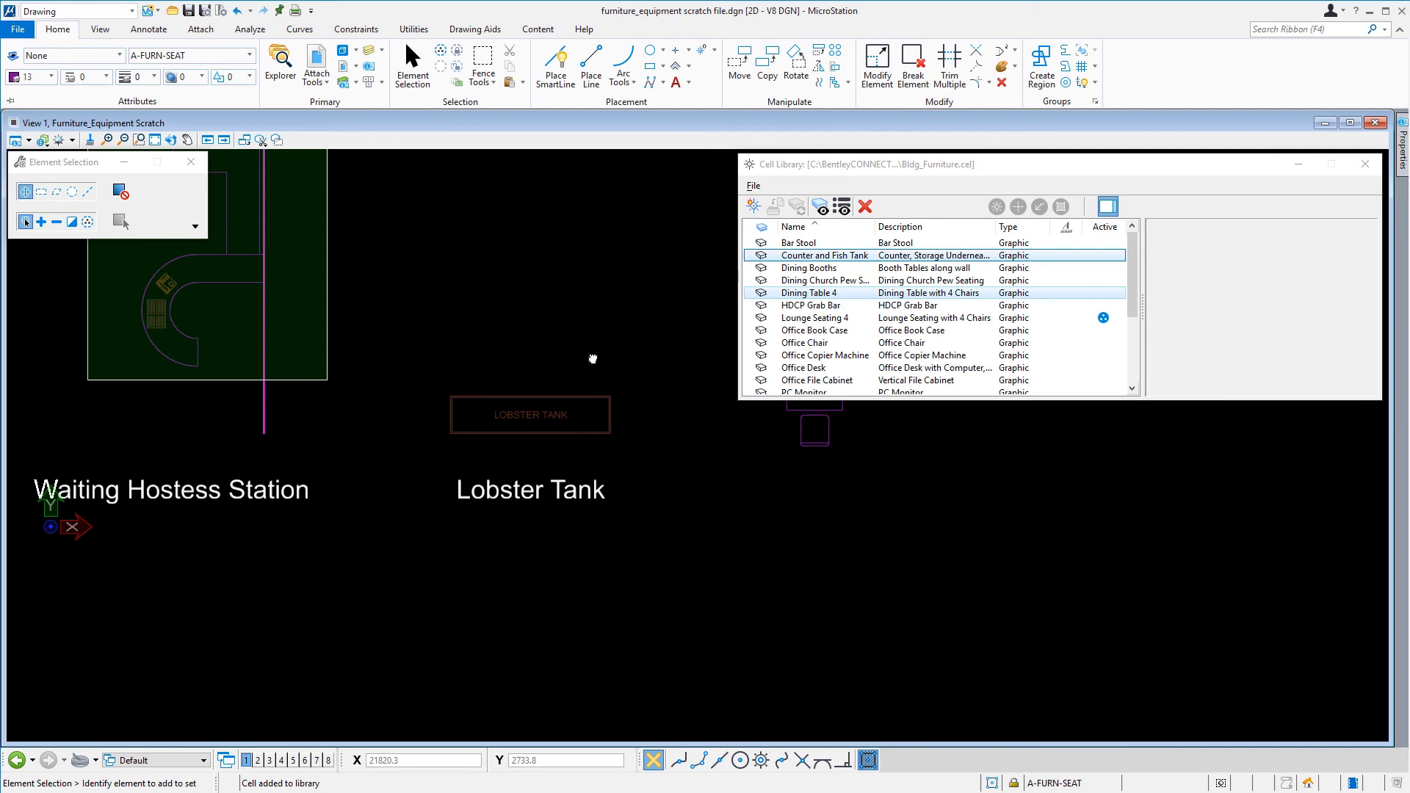
click(482, 58)
click(417, 368)
click(665, 463)
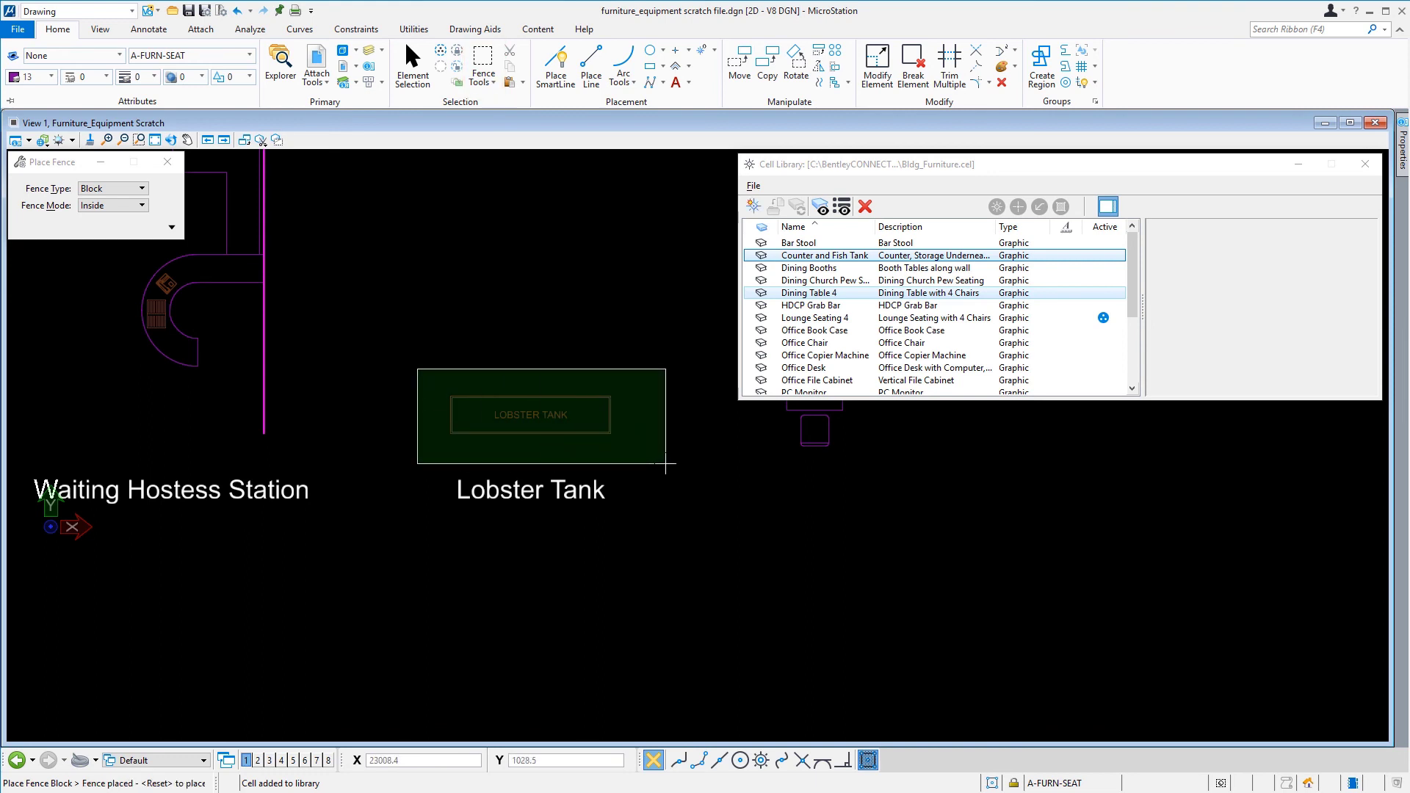
click(701, 49)
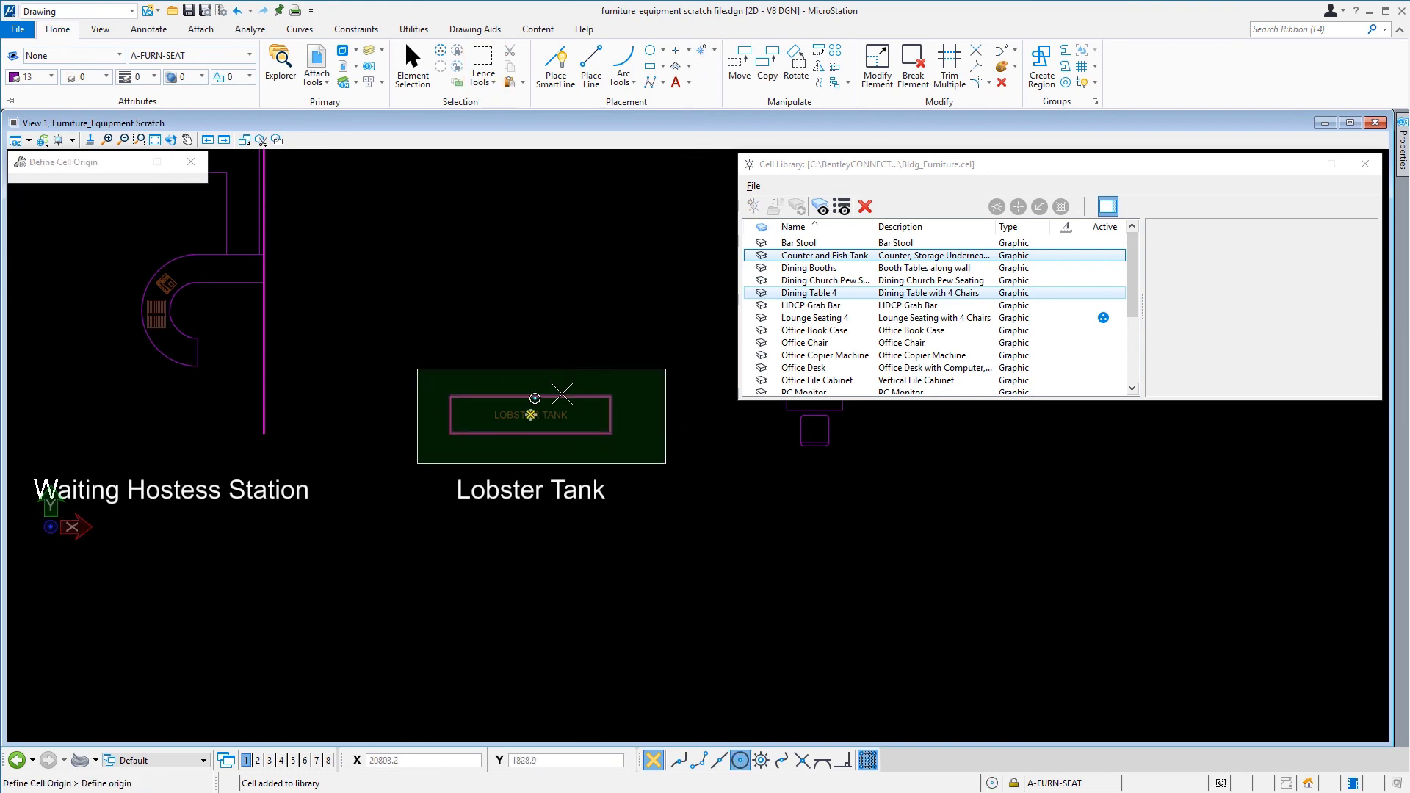
click(562, 394)
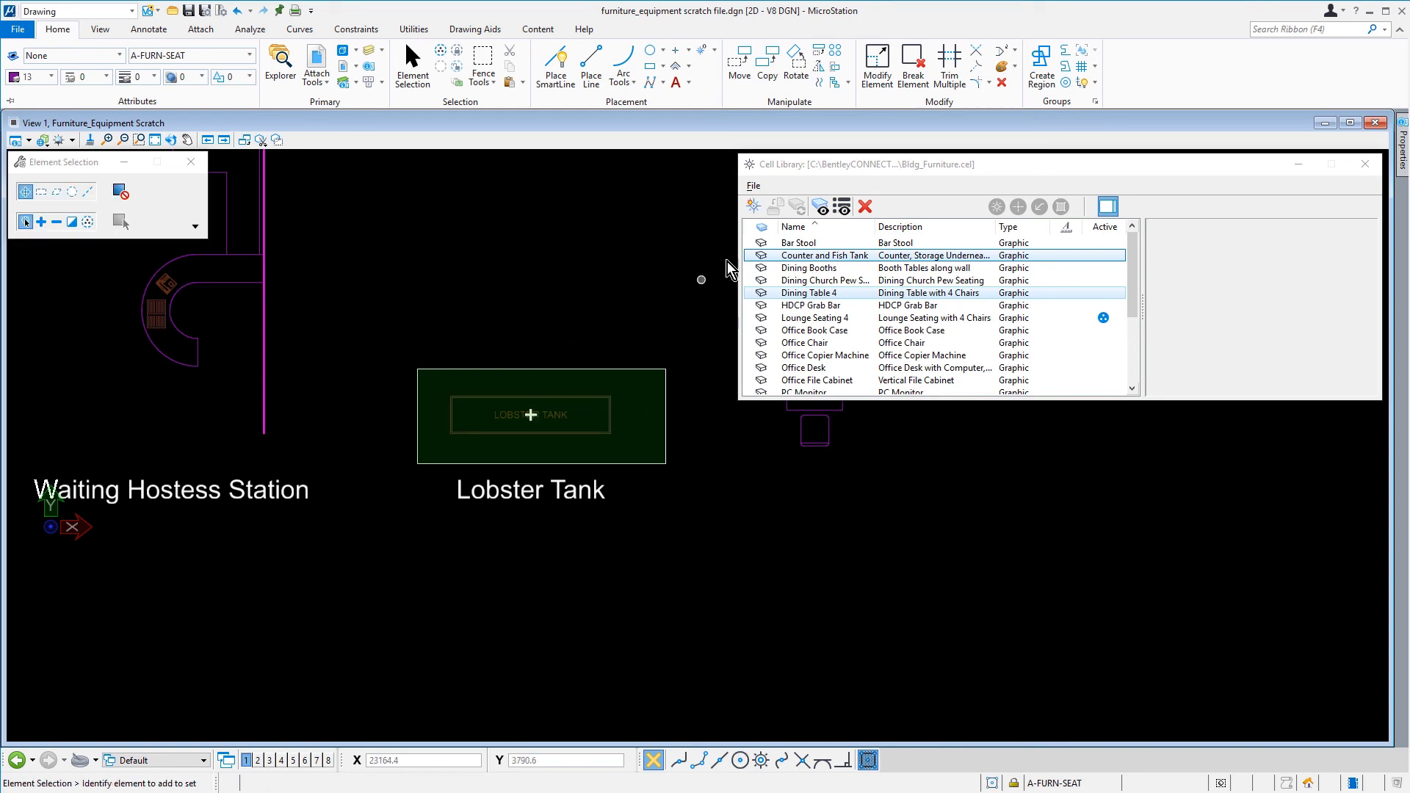
Step: Create a Graphic cell named "Lobster Tank" with the description "Lobster Tank" from the fenced elements
click(755, 207)
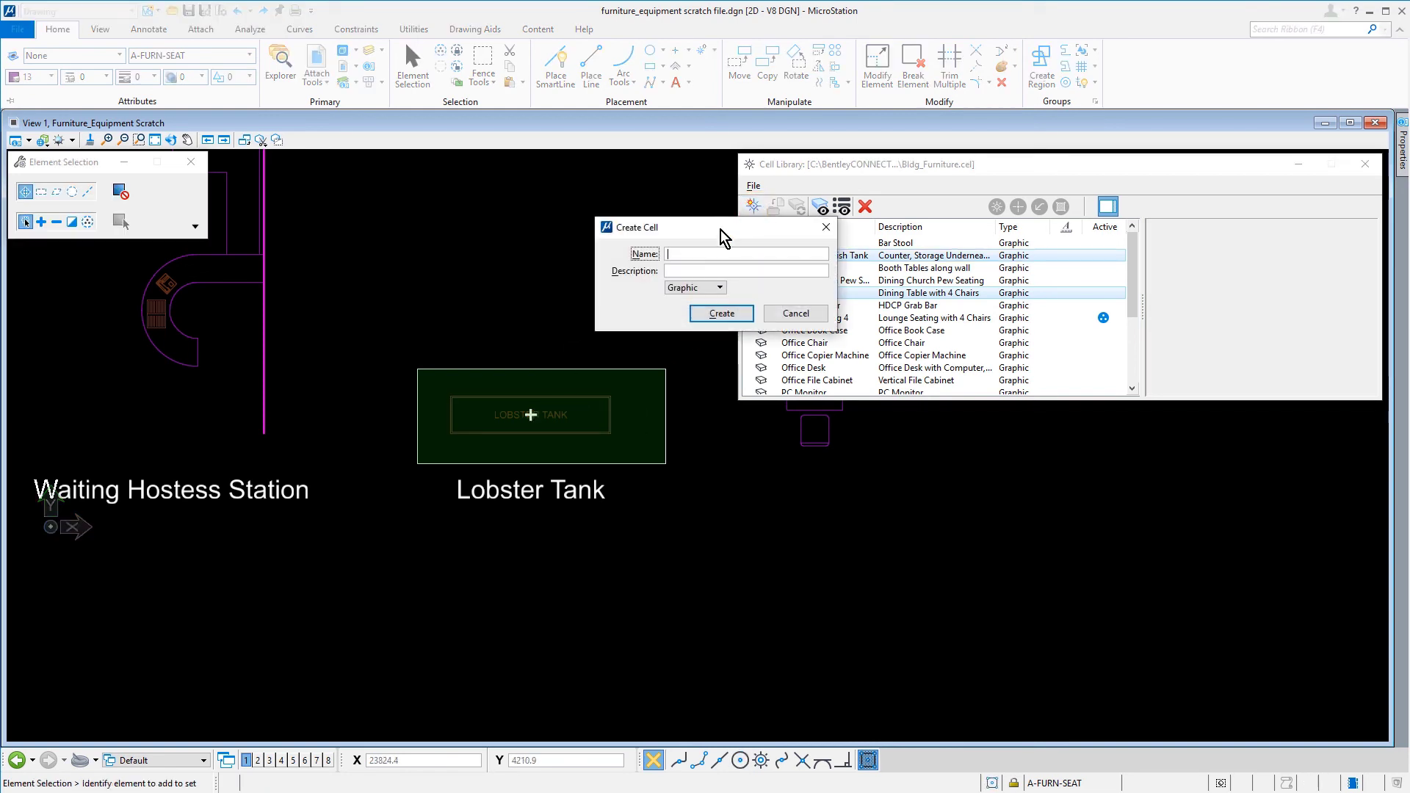
text(Lobster Tank)
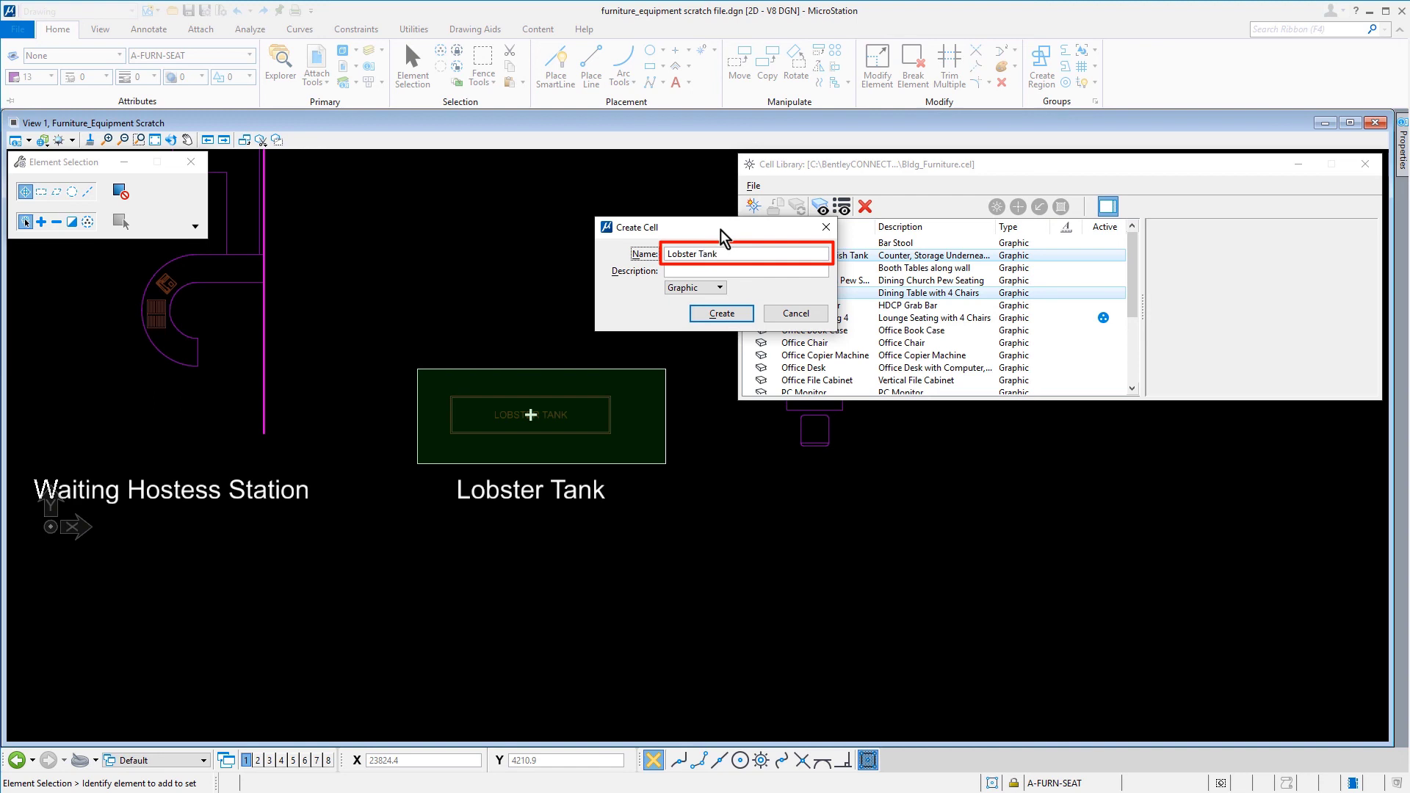
key(Tab)
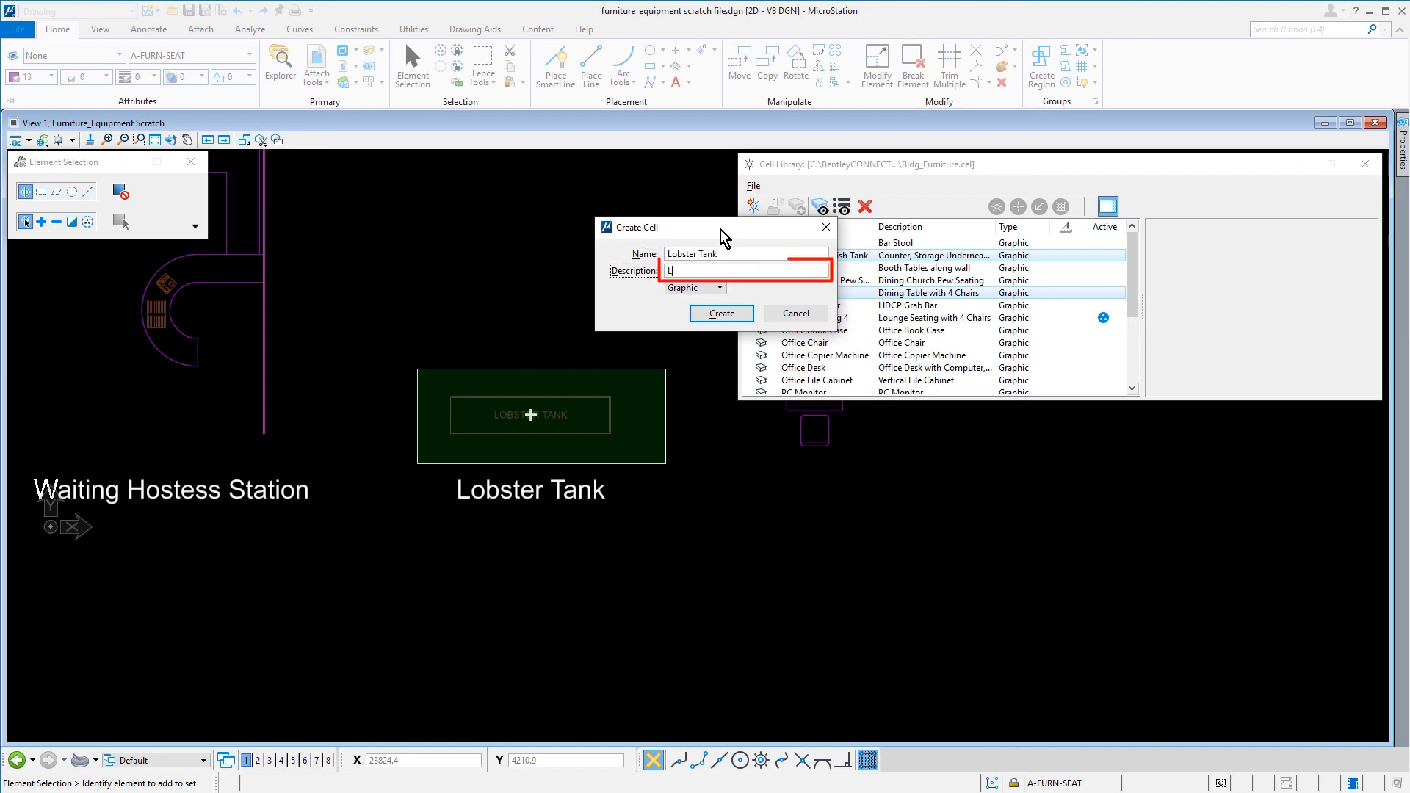
text(Lobster Tank)
click(740, 317)
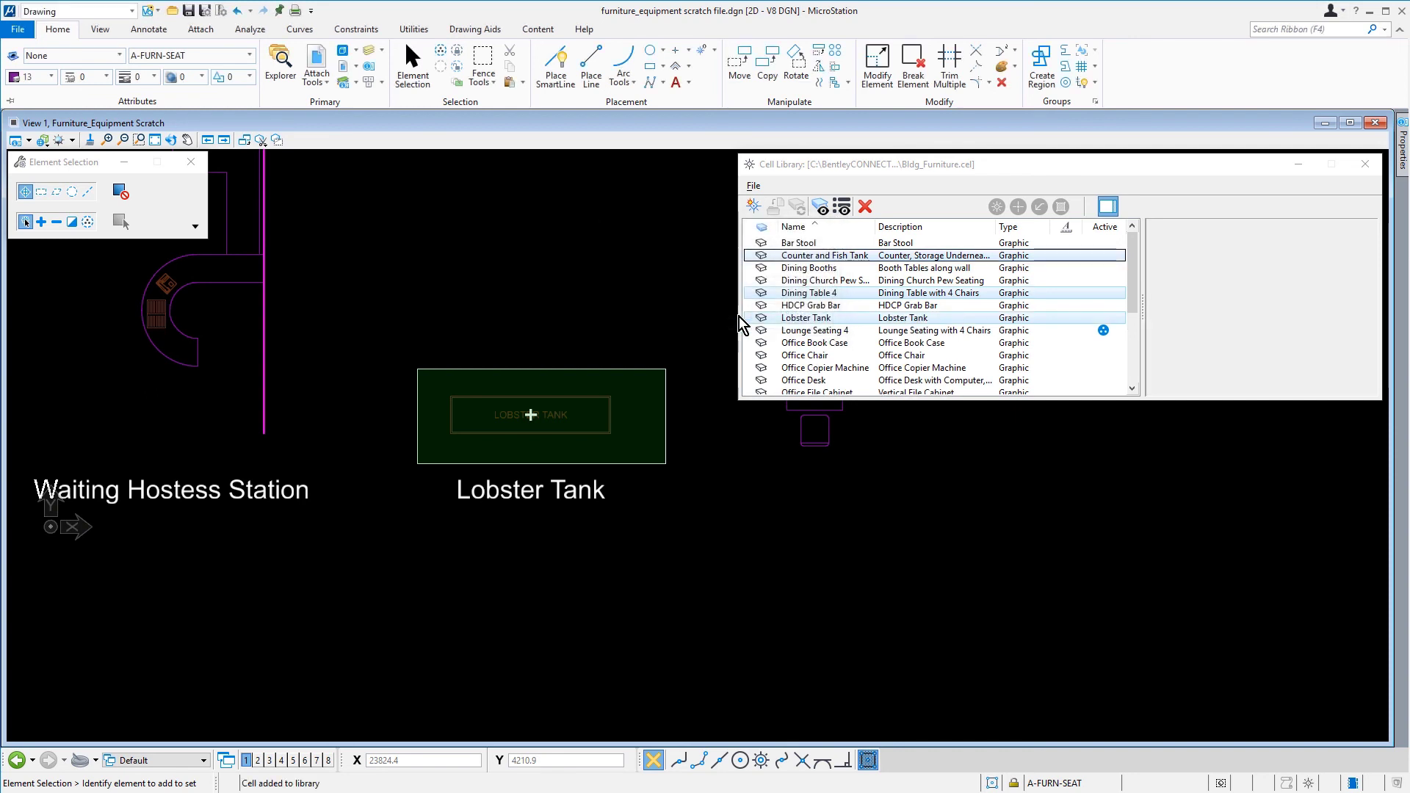
Step: Preview the Dining Table 4, Lobster Tank, Waiting Fish Tank and Waiting Hostess Station cells, and close the cell library
click(829, 293)
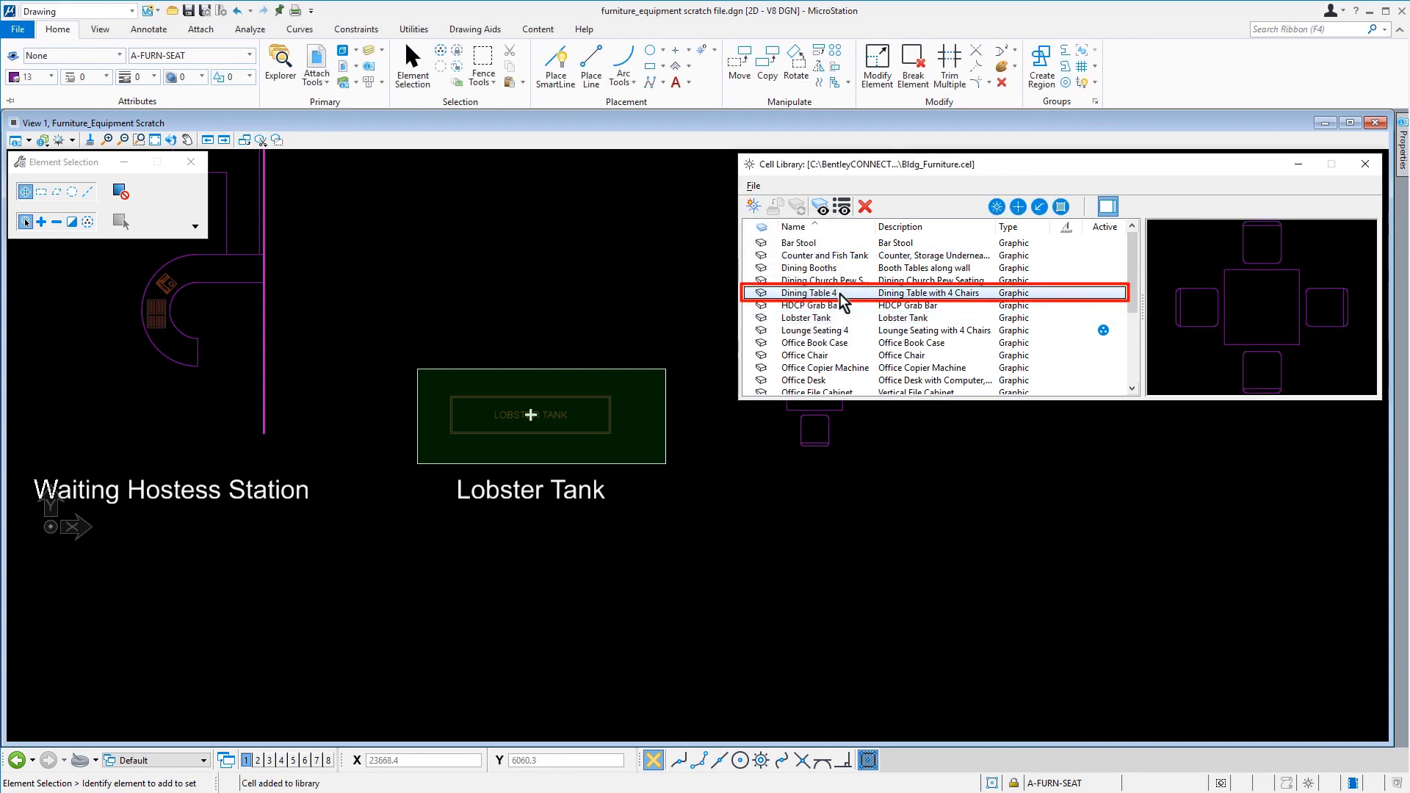
click(845, 320)
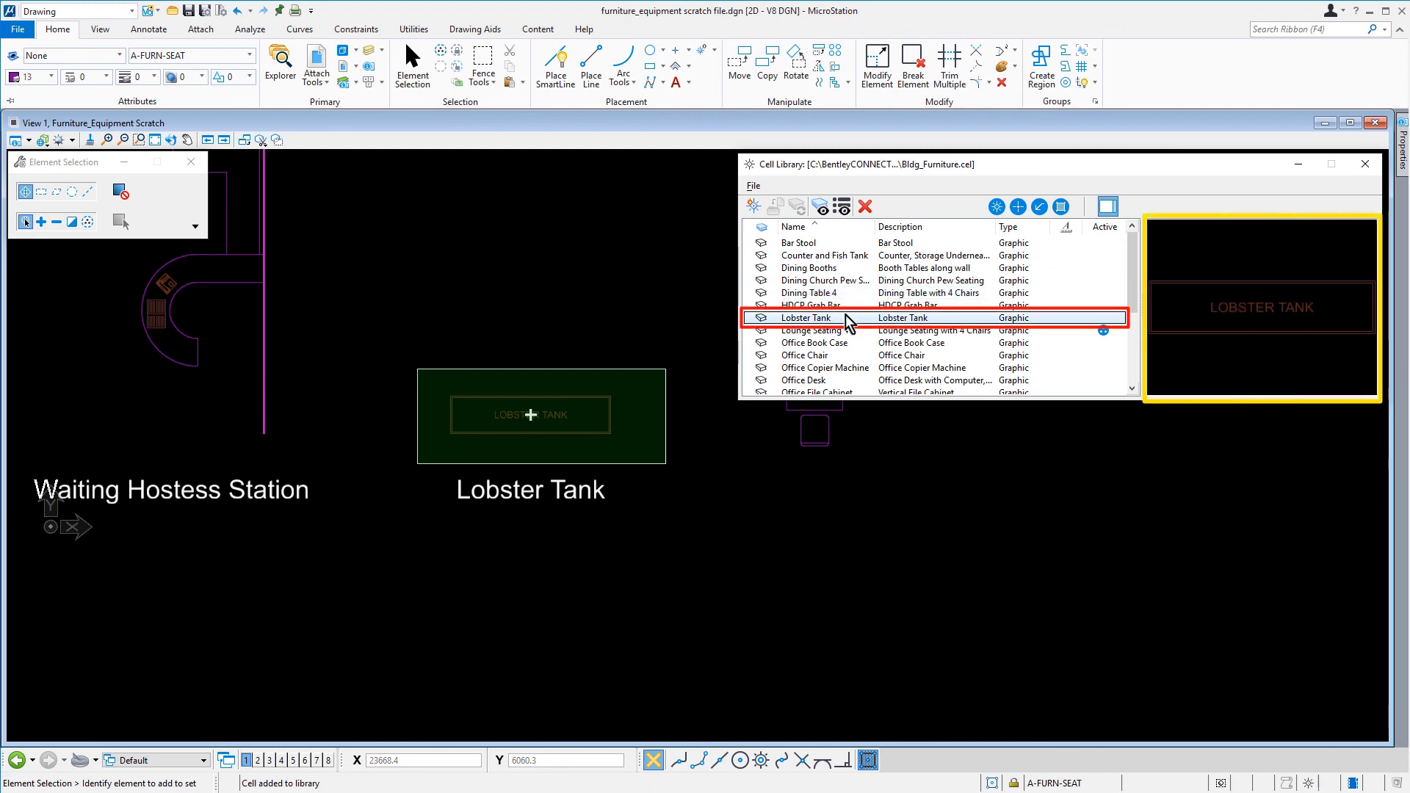
scroll(848, 323, down, 3)
click(845, 368)
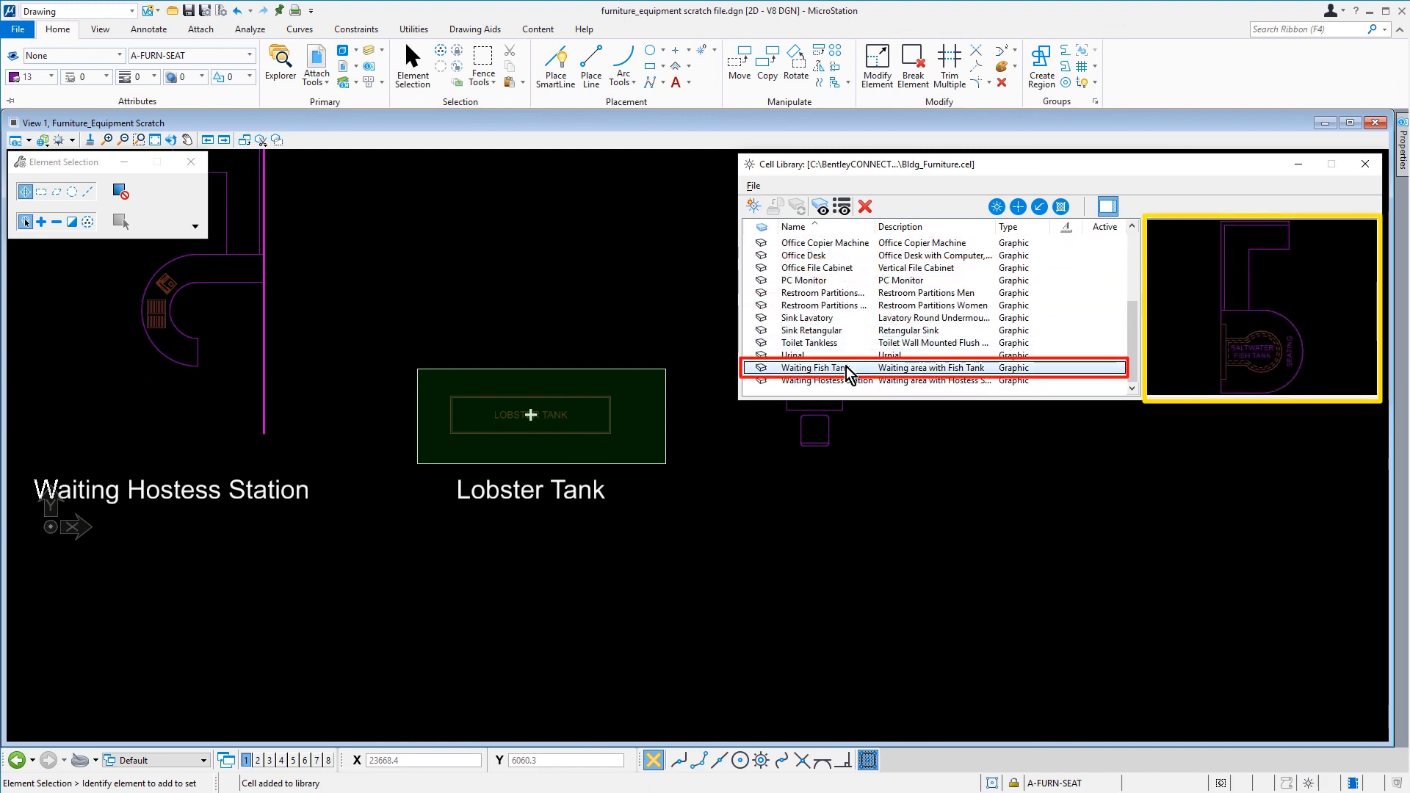
click(844, 381)
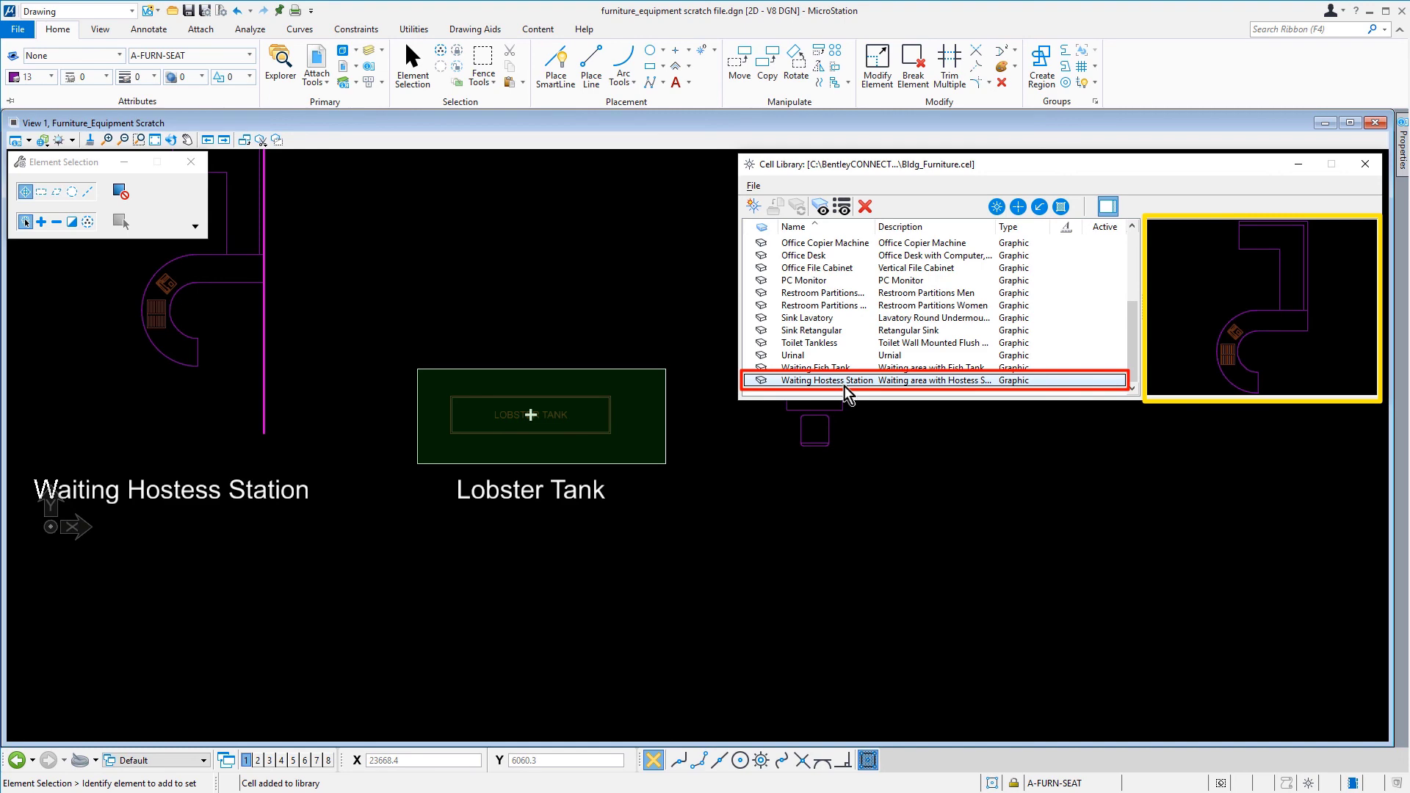
click(1364, 163)
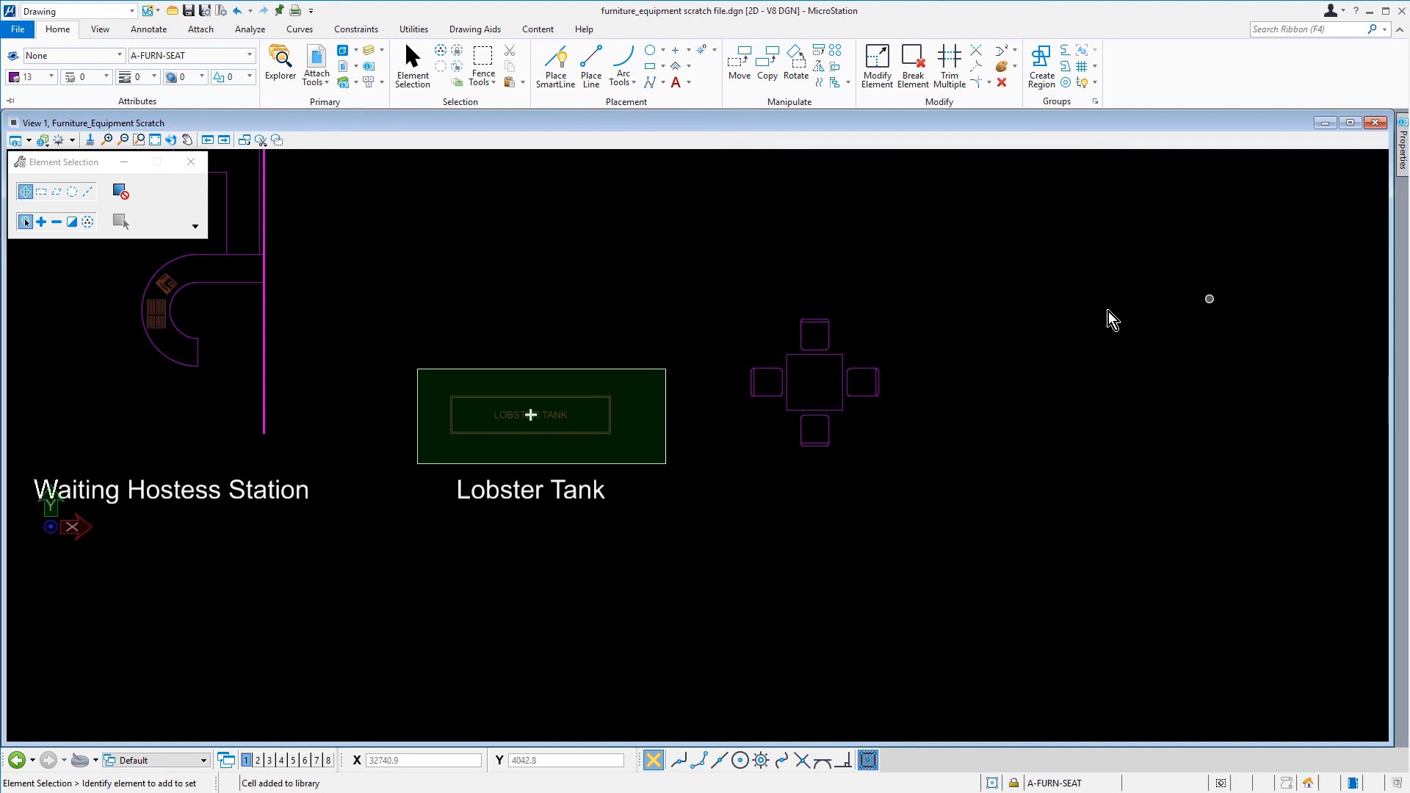